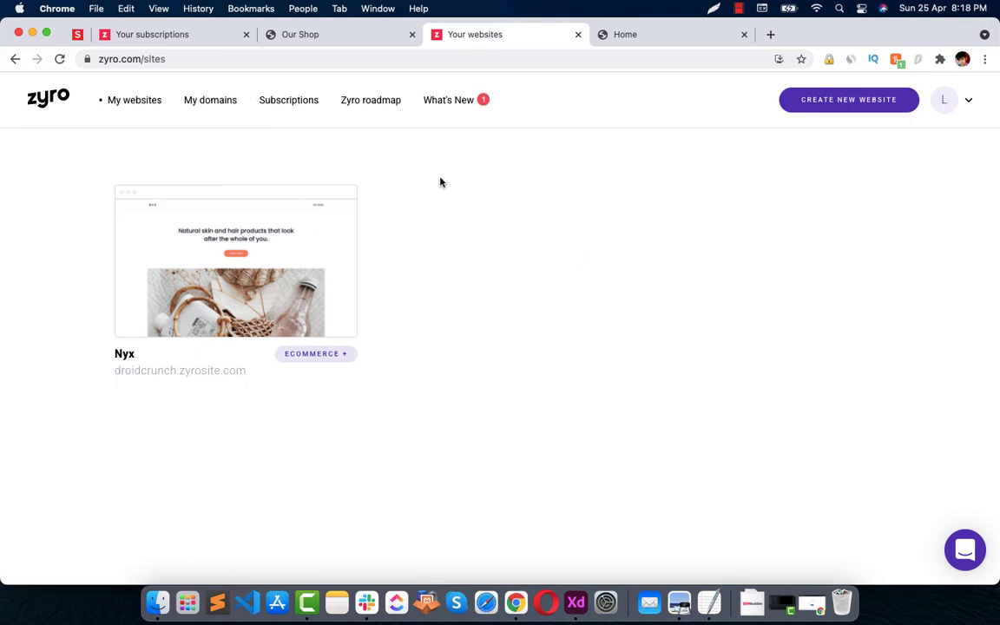
Step: Open the What's New feed, skim the recent Zyro updates and close the feed
right_click(425, 102)
click(658, 148)
right_click(443, 106)
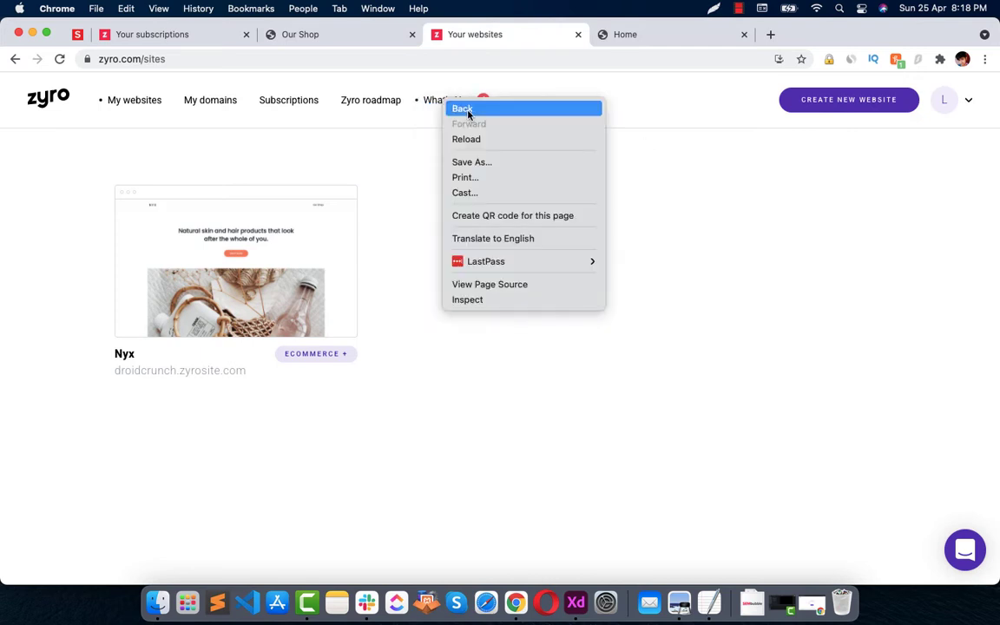
click(690, 221)
click(453, 104)
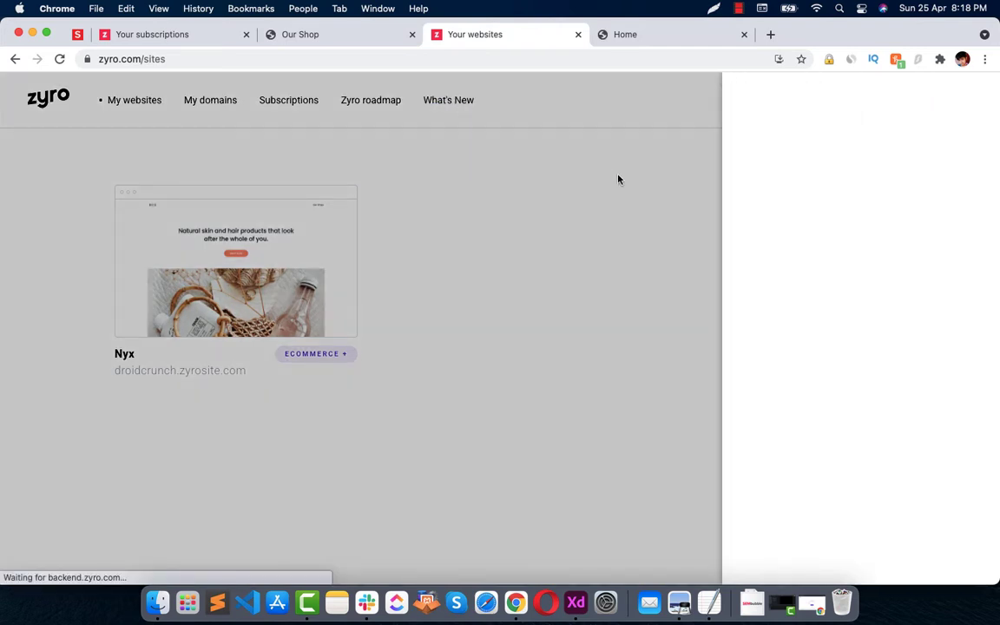
scroll(923, 369, down, 15)
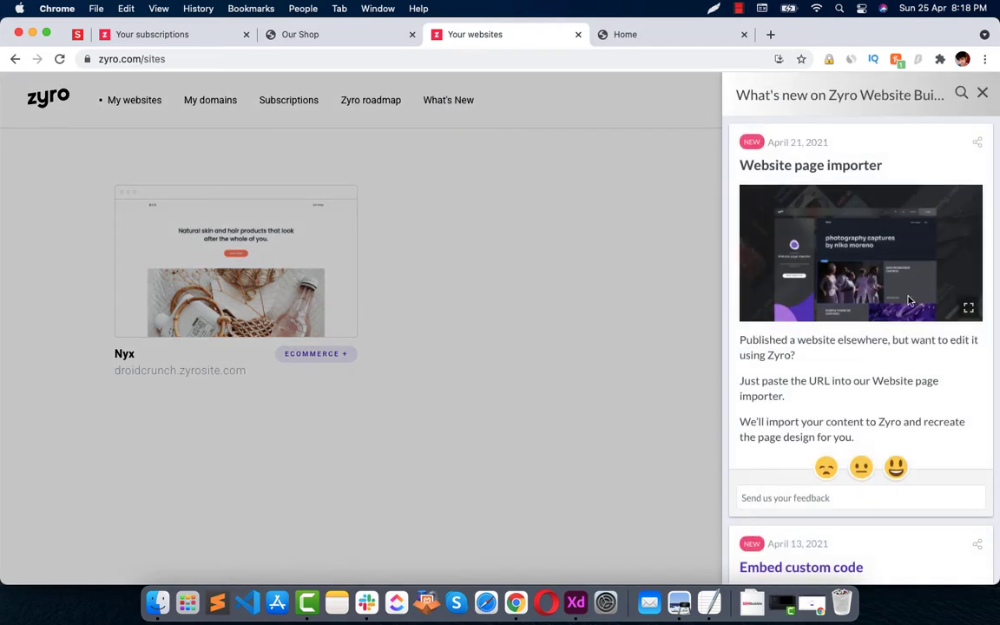
scroll(937, 271, up, 15)
click(982, 93)
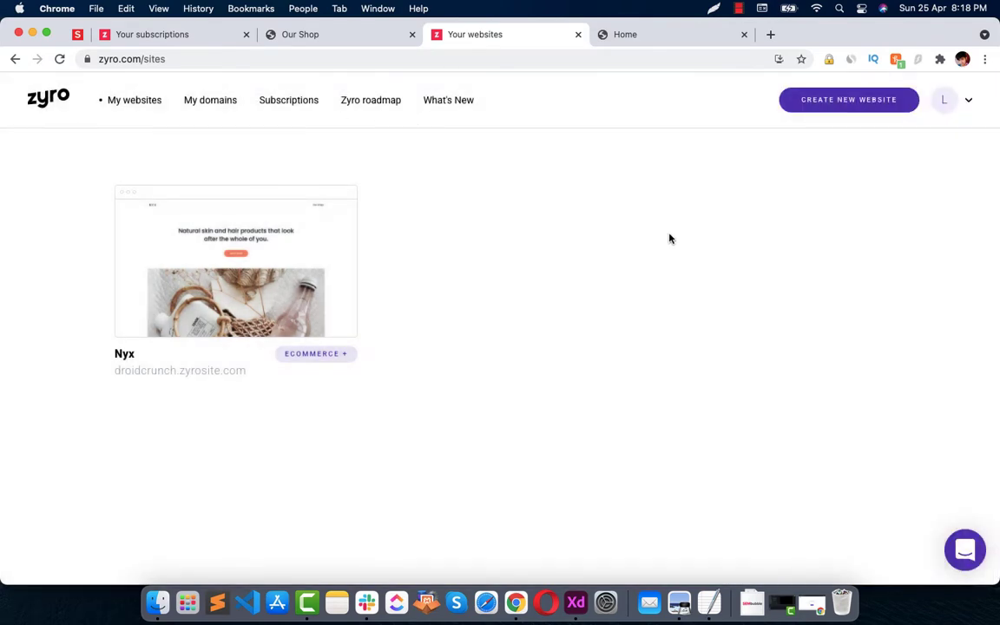
Step: View the Zyro roadmap, then return to the websites list and close the roadmap page
click(364, 102)
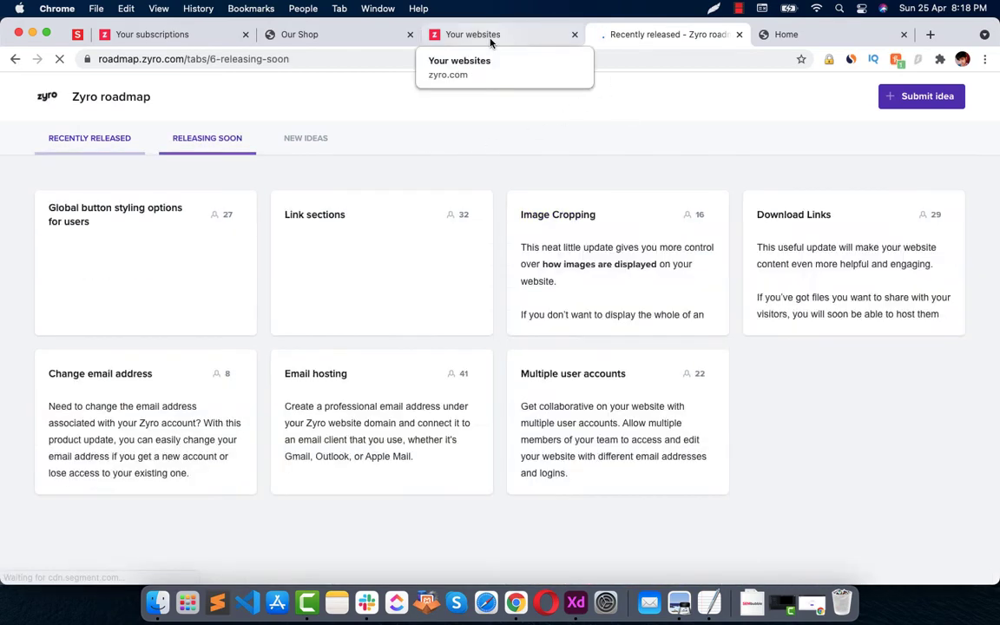
click(491, 40)
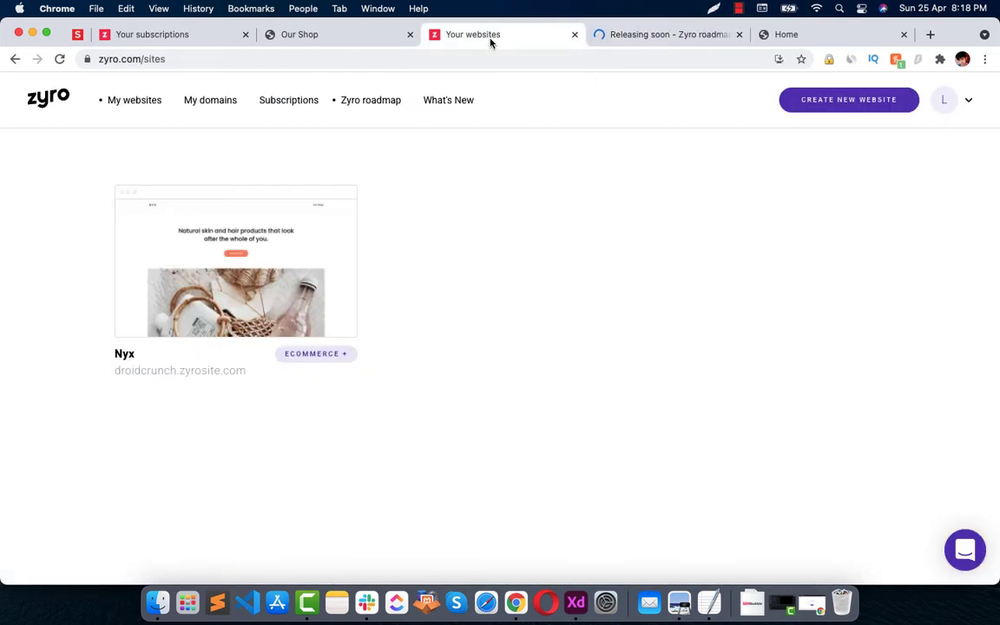
click(738, 33)
Step: Open the Nyx website in the editor and bring up the navigation editing options of its header
mouse_move(295, 330)
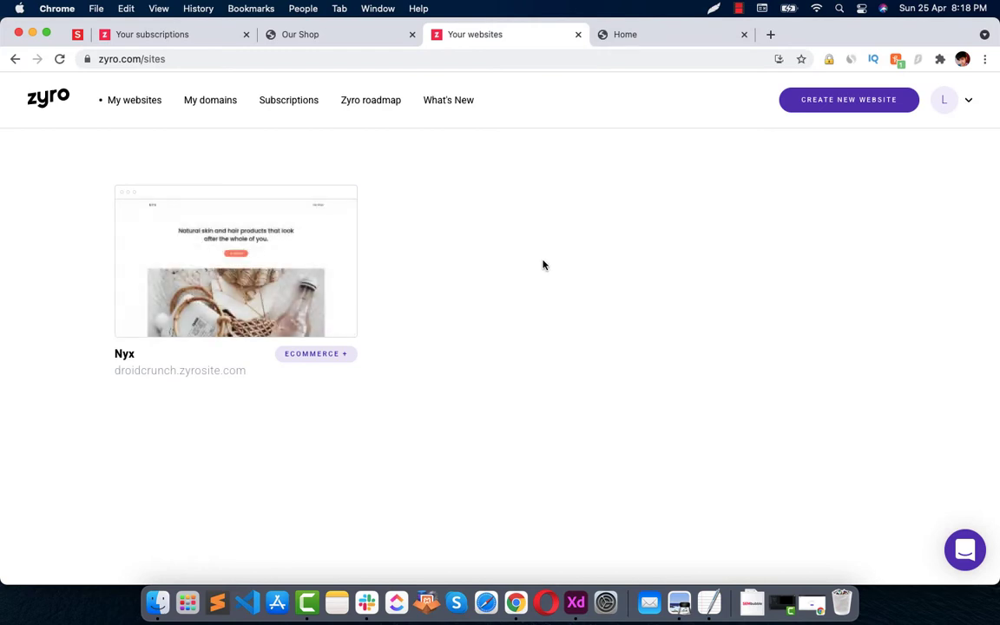
click(236, 251)
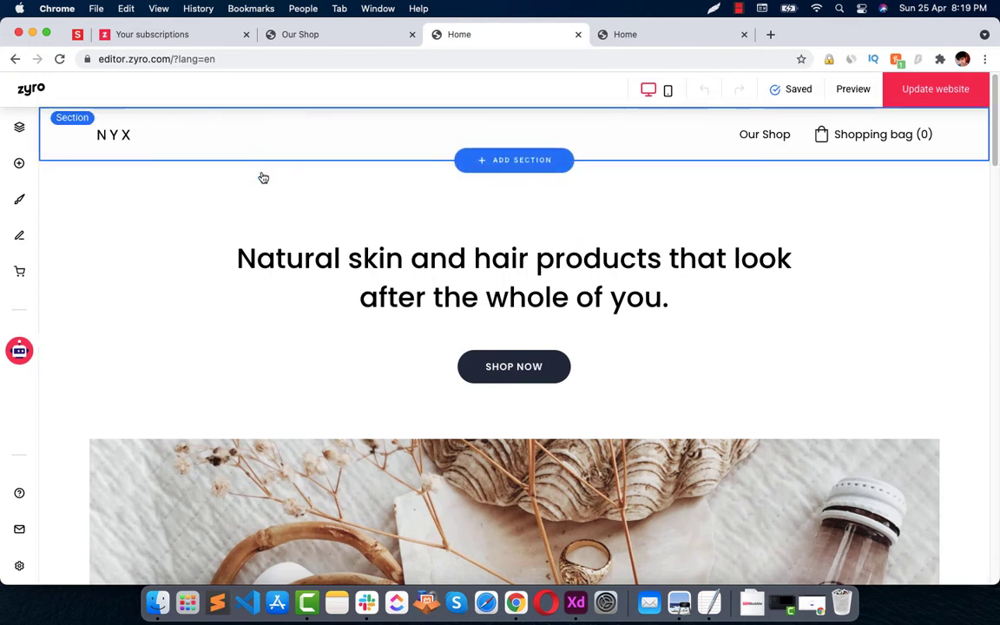
click(183, 118)
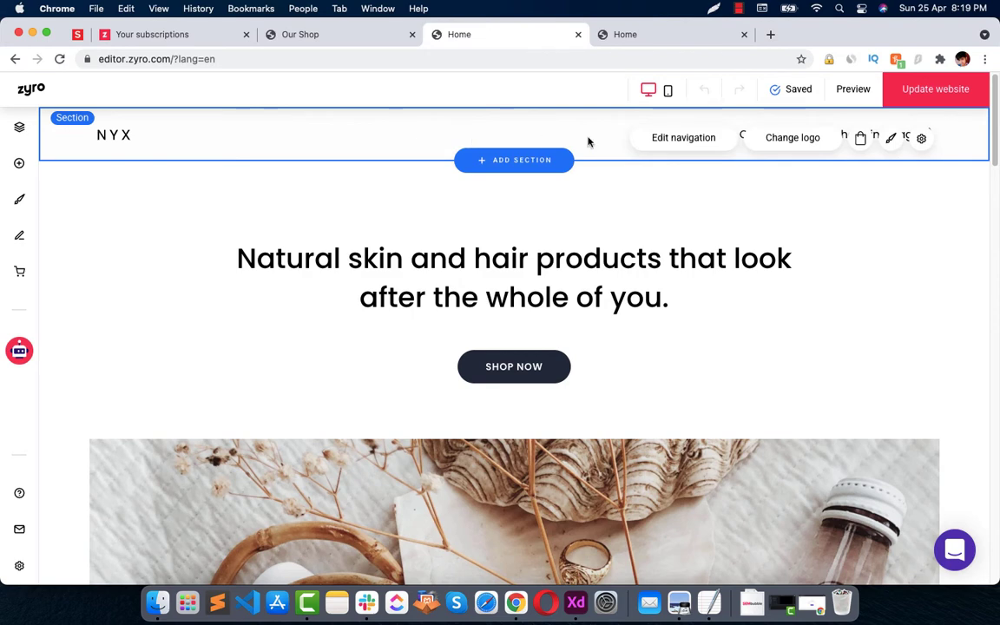
click(680, 140)
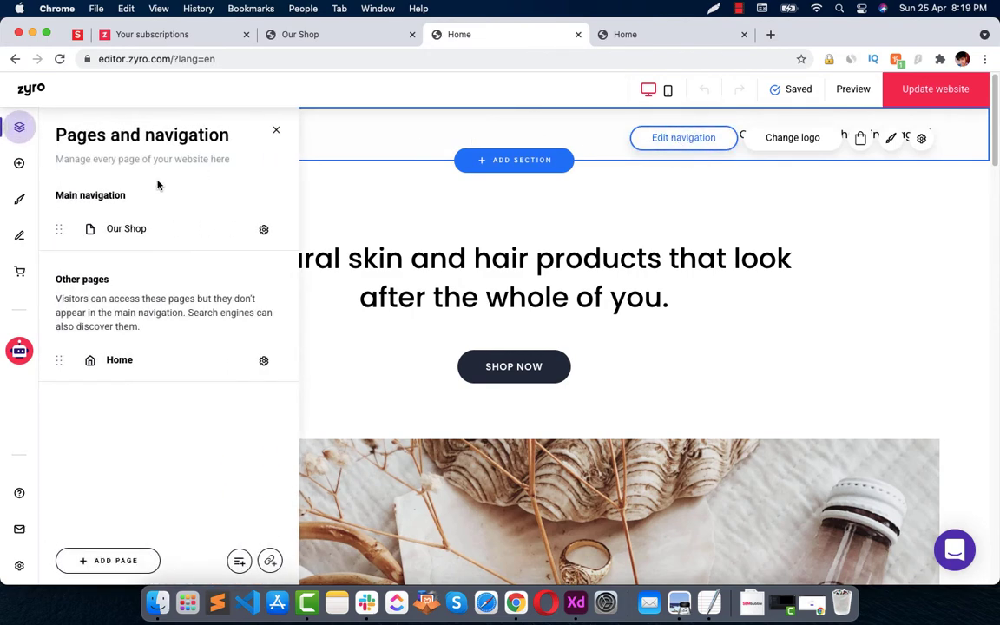
Step: Rename the Our Shop page in the main navigation to "Store"
click(121, 228)
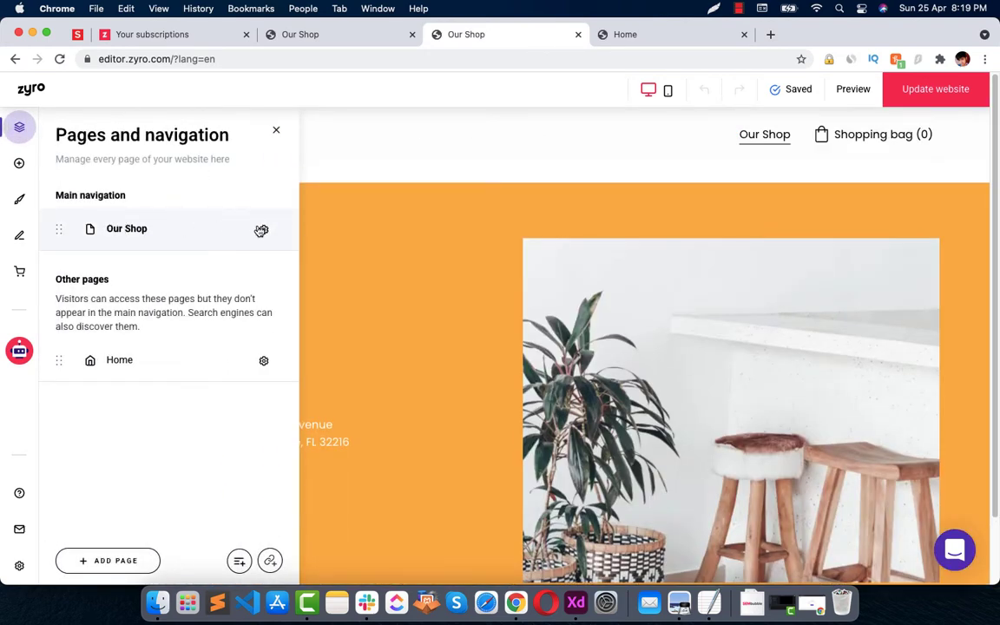
click(261, 230)
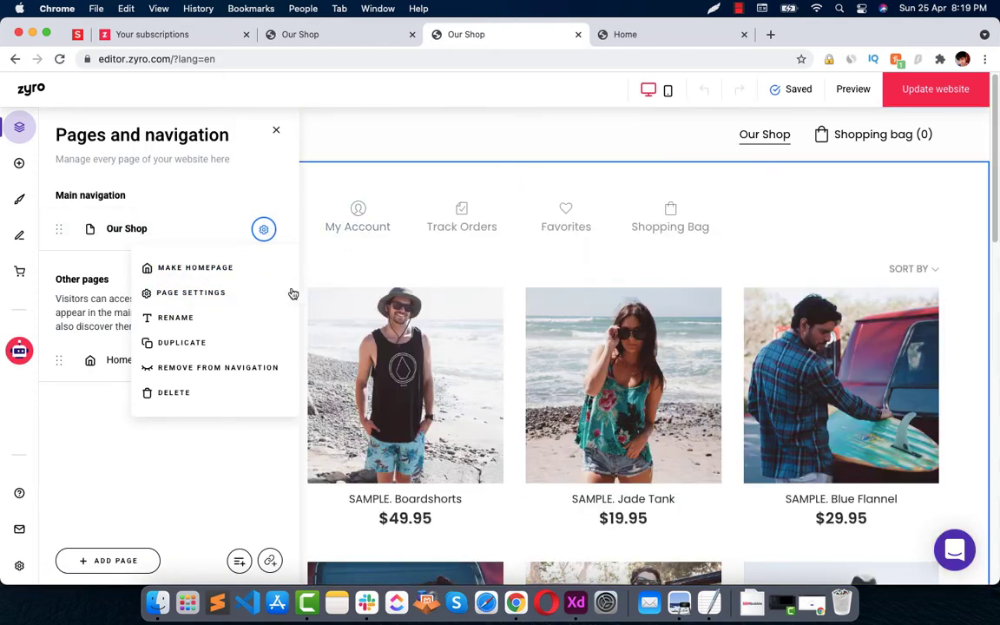
click(177, 320)
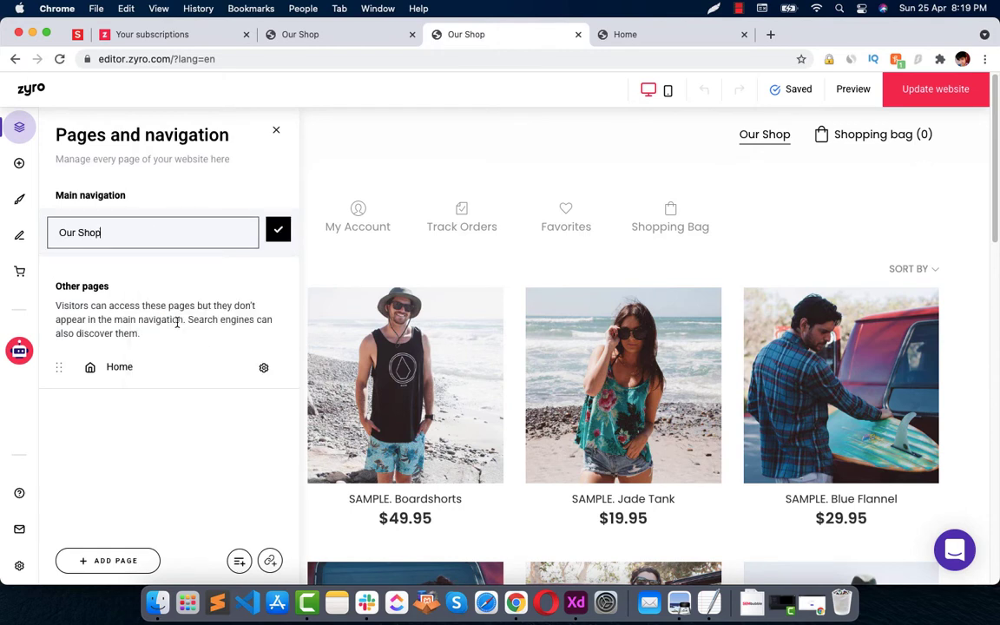
triple_click(100, 233)
text(s)
click(277, 230)
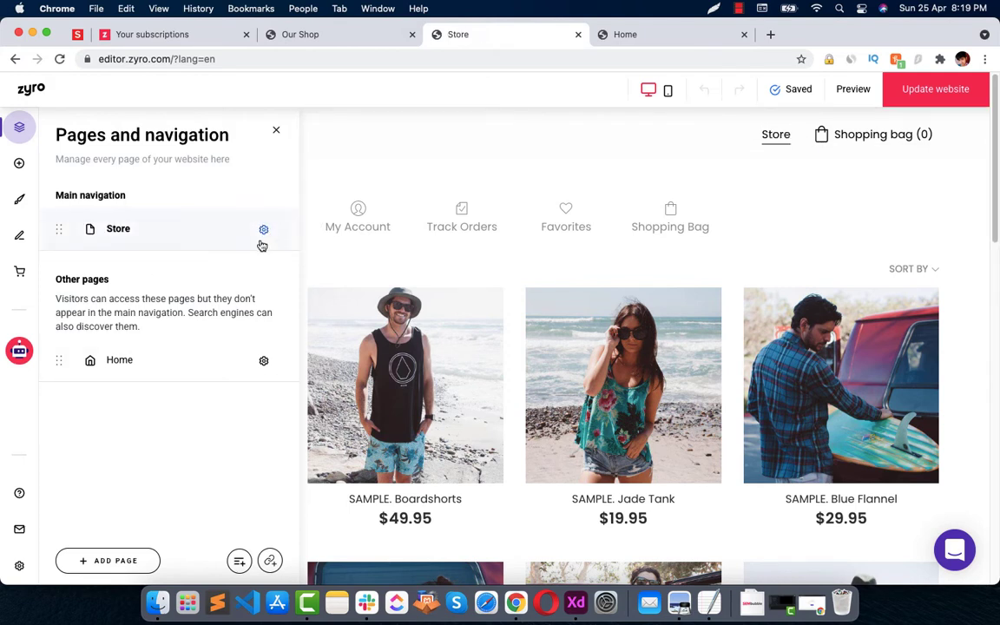
Step: Review the Store page's general and SEO settings, then leave them and the page management without making changes
click(264, 231)
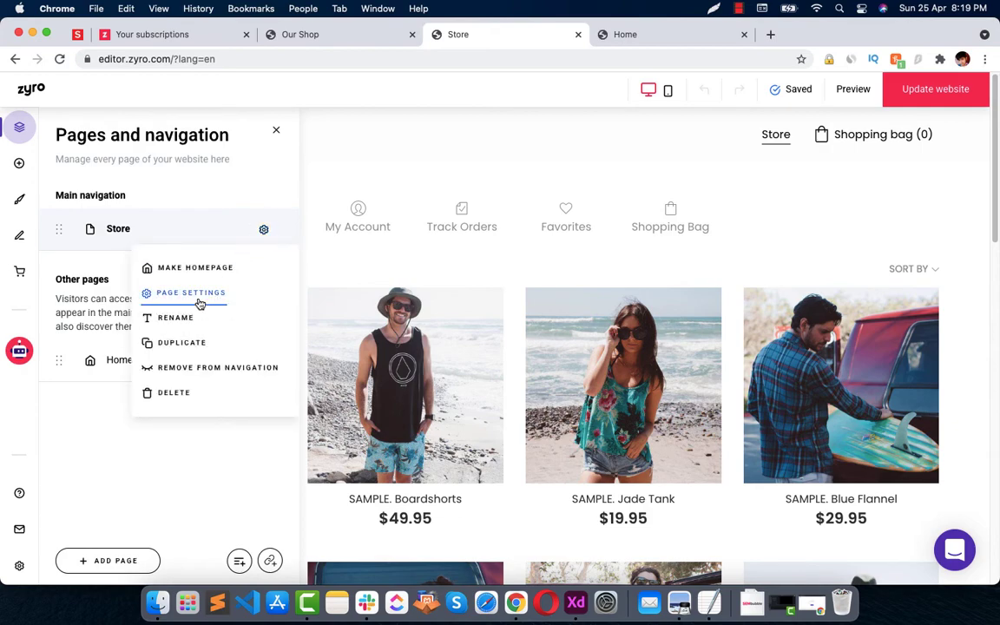
click(199, 301)
click(446, 250)
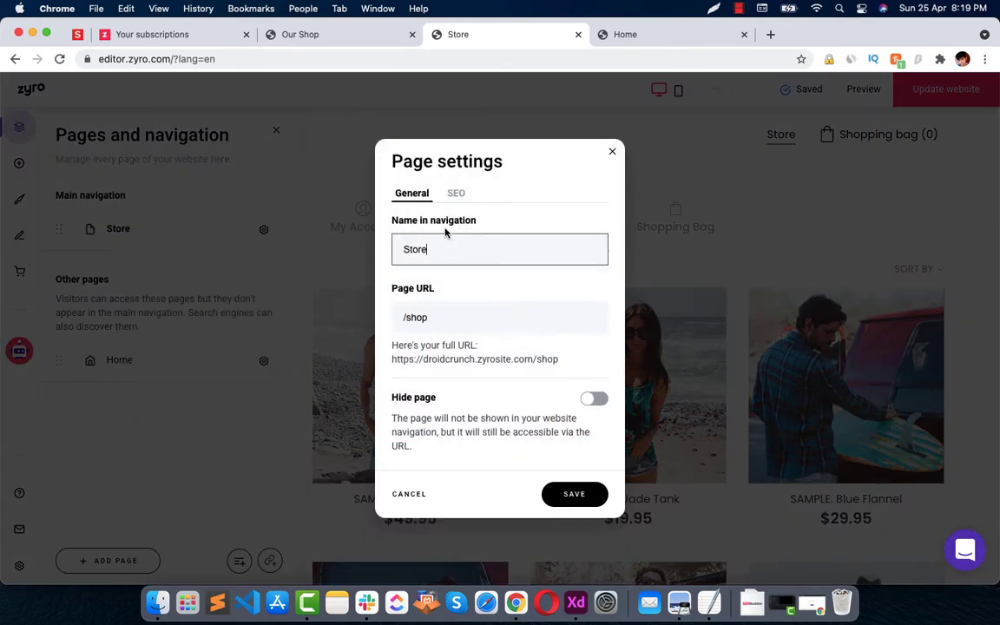
click(437, 316)
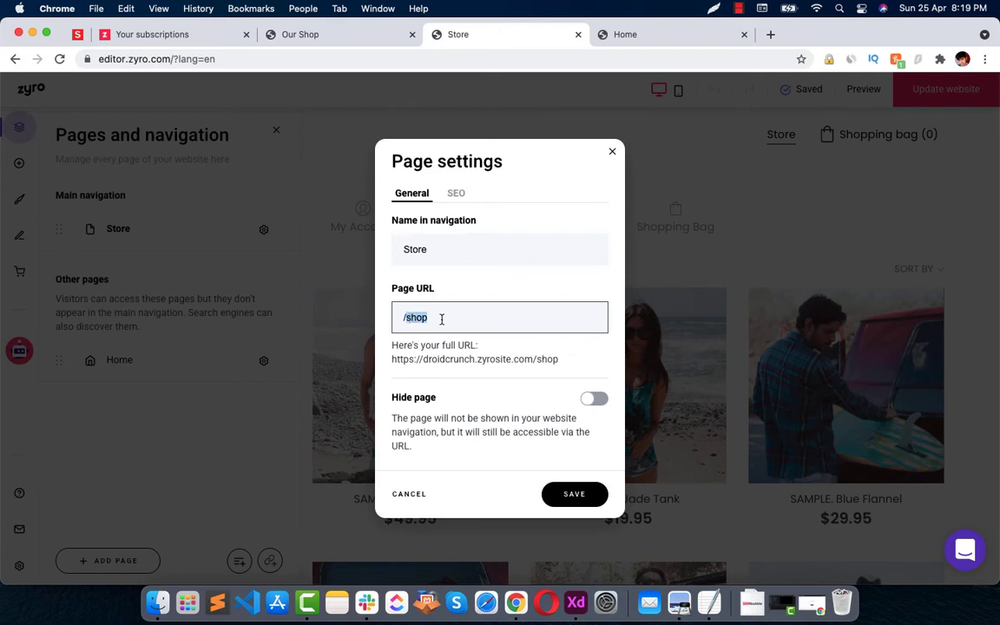
click(461, 196)
click(414, 332)
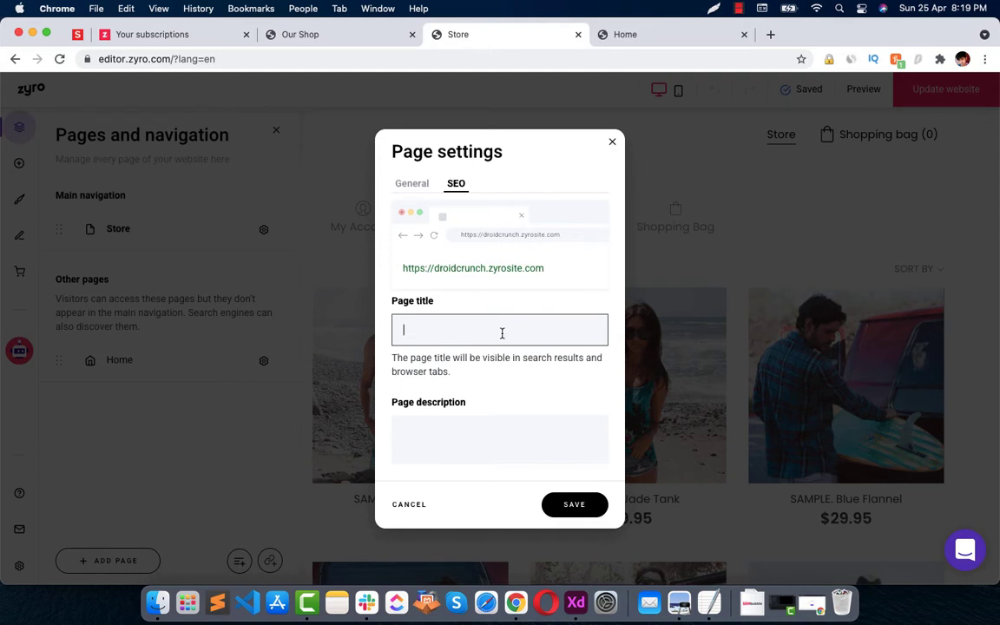
click(461, 419)
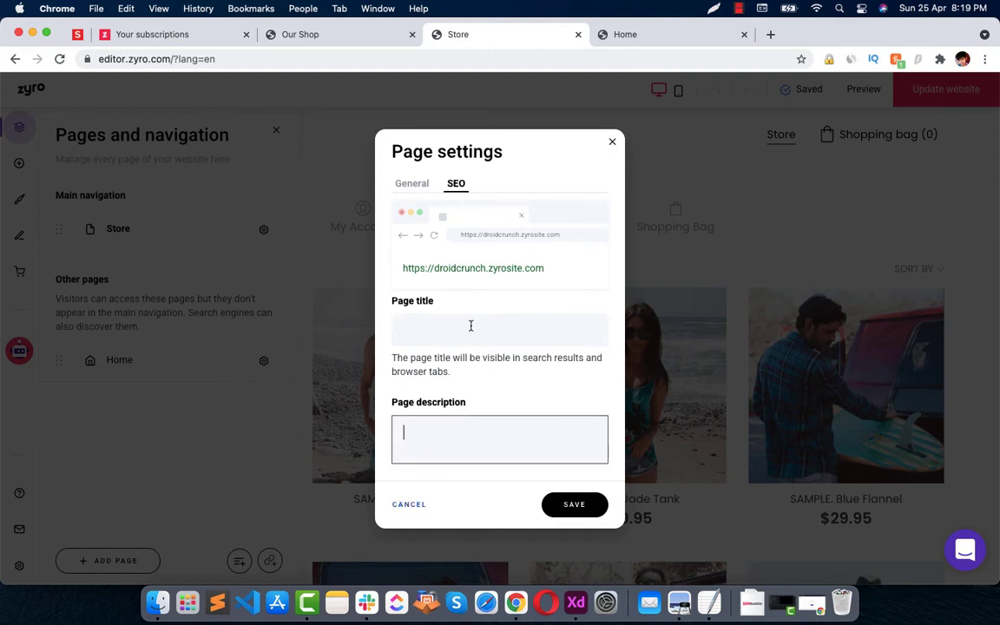
click(409, 505)
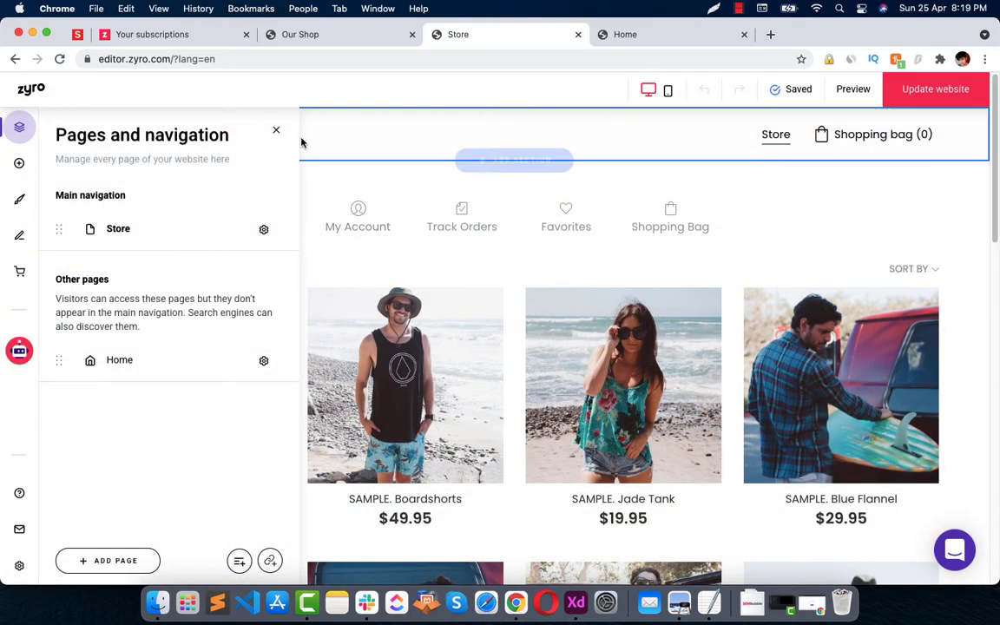
click(275, 130)
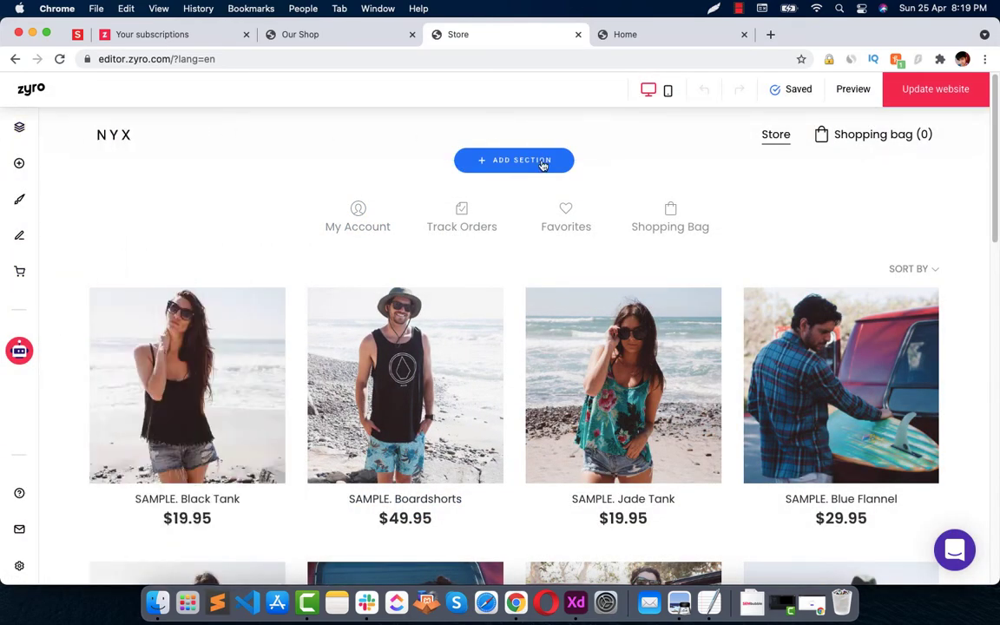
Step: Open the header's settings and set its menu item spacing to 27 px
click(239, 129)
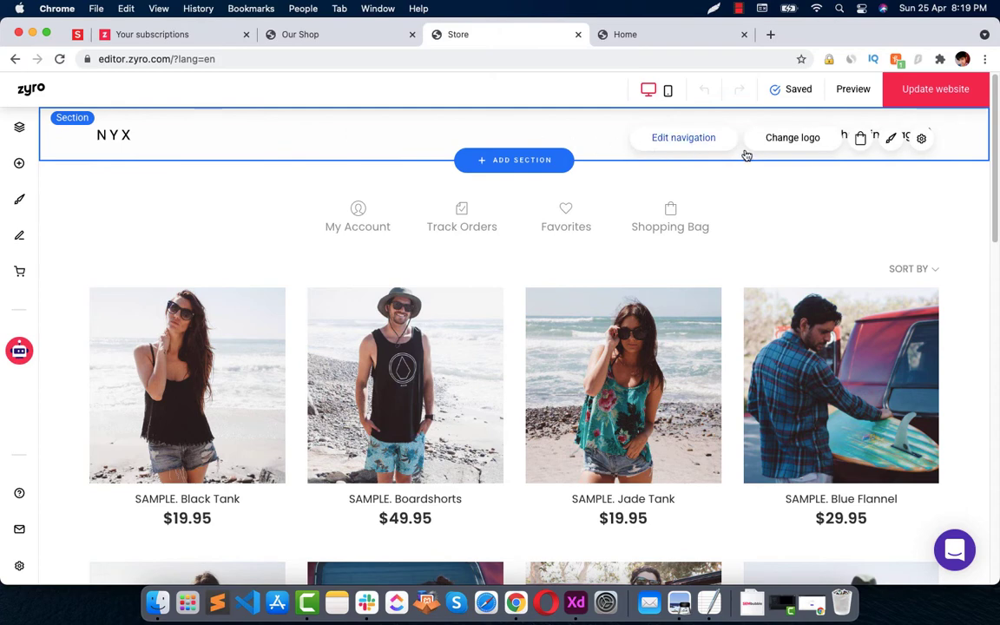
click(775, 145)
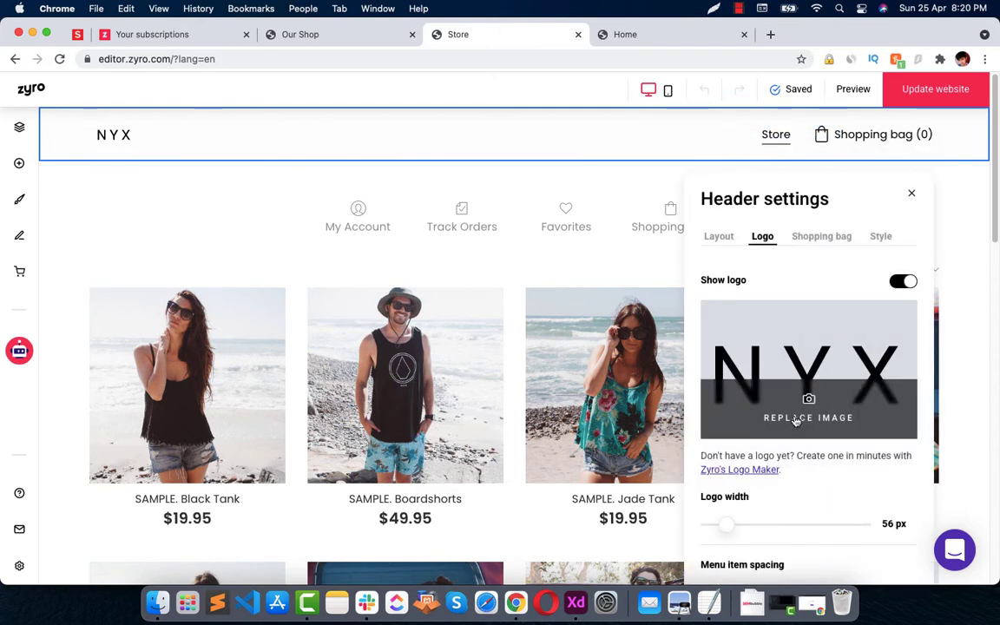
click(720, 240)
scroll(755, 329, down, 5)
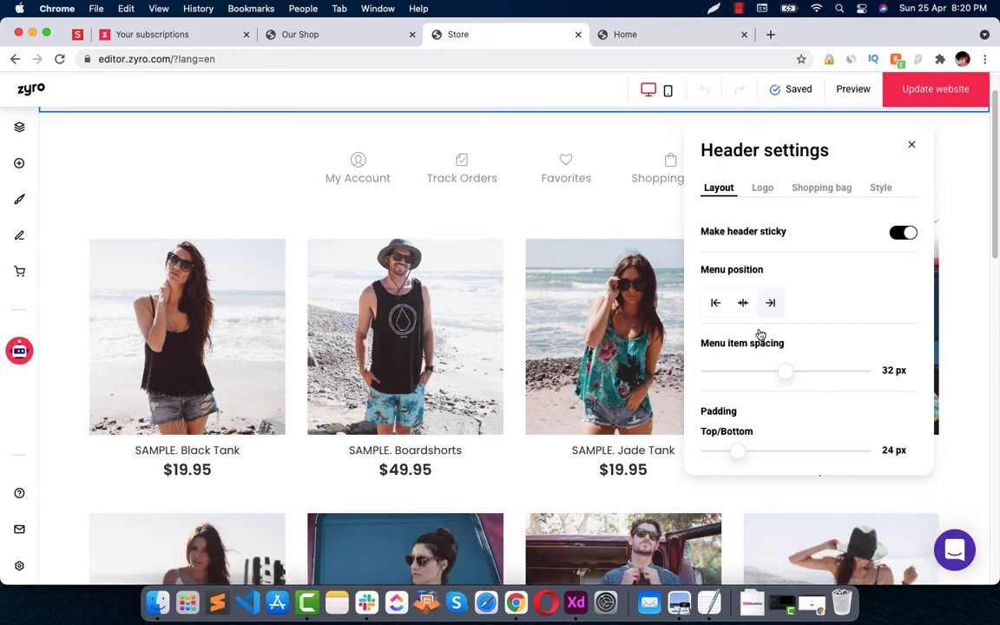
scroll(773, 343, up, 4)
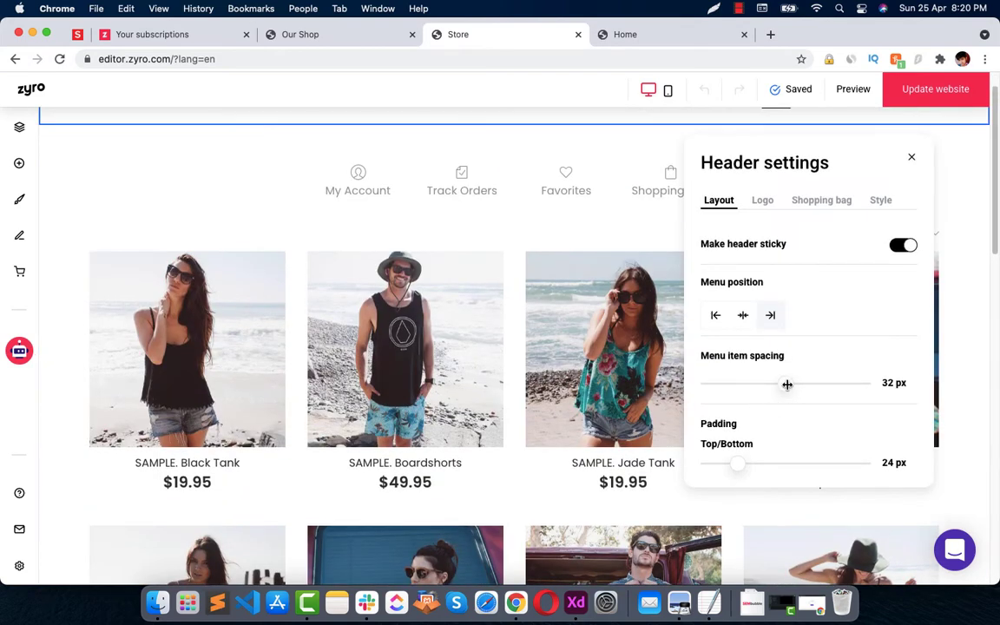
scroll(787, 384, up, 1)
mouse_move(793, 418)
mouse_down()
mouse_move(848, 418)
mouse_move(773, 418)
mouse_up()
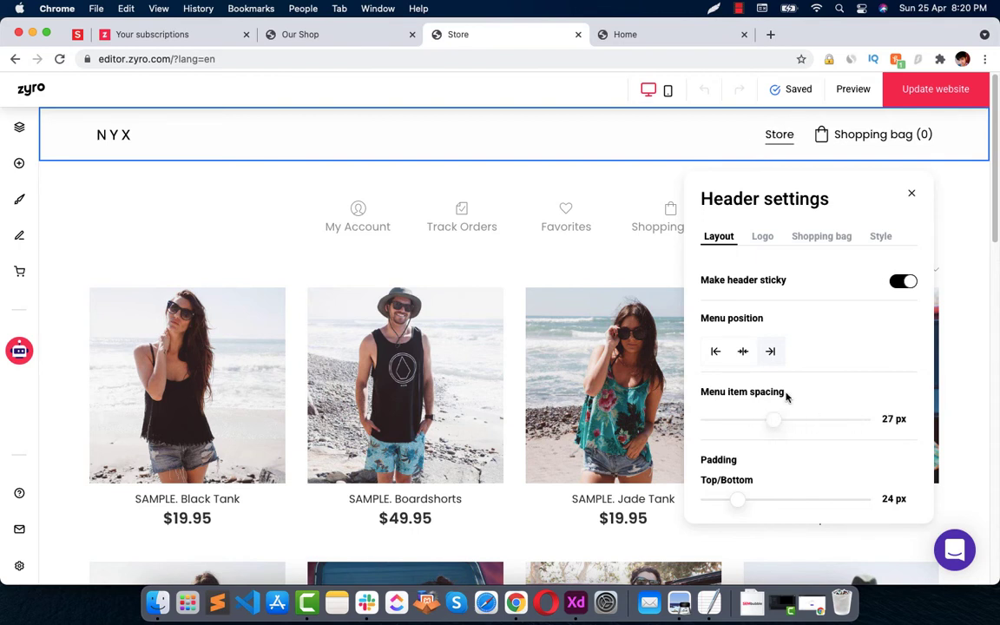
Step: Review the header's shopping bag settings and open its style settings
click(813, 239)
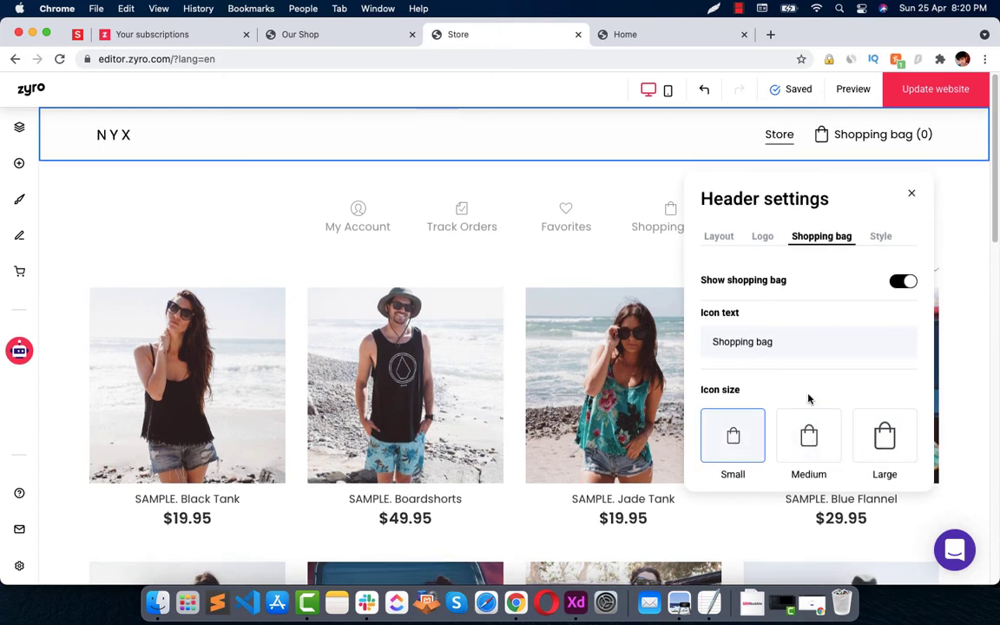
scroll(808, 399, down, 3)
scroll(825, 364, up, 3)
click(879, 240)
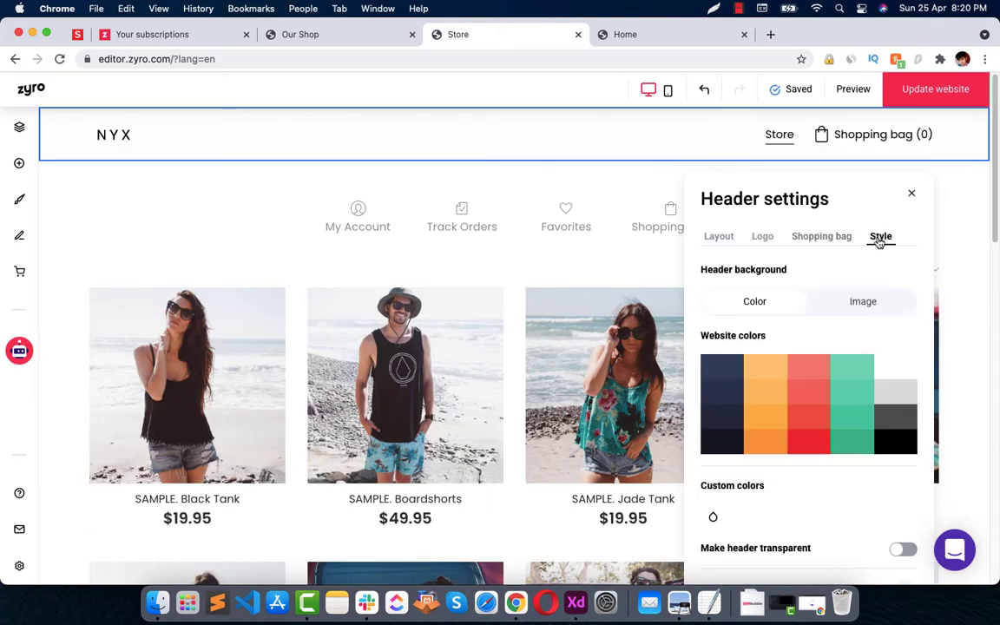
Step: Try light orange, green, dark blue and light grey website colors as the header background
click(768, 372)
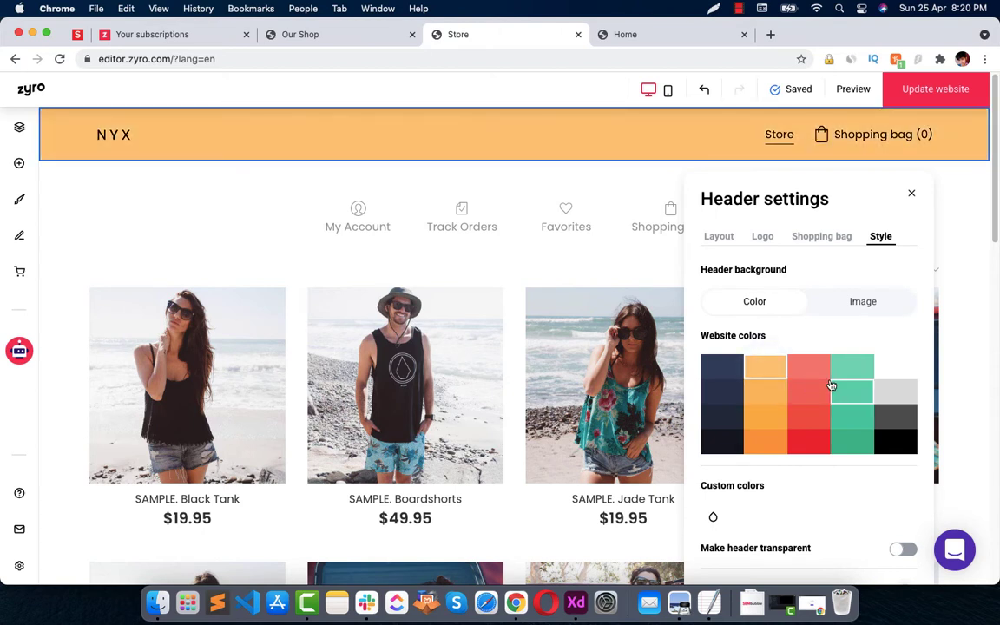
click(831, 385)
click(890, 386)
click(730, 382)
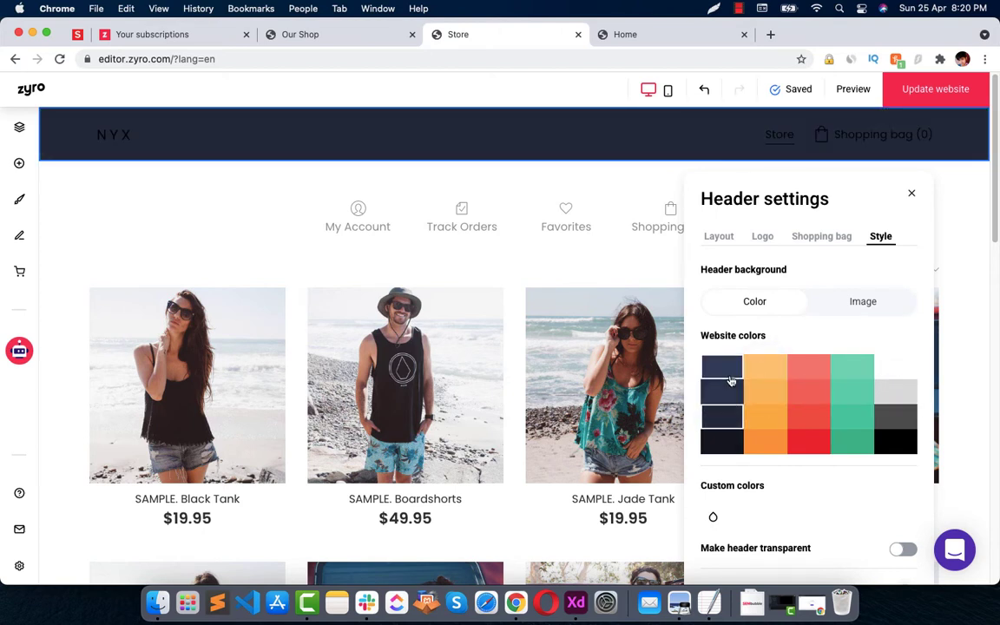
click(729, 378)
scroll(751, 497, down, 1)
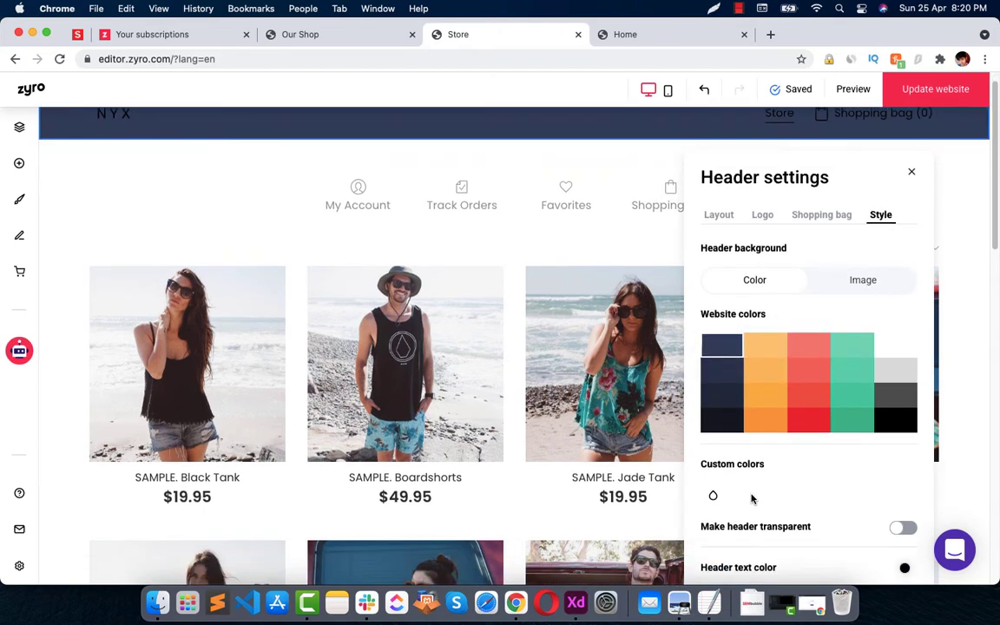
click(878, 347)
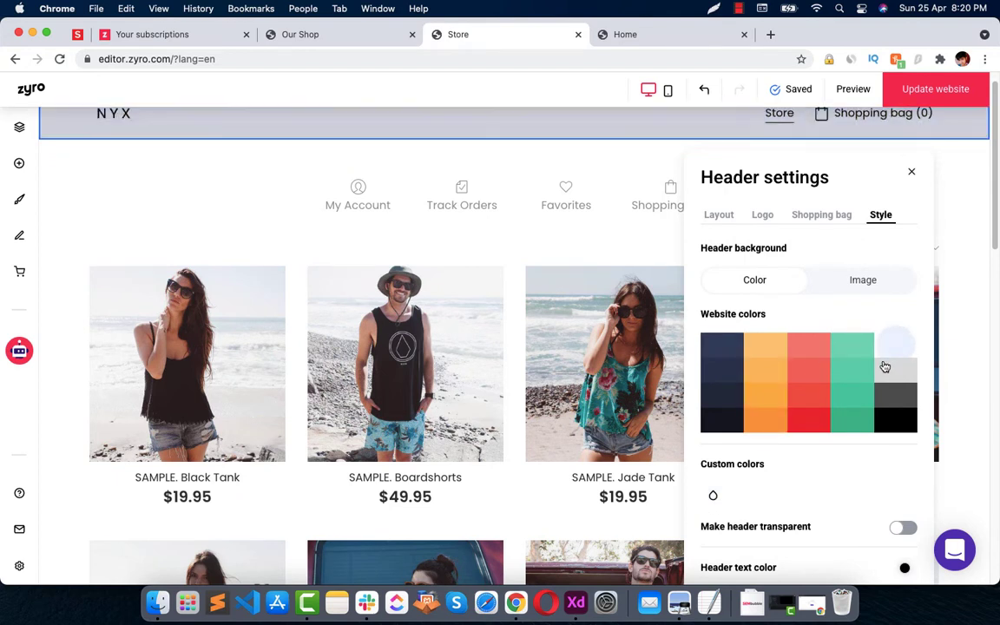
click(884, 366)
scroll(807, 397, up, 1)
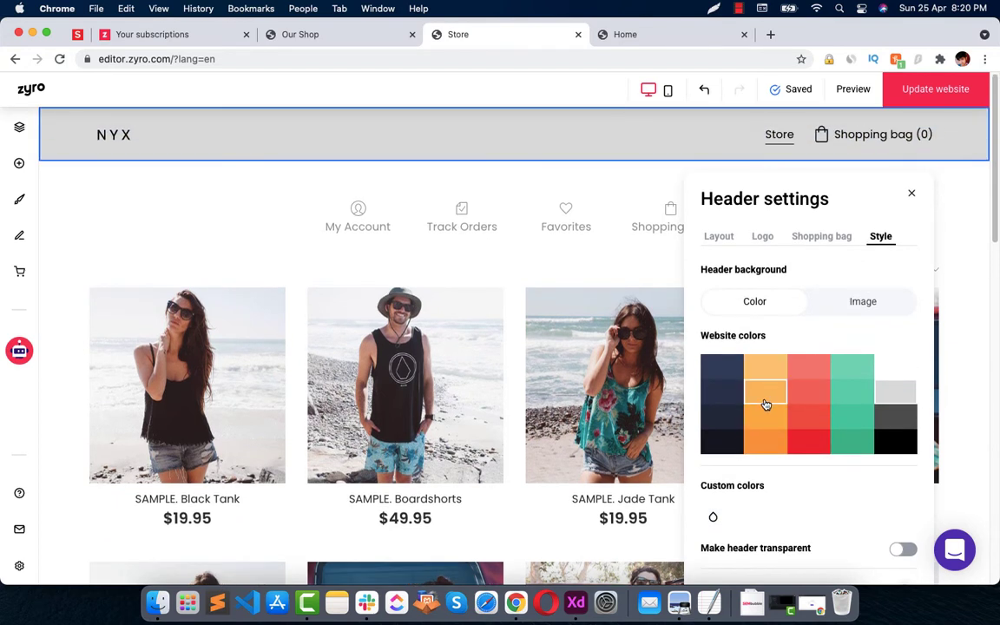
Step: Set the header background to the lightest orange website color, check the image background option and return to the color option
click(765, 405)
click(764, 372)
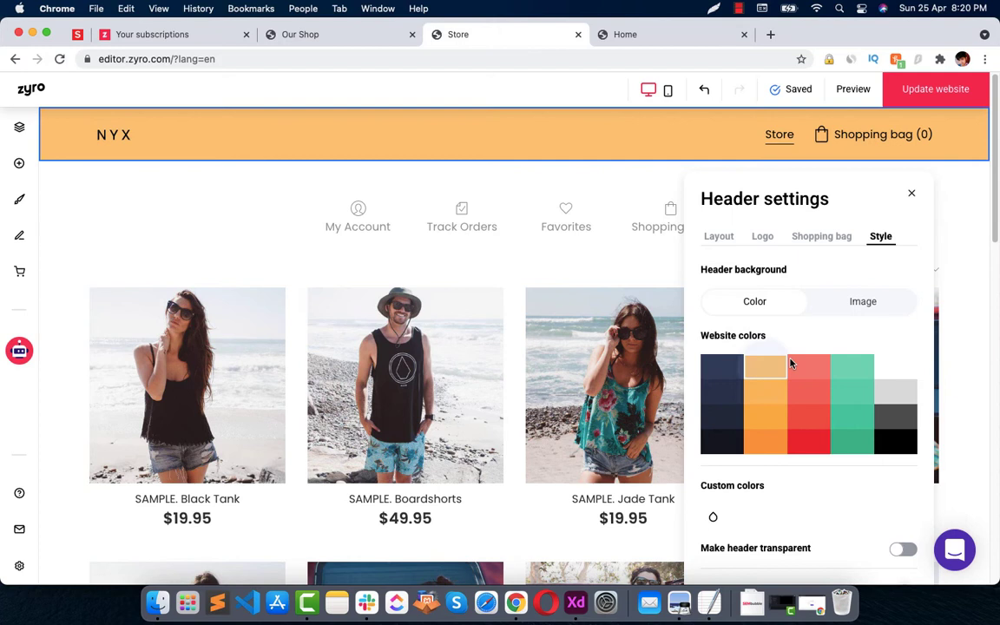
click(864, 302)
click(804, 299)
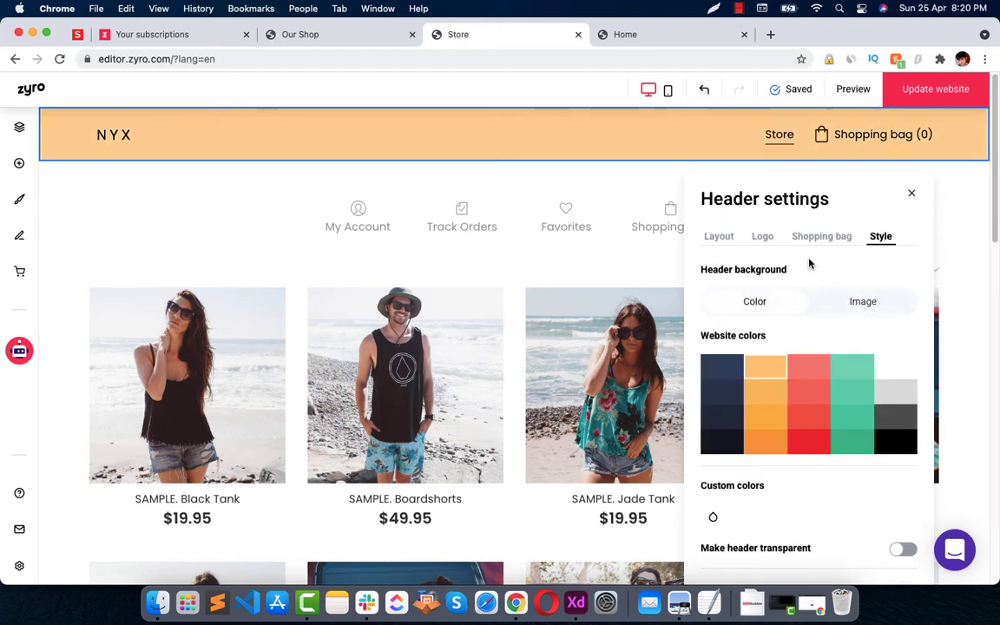
Step: Set the header background to the white website color, check the layout settings and close the header settings
click(889, 369)
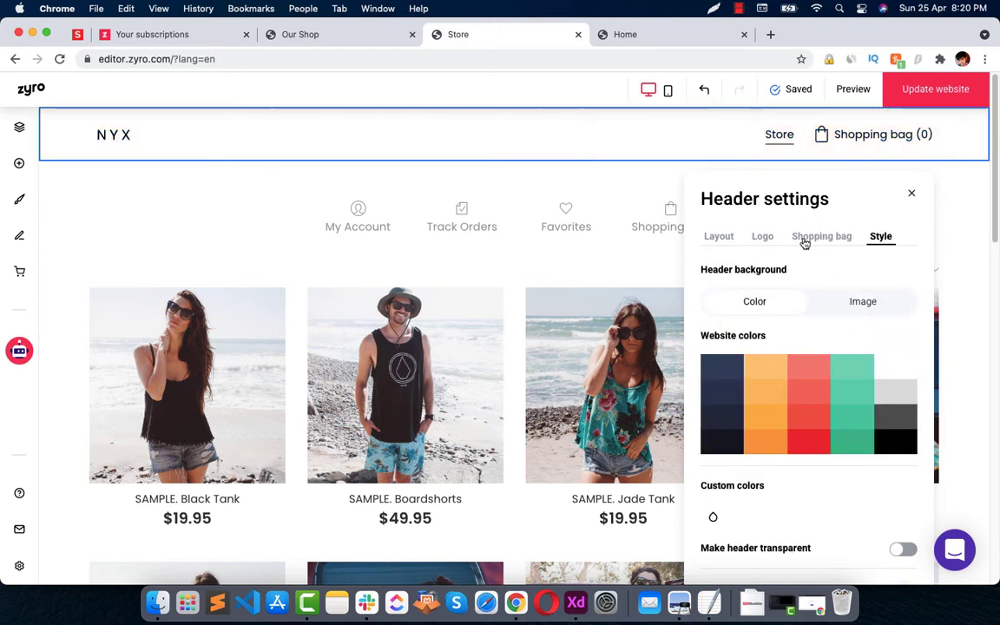
click(797, 236)
click(706, 242)
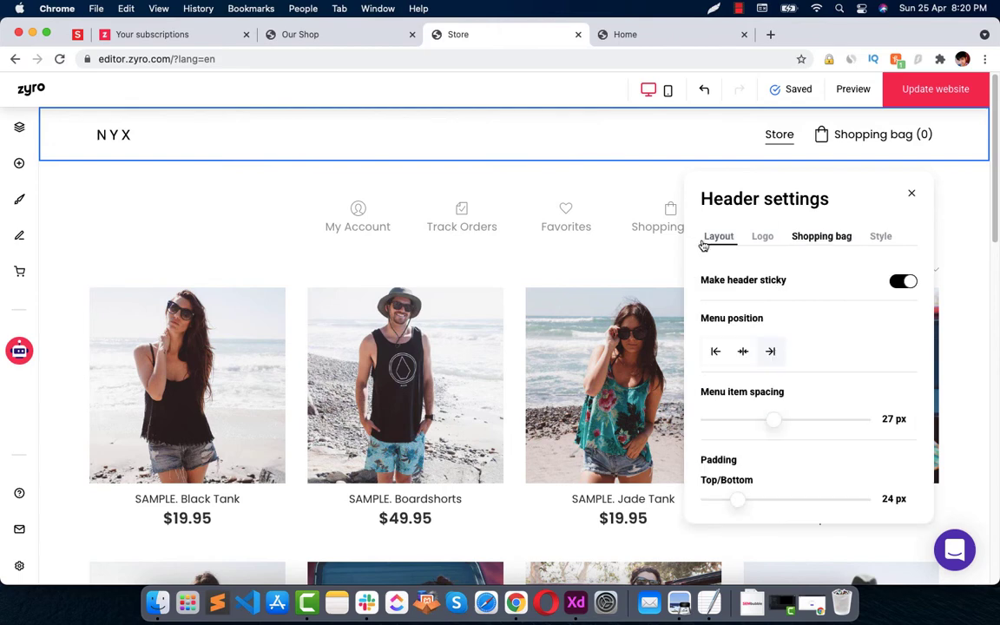
click(911, 195)
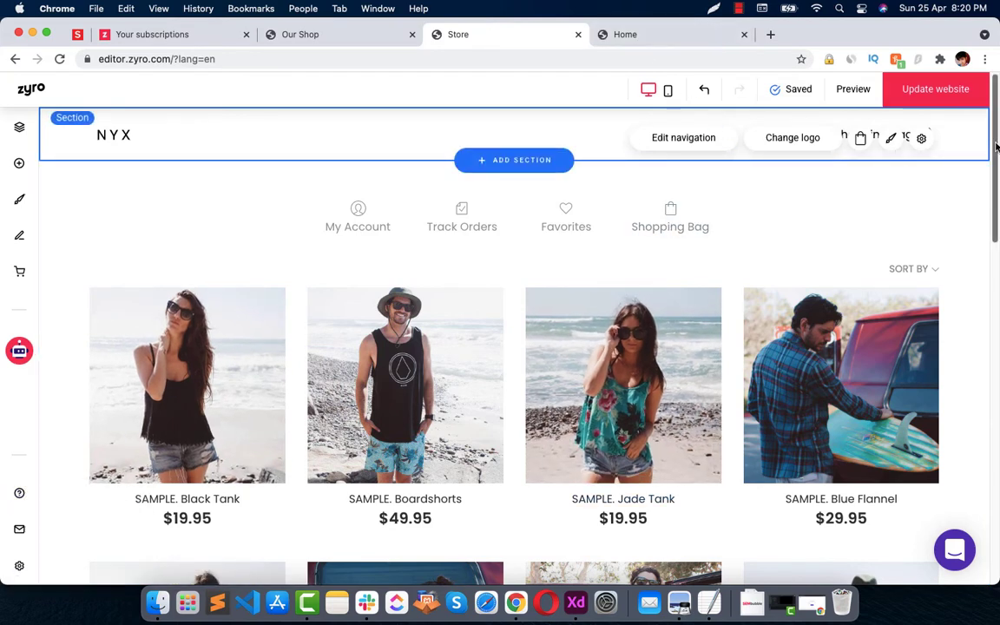
Step: Switch to the Nyx site's general settings and look over its additional site options and the account menu
click(684, 42)
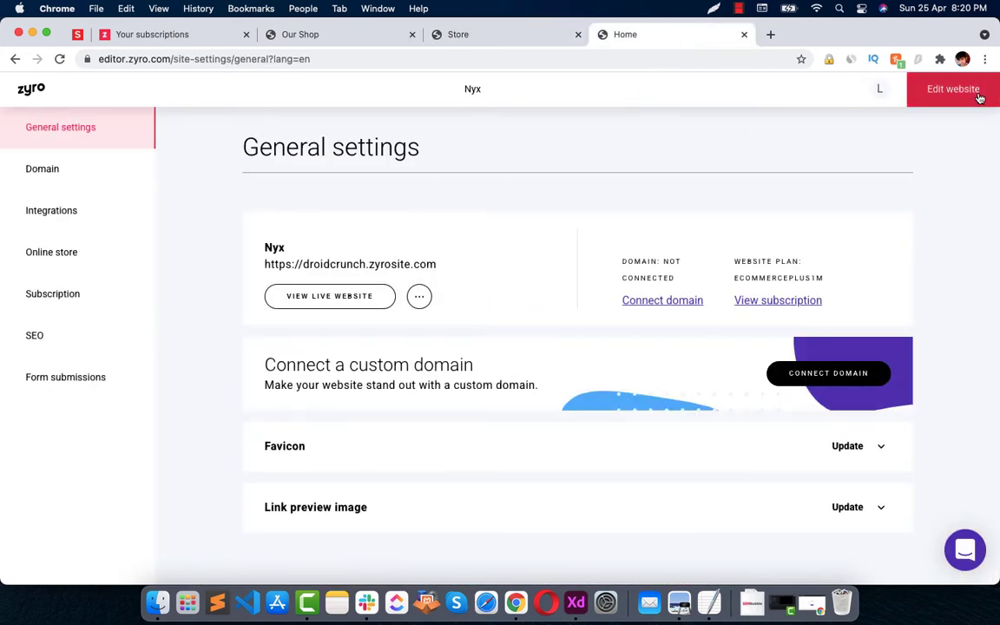
click(420, 298)
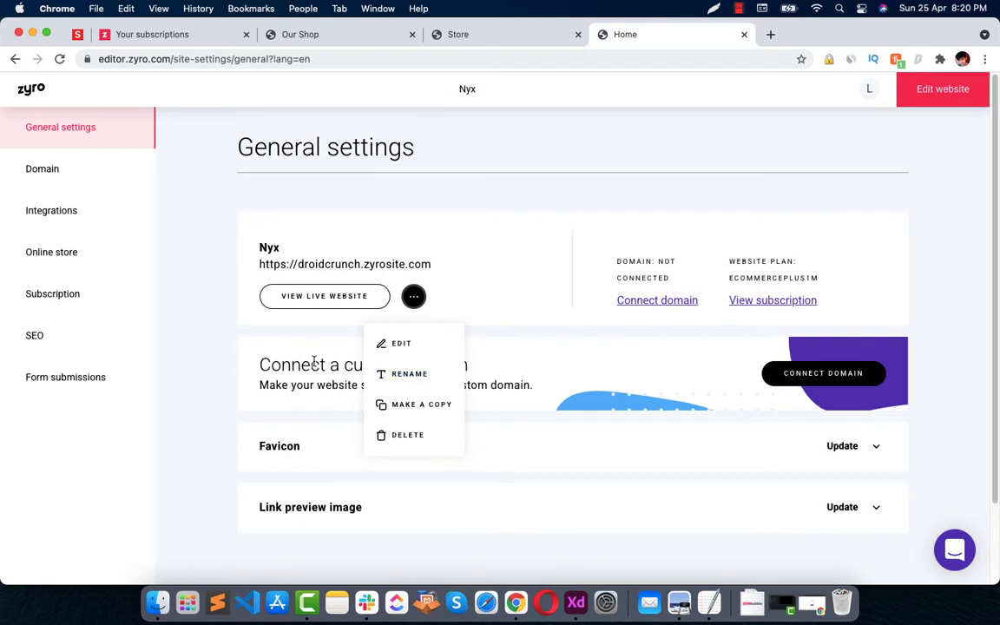
click(185, 357)
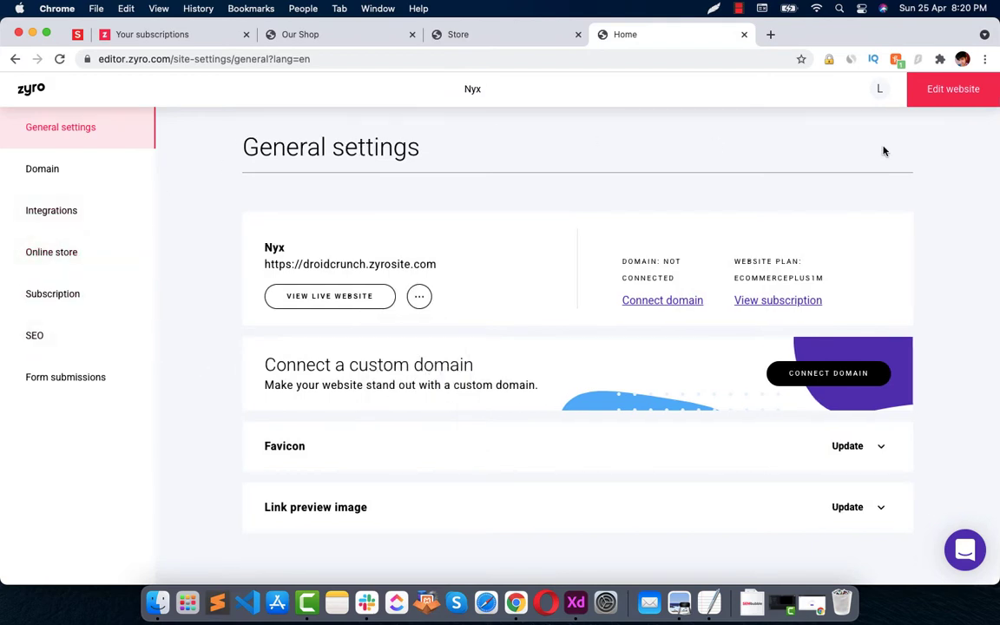
click(879, 88)
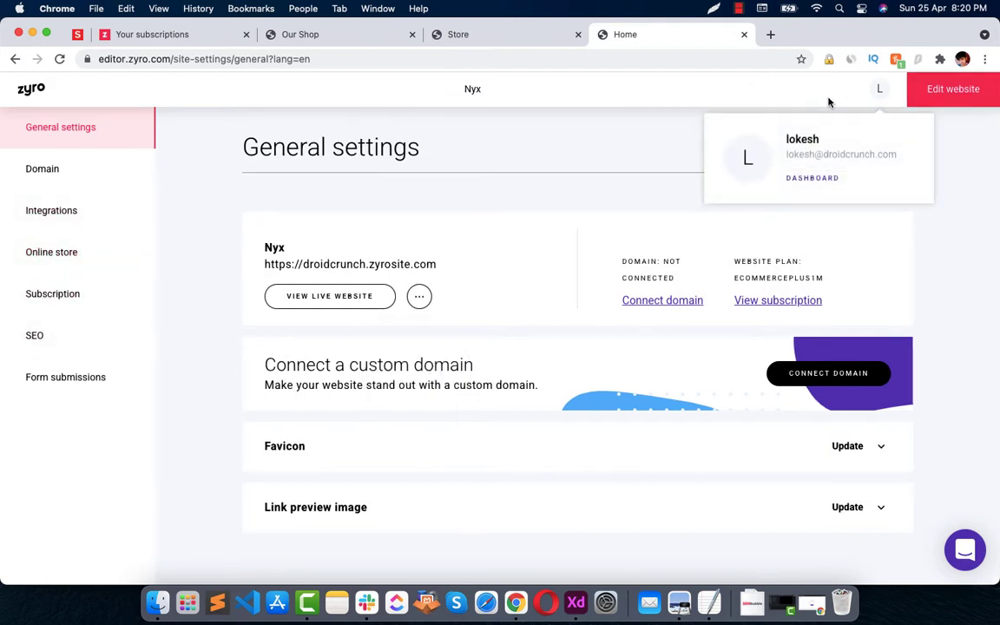
click(491, 39)
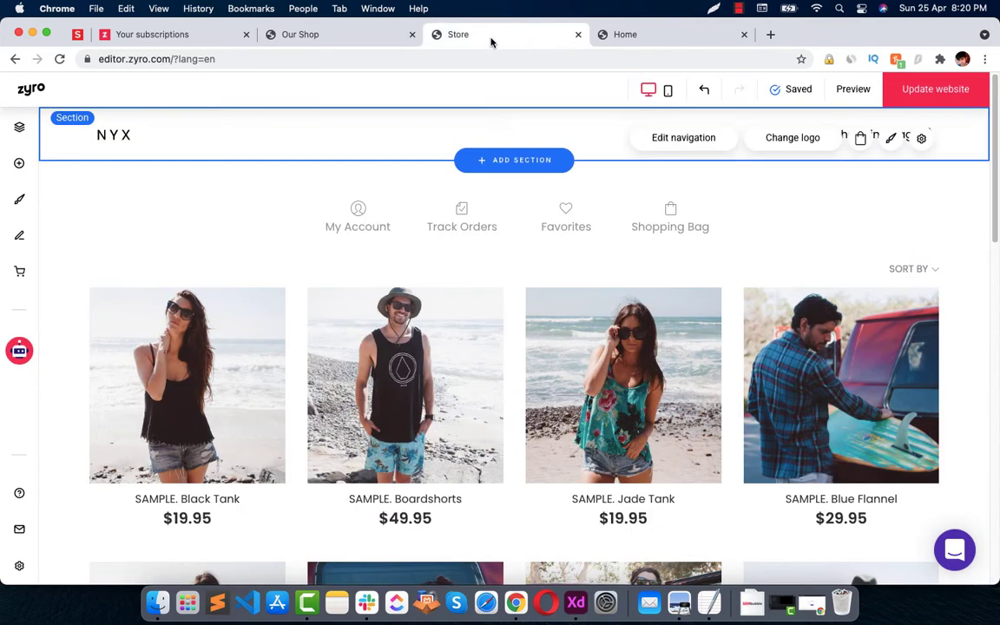
click(340, 39)
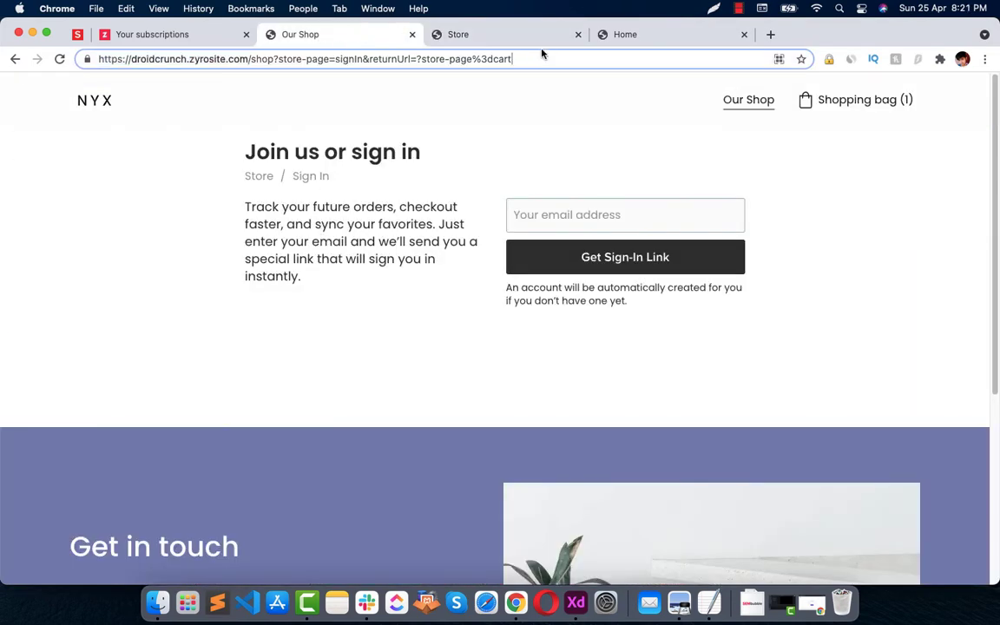
click(487, 39)
click(643, 37)
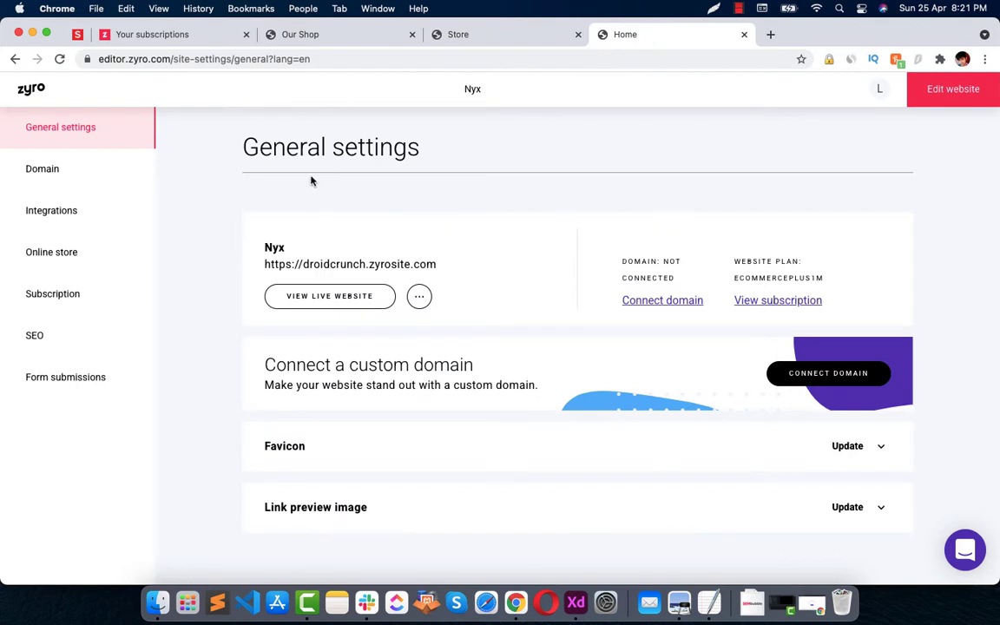
Step: Go back to the live shop's browser tab and load zyro.com in it
click(299, 35)
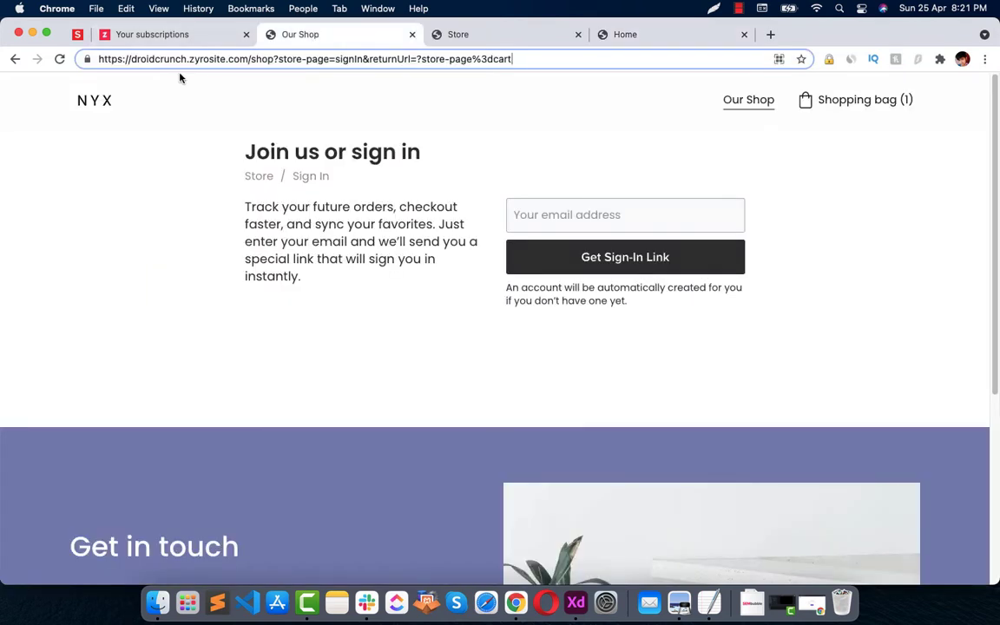
click(16, 59)
click(13, 58)
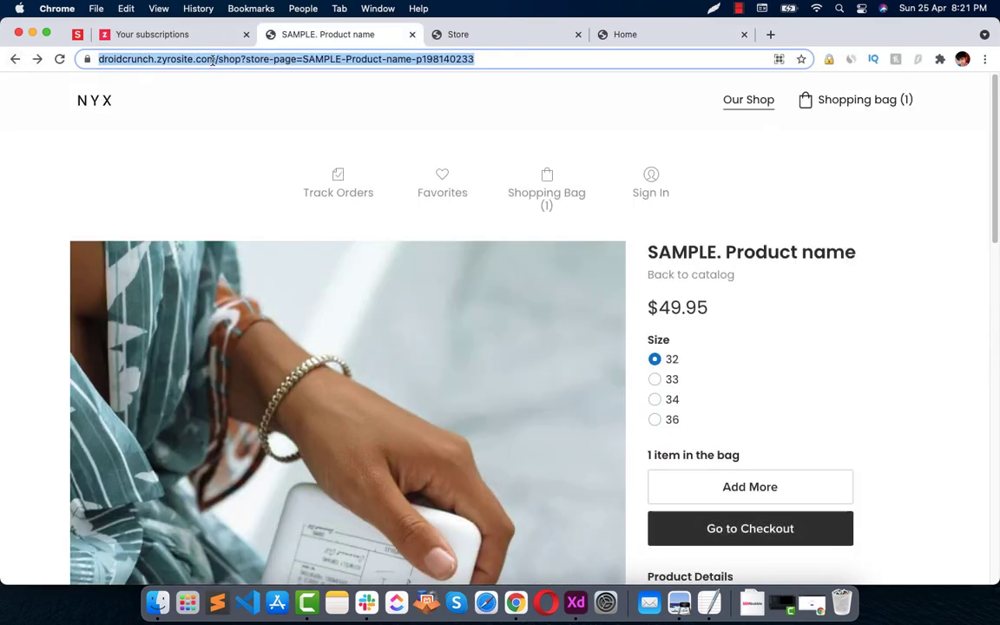
click(180, 59)
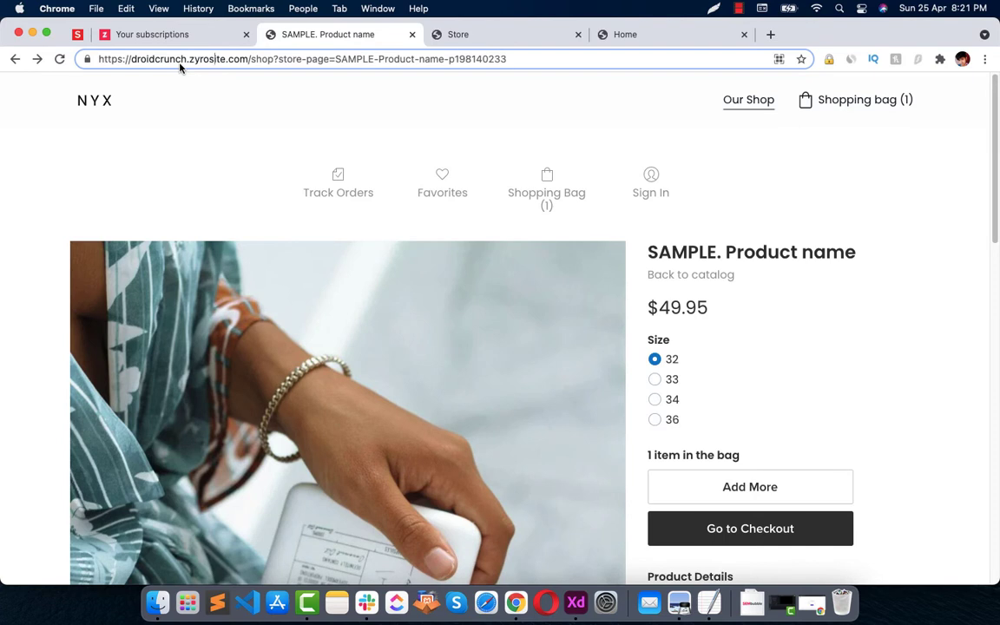
key(super+a)
text(zyro)
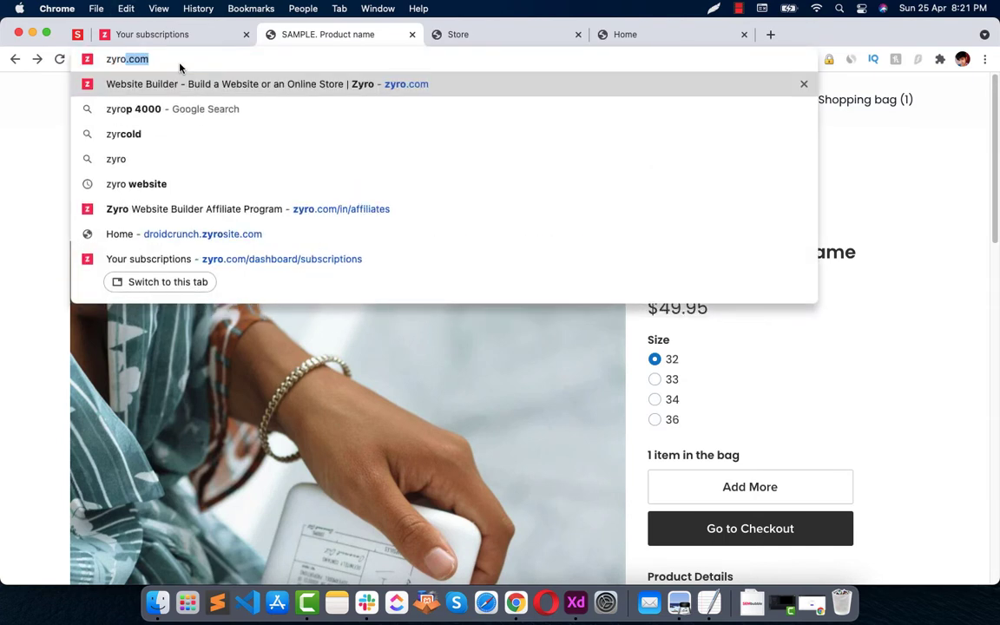
key(Return)
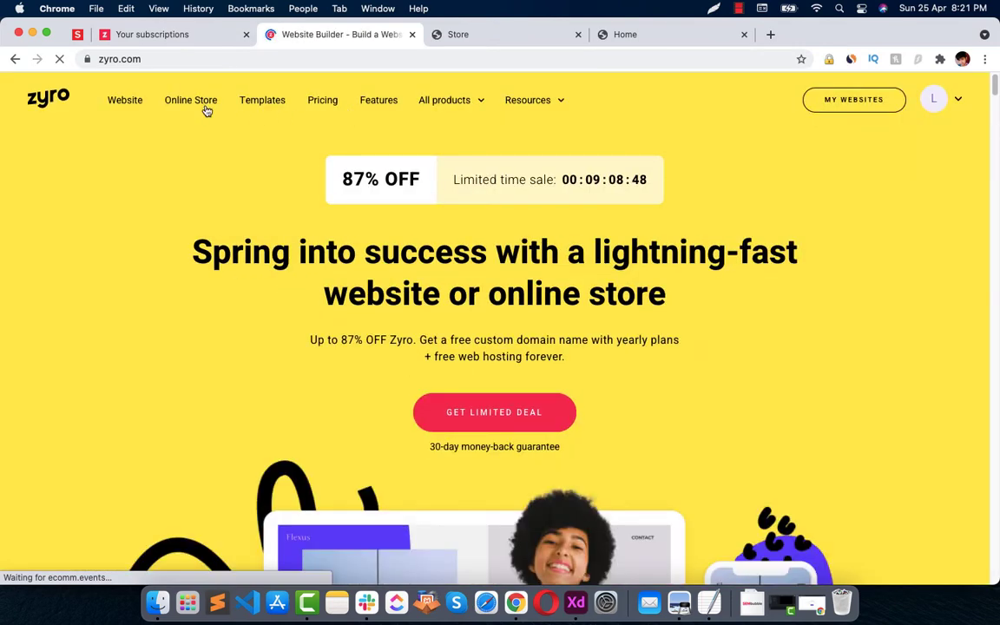
Step: Open the account's My websites page and start creating a new website from a template
click(946, 101)
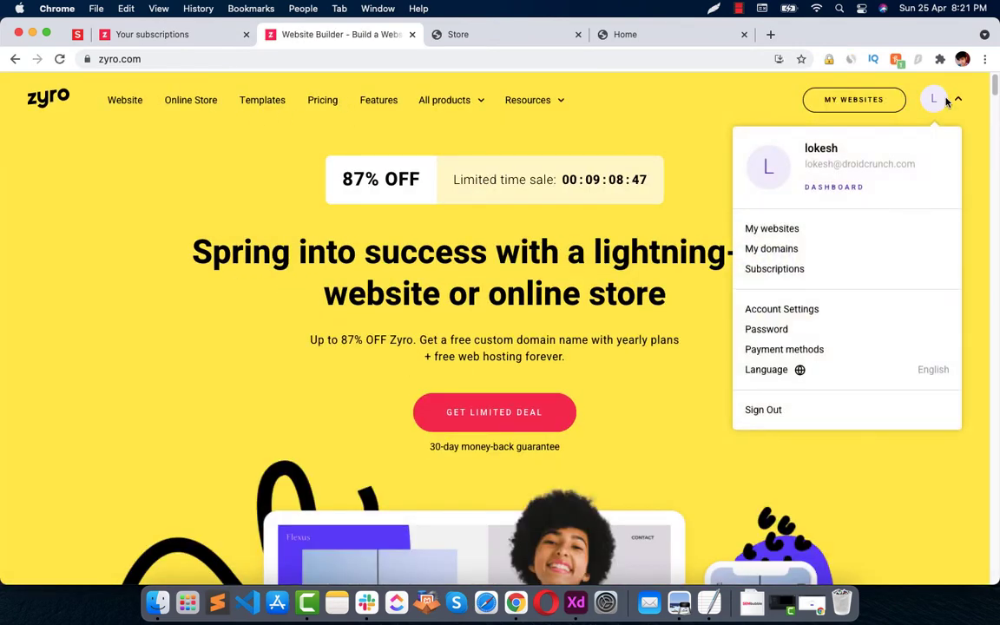
click(785, 230)
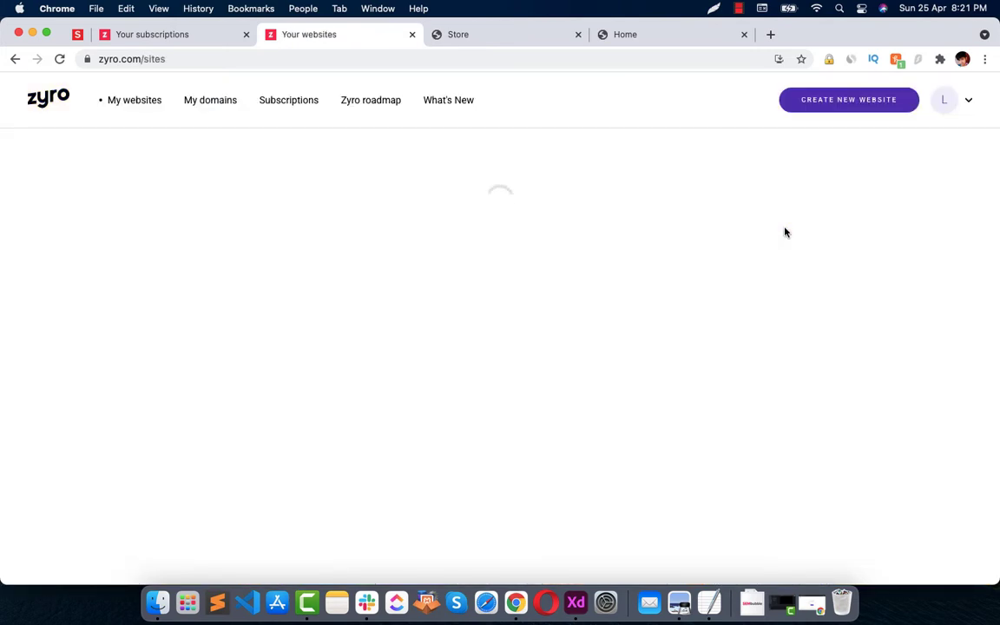
click(849, 104)
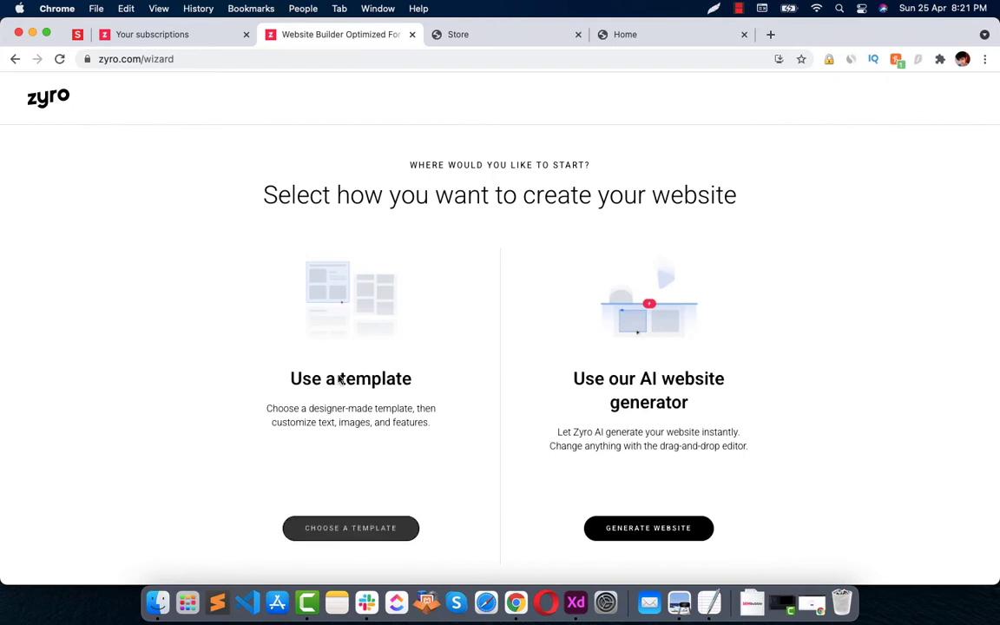
click(323, 536)
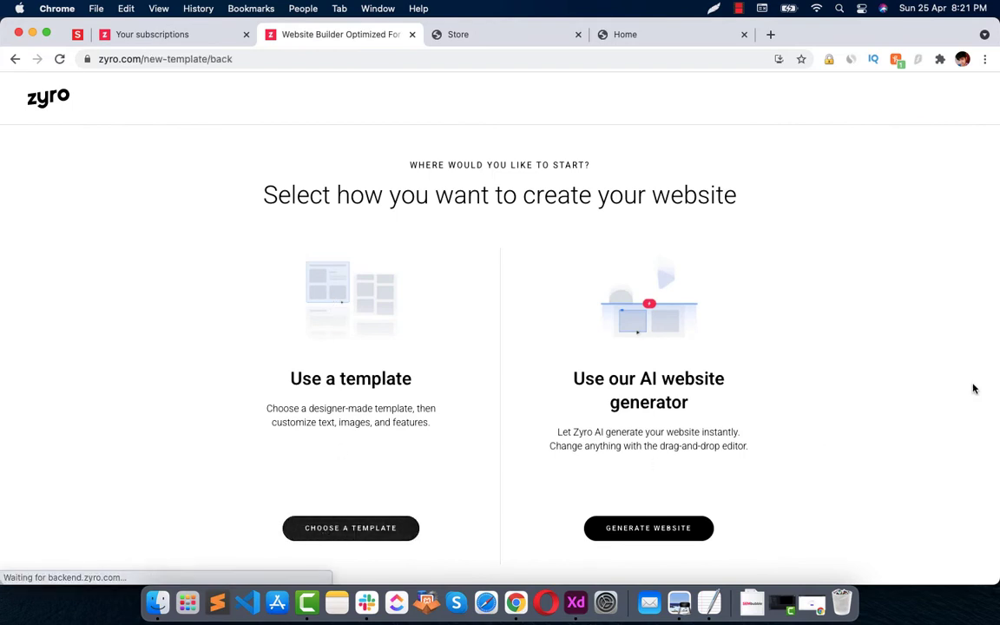
Step: Filter the website templates to eCommerce and look through the available designs
scroll(338, 247, down, 3)
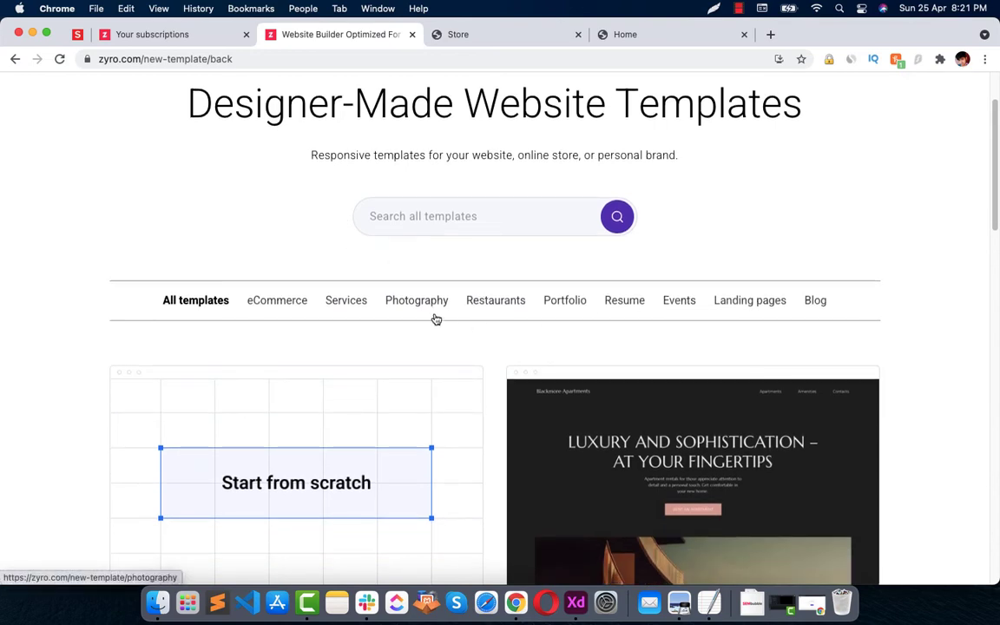
click(243, 303)
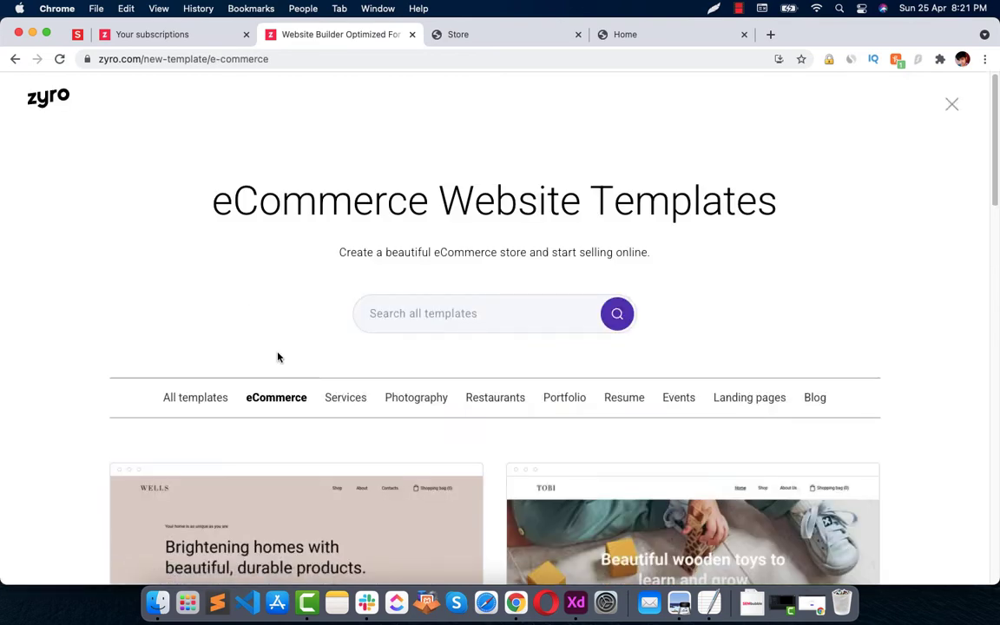
scroll(252, 321, down, 10)
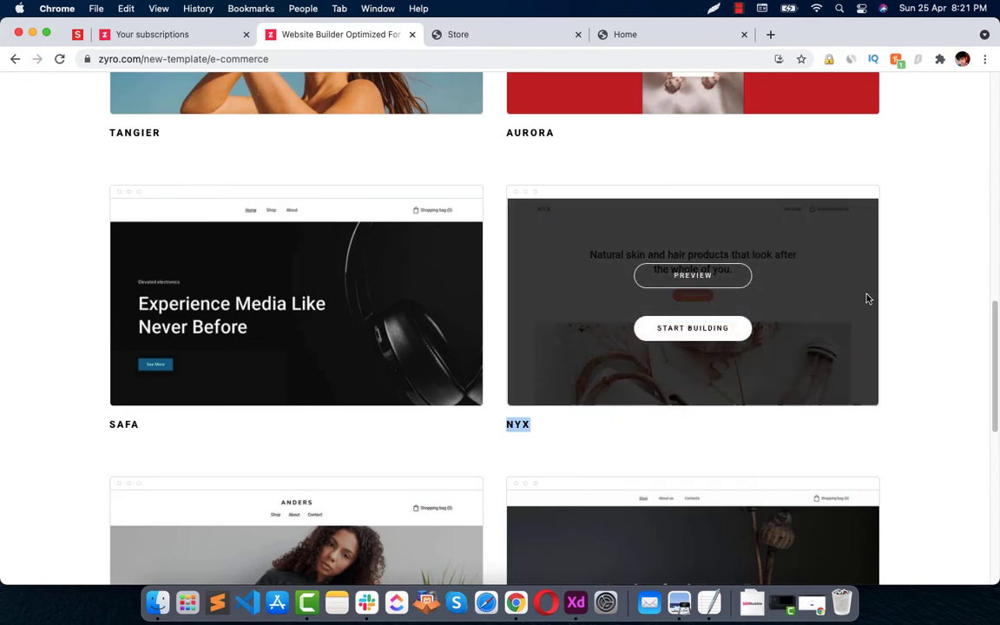
scroll(946, 274, down, 5)
scroll(954, 271, up, 12)
scroll(961, 269, up, 2)
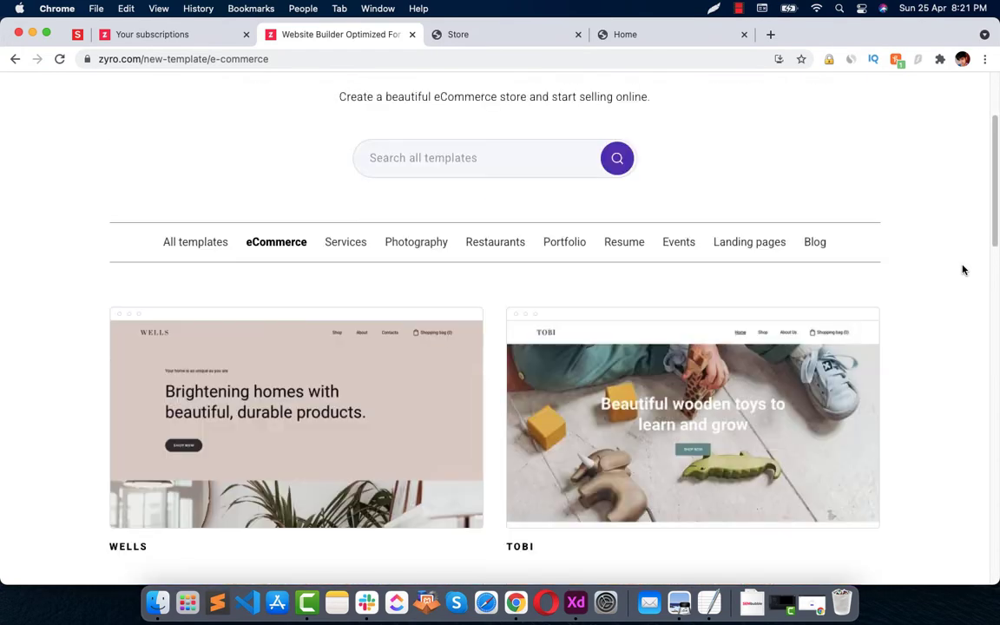
Step: Browse the Resume, Portfolio and Landing pages template categories
click(614, 249)
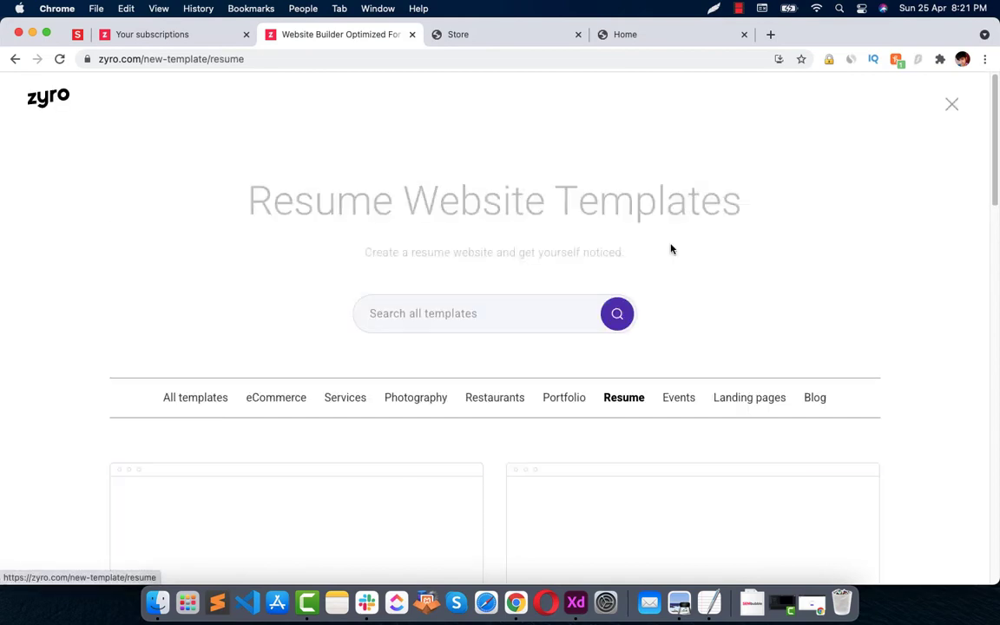
scroll(736, 357, up, 15)
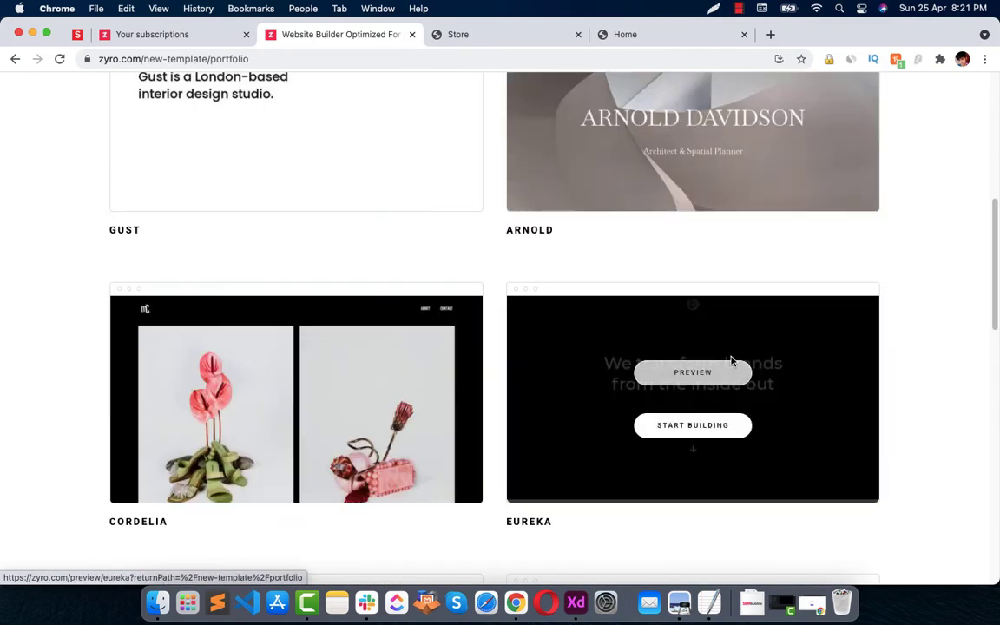
click(728, 403)
scroll(807, 341, down, 8)
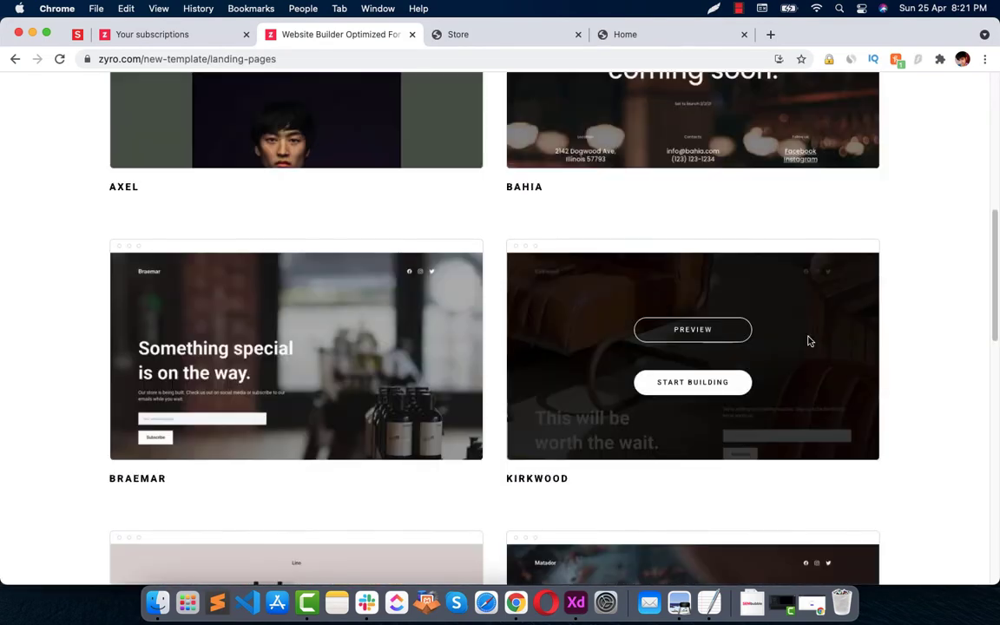
scroll(808, 341, up, 5)
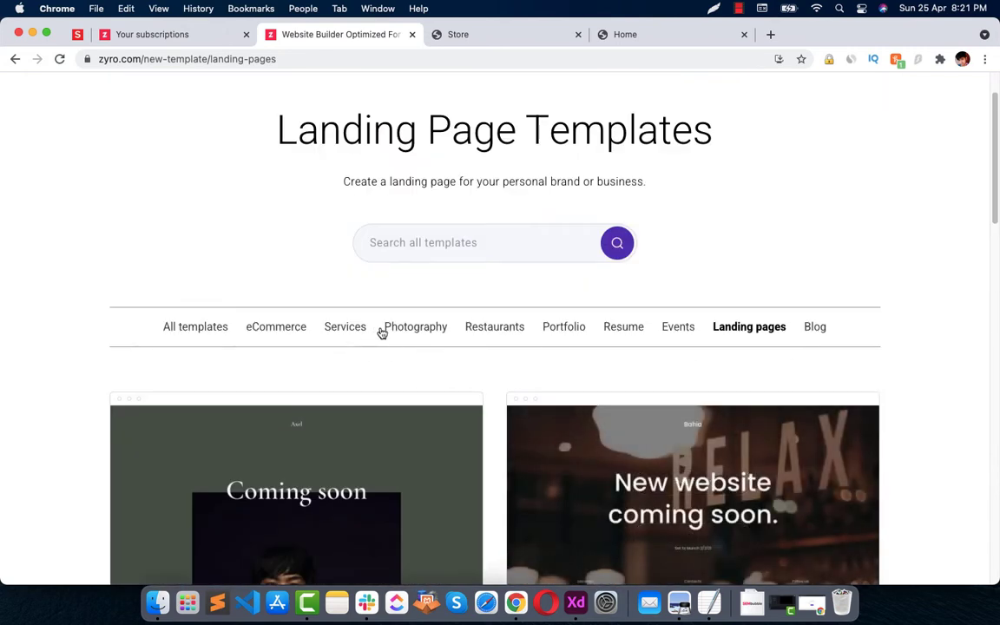
Step: Look through the first page of Photography templates and exit the template gallery
click(386, 330)
scroll(654, 371, down, 4)
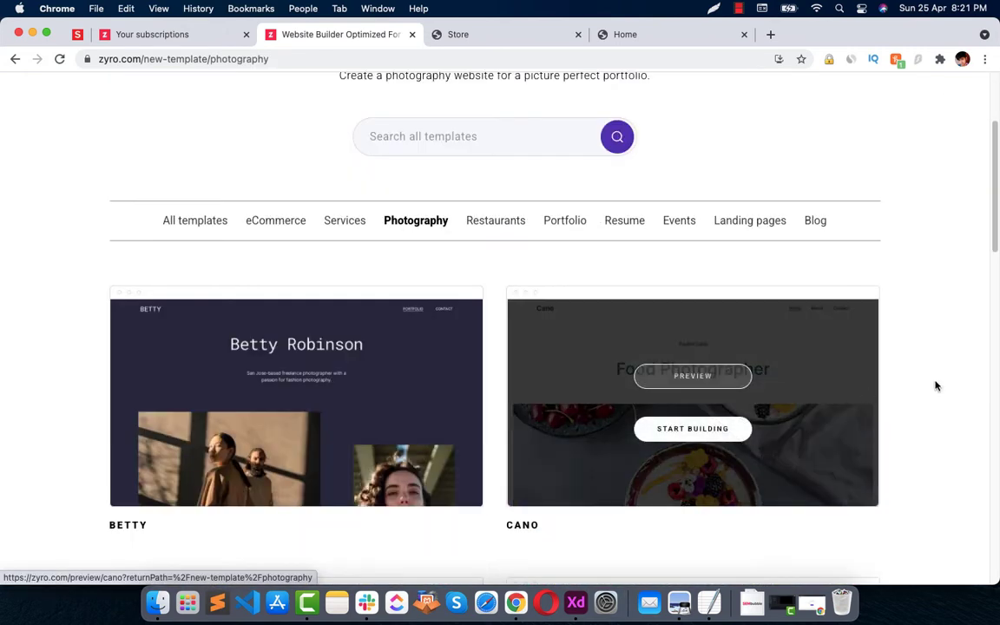
scroll(935, 386, down, 10)
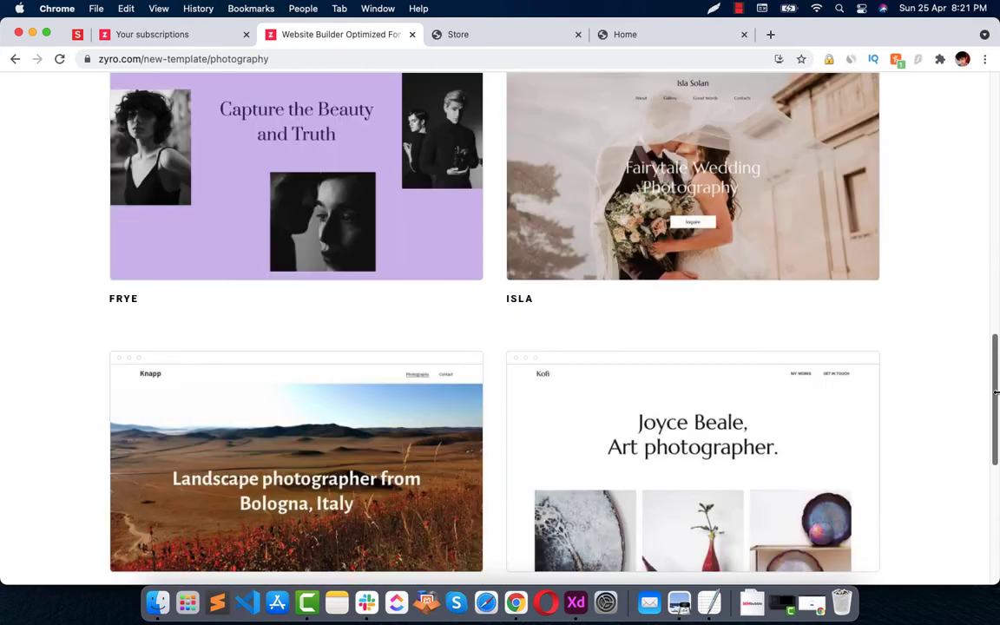
scroll(995, 392, down, 5)
mouse_move(709, 323)
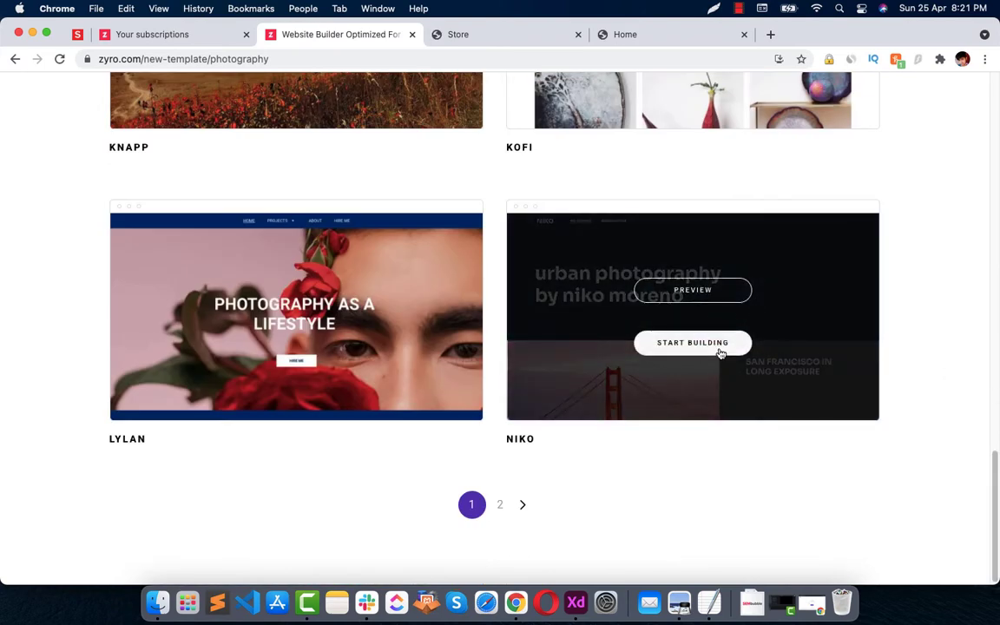
scroll(899, 316, up, 20)
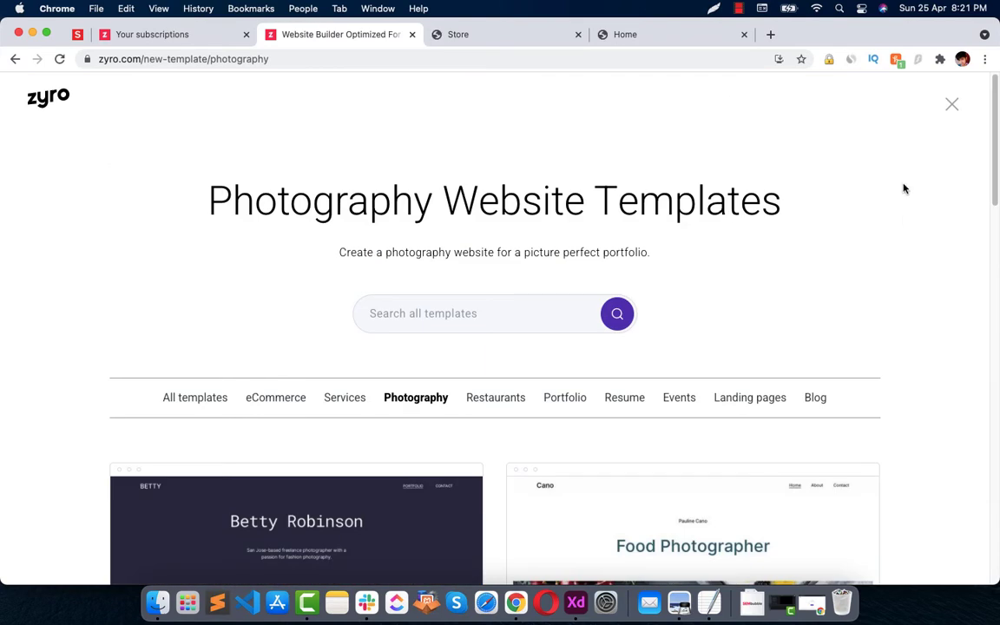
click(951, 104)
Step: Return to the Store page in the website editor, check the store management prompt and dismiss it
click(477, 36)
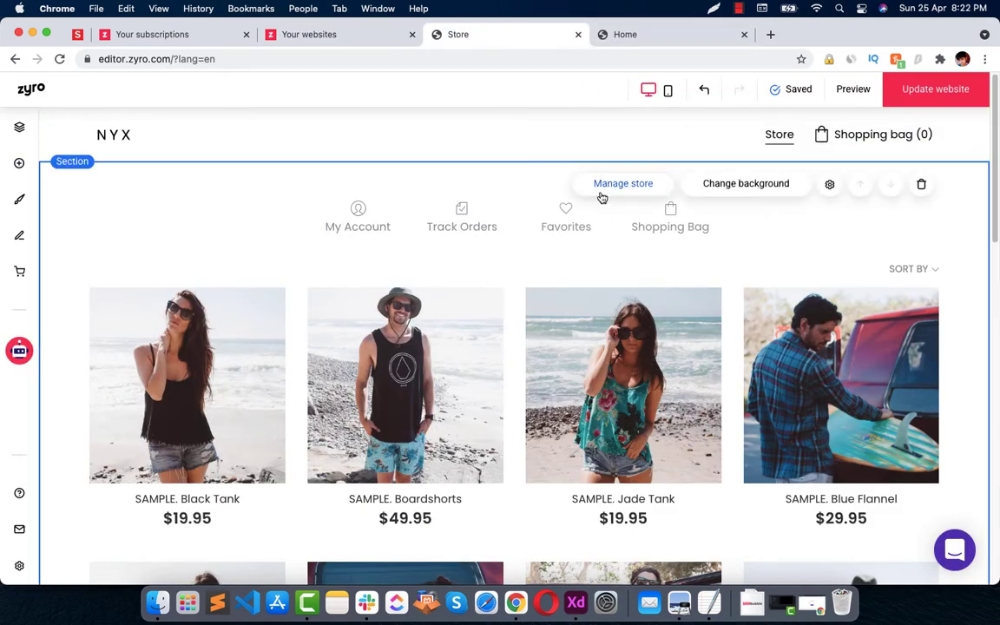
click(602, 187)
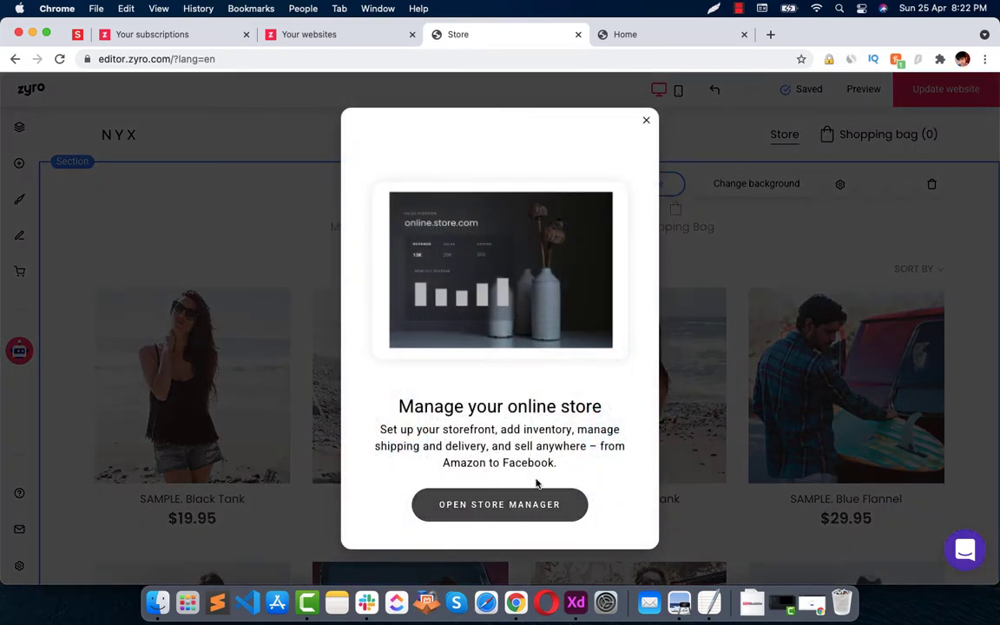
click(646, 120)
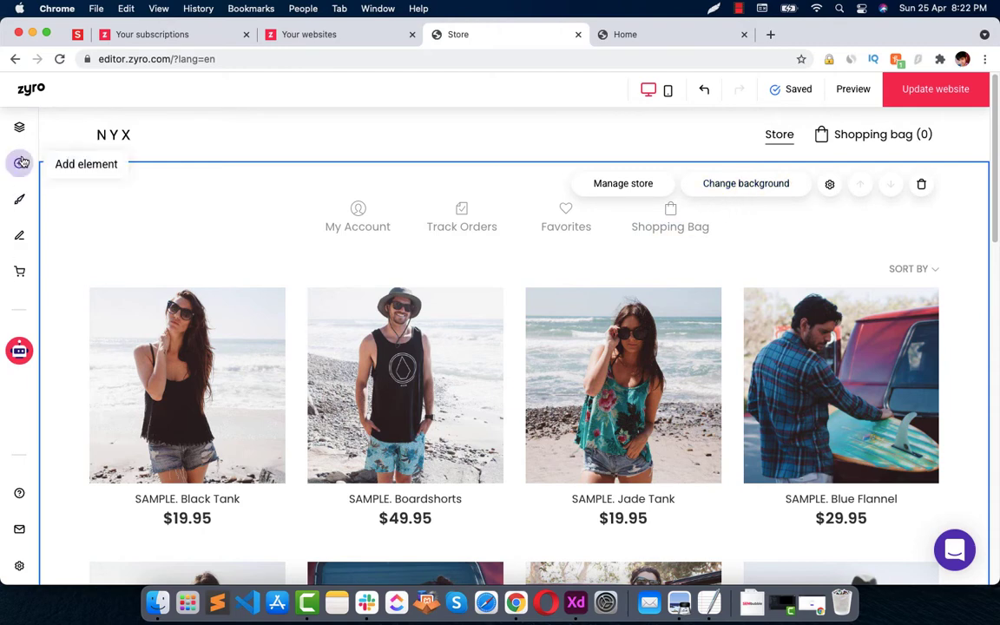
Step: Set the online store section's background to the lightest orange website color, after trying green
click(829, 186)
click(796, 239)
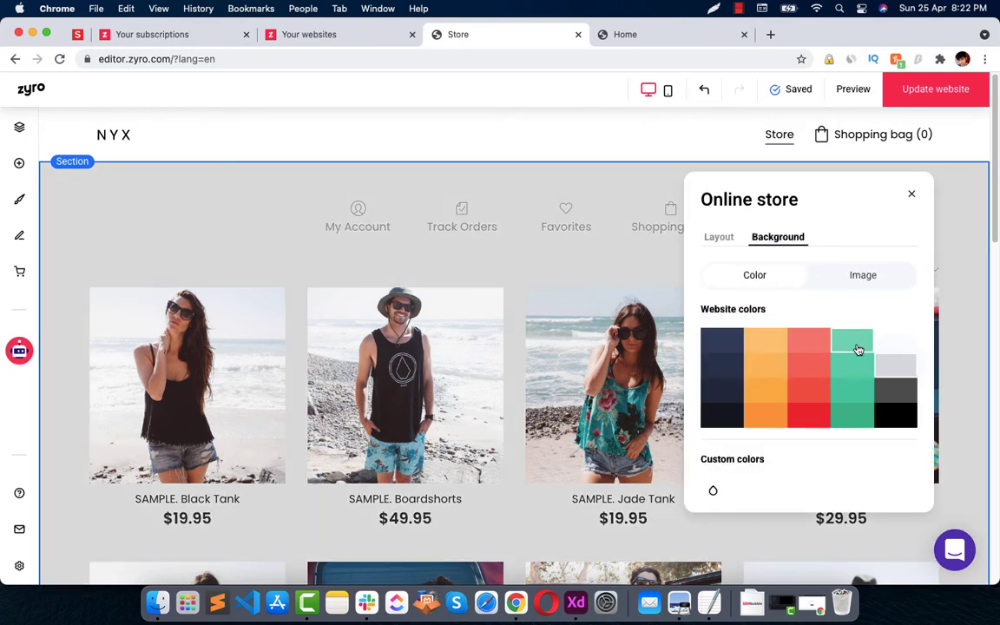
click(850, 367)
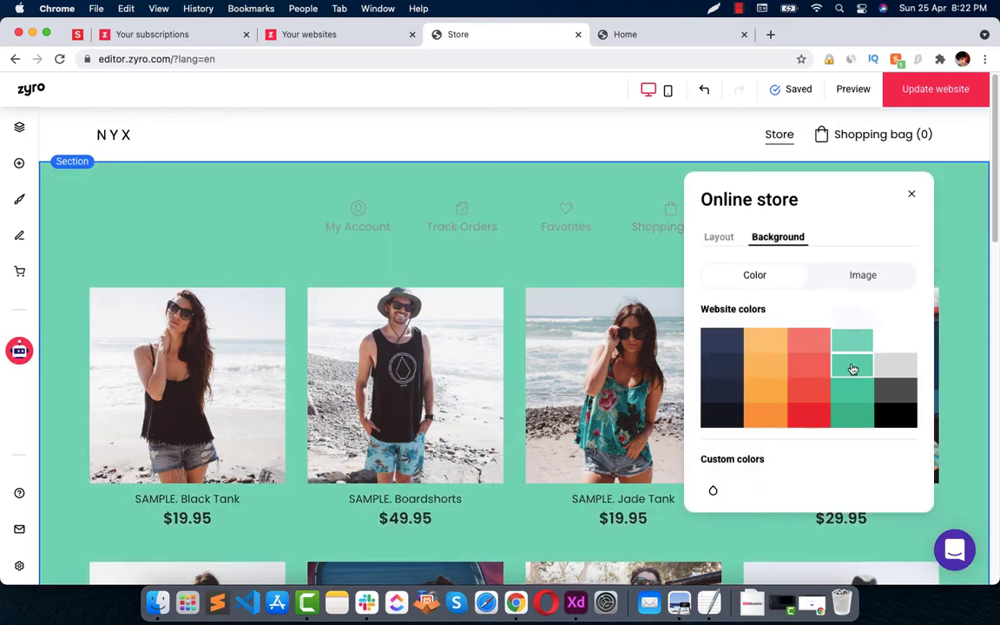
click(775, 346)
click(911, 194)
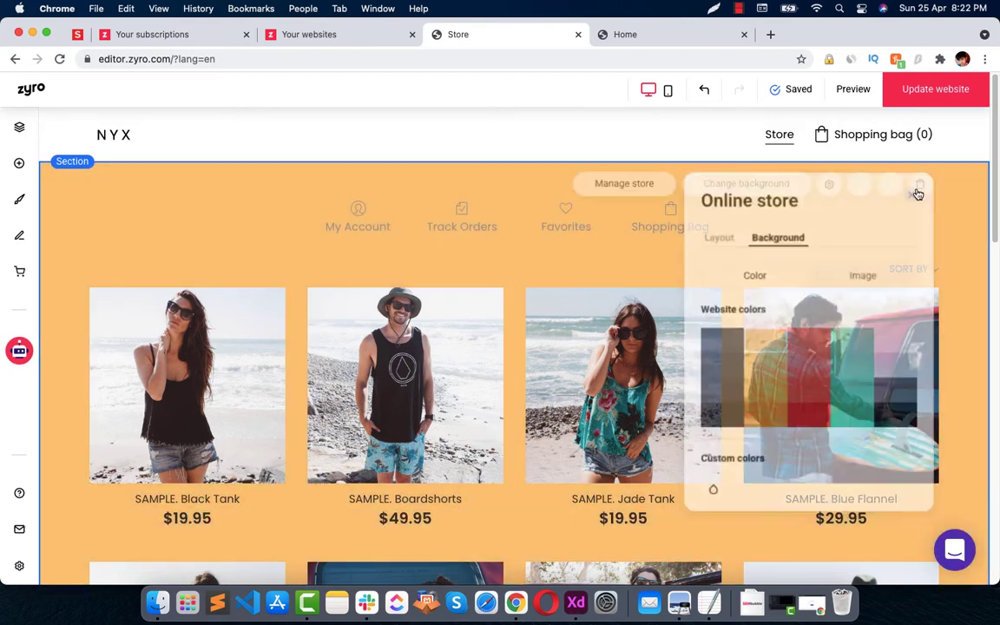
Step: Change the background of the Get in touch footer to the lightest orange website color, after trying white
scroll(846, 260, down, 10)
scroll(830, 274, up, 3)
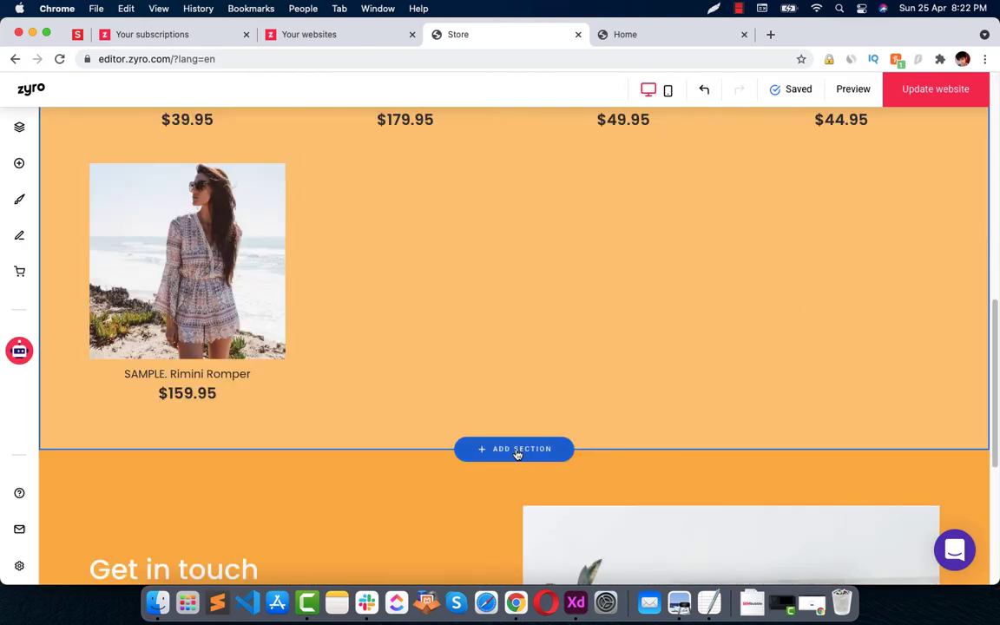
scroll(586, 486, down, 5)
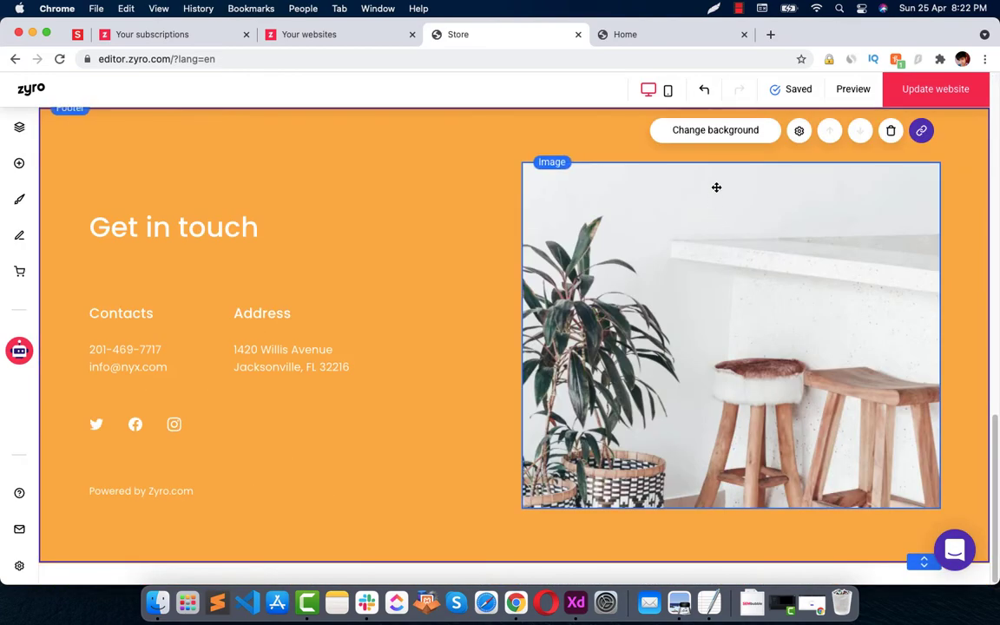
click(720, 135)
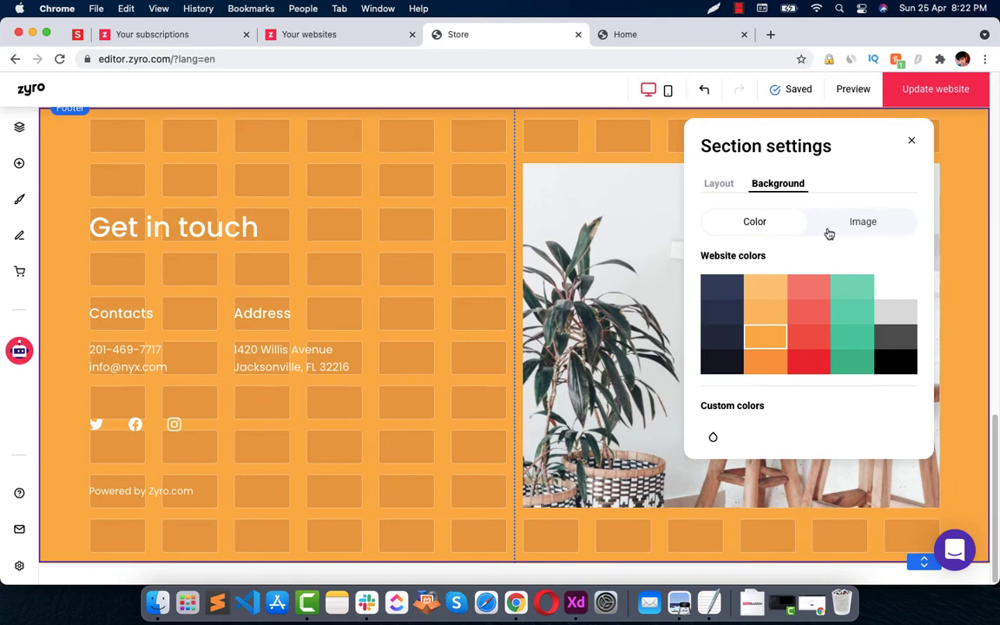
click(894, 288)
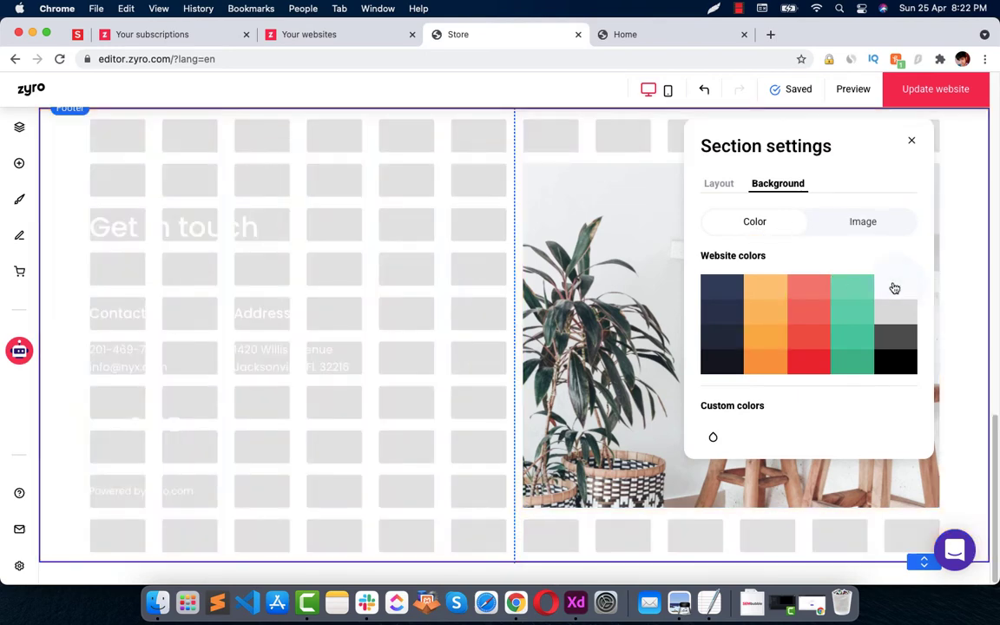
click(762, 295)
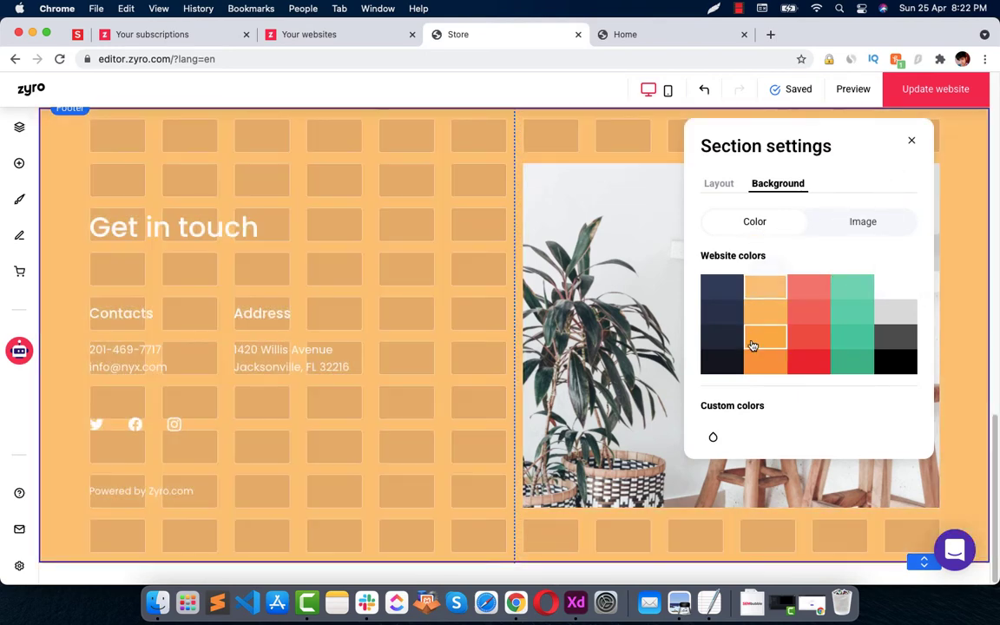
click(913, 141)
Step: Check the footer's layout and background settings and close them without changing anything
click(799, 131)
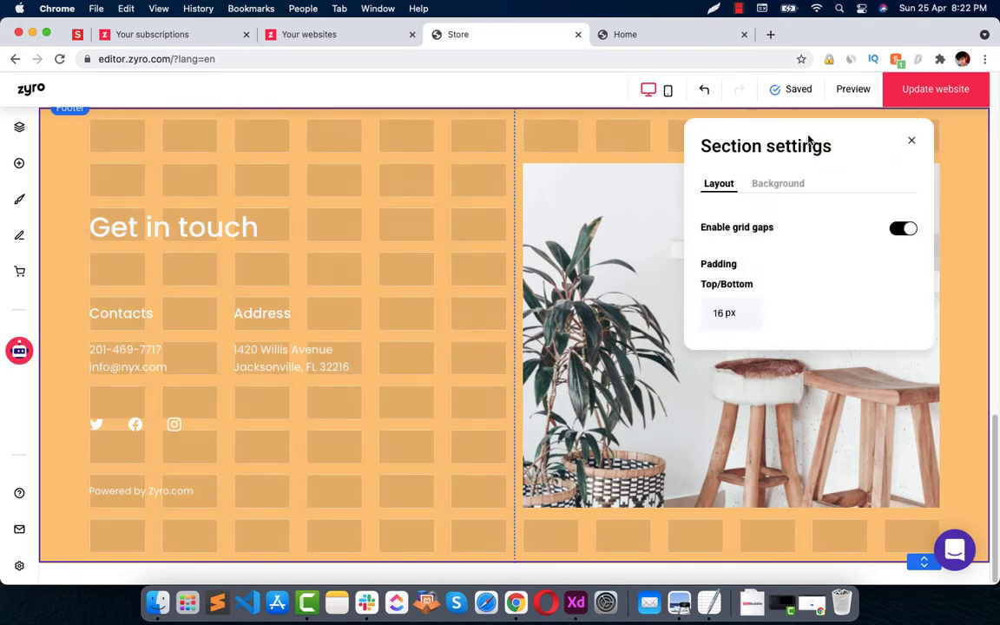
click(759, 186)
click(910, 141)
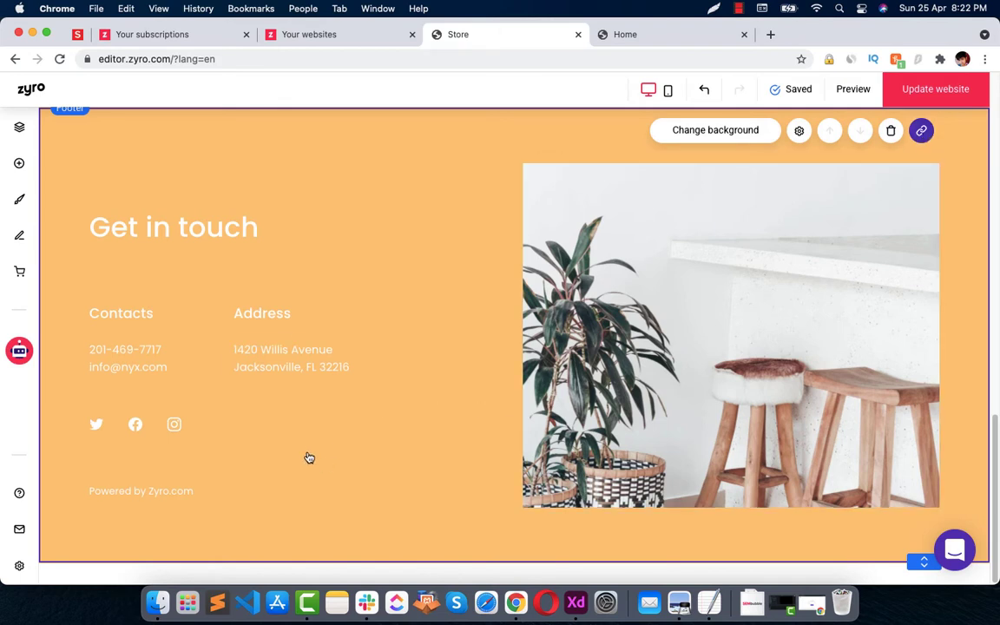
Step: Recolor the footer's phone and e-mail text under Contacts with the dark website color, and try italic on it
click(174, 361)
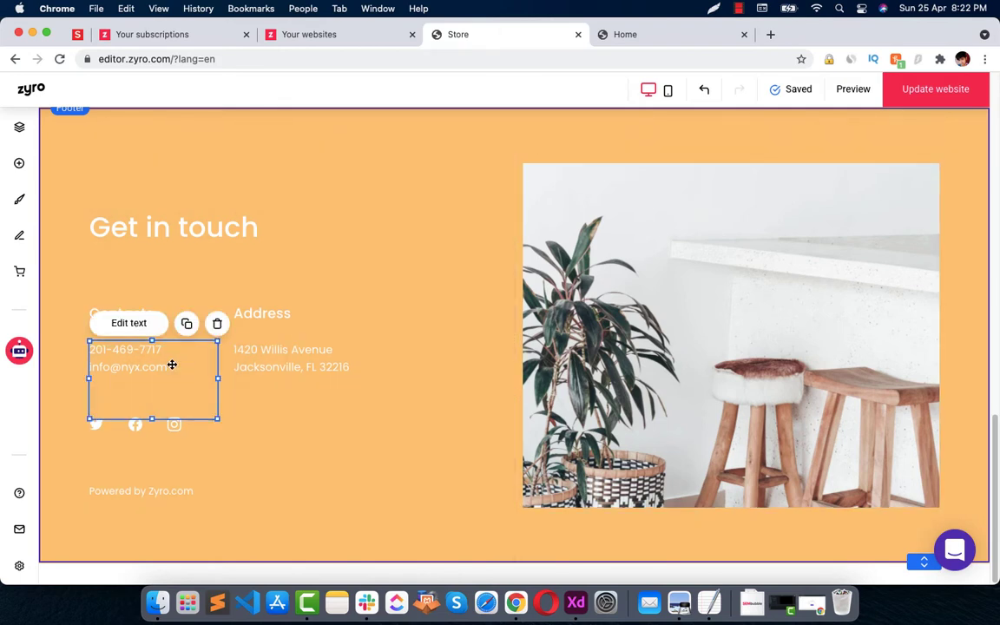
click(138, 333)
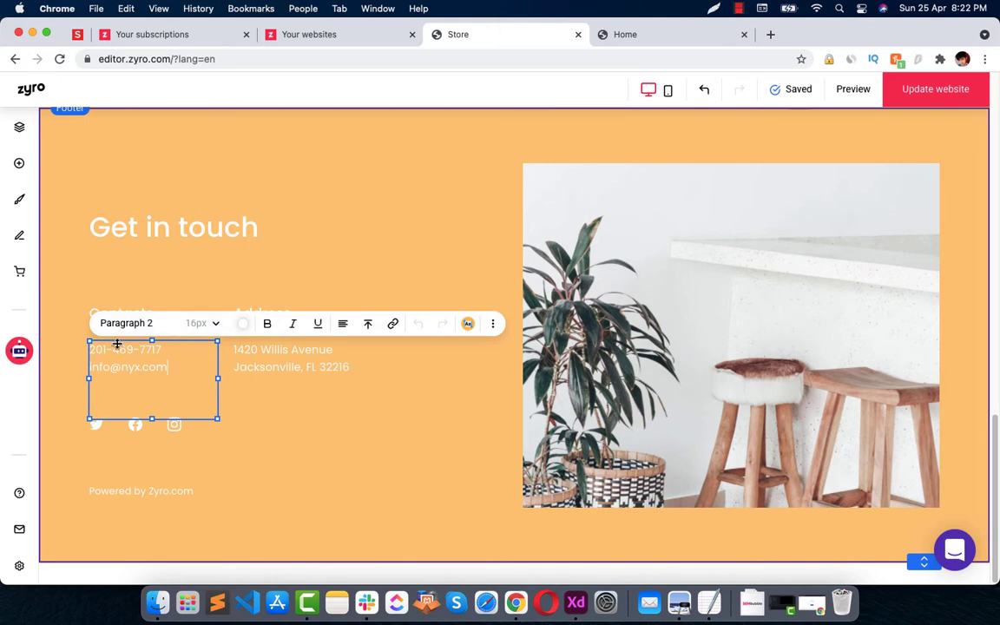
click(144, 325)
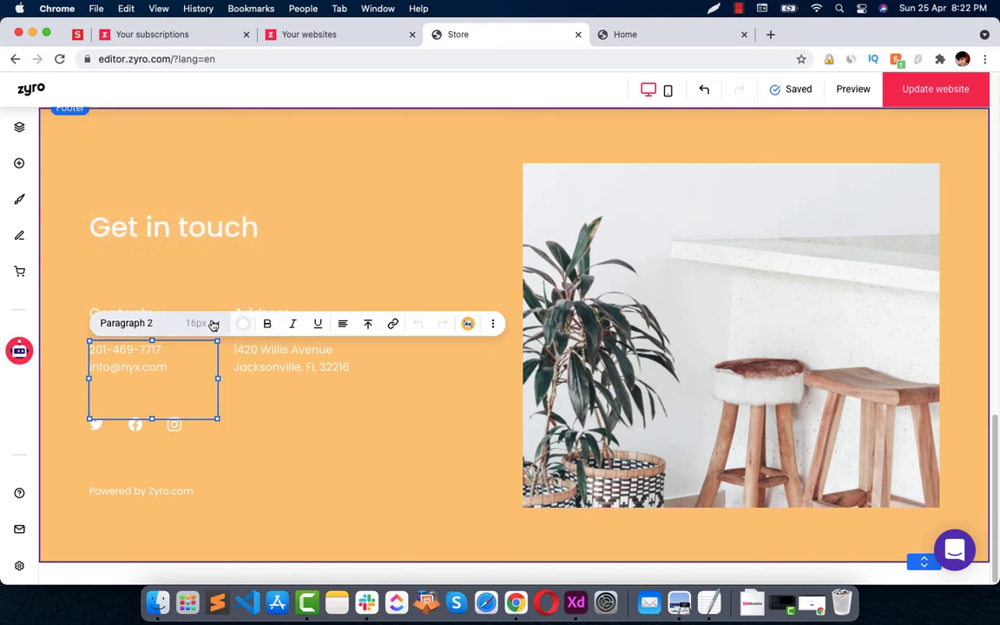
click(240, 325)
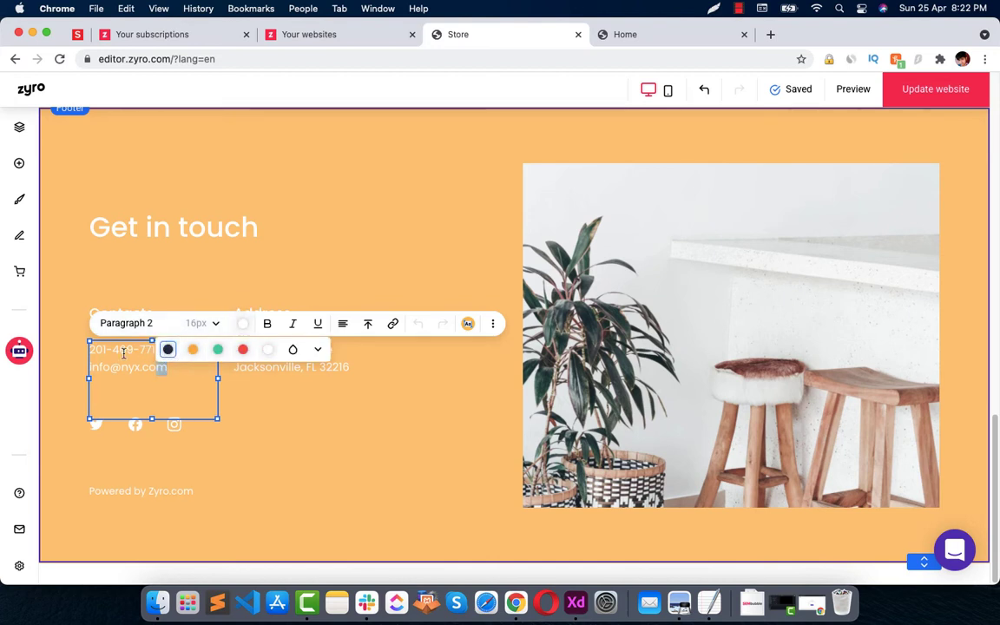
drag(123, 353, 91, 344)
click(242, 324)
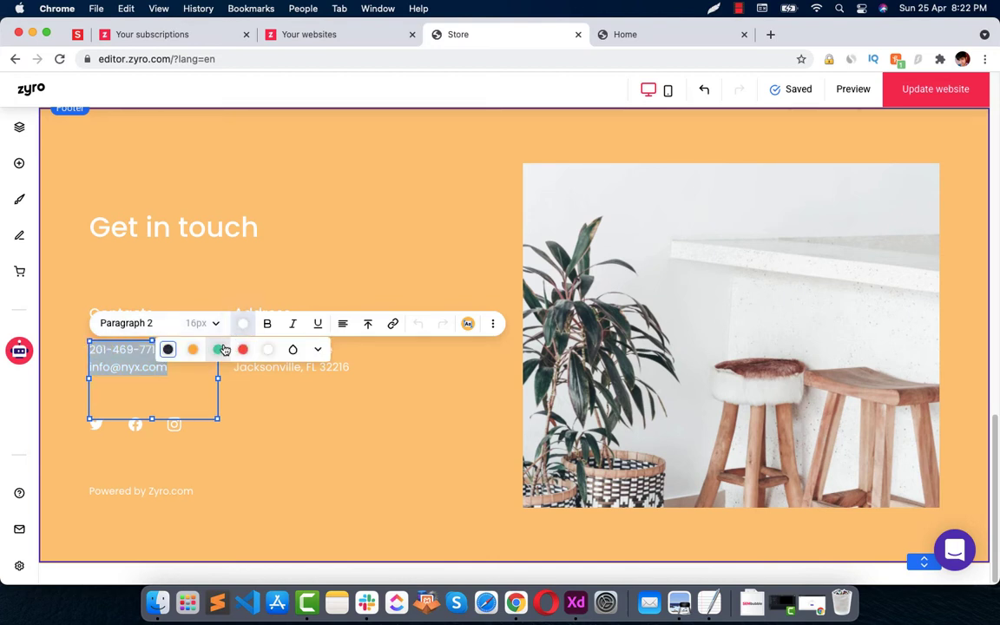
click(218, 349)
click(170, 350)
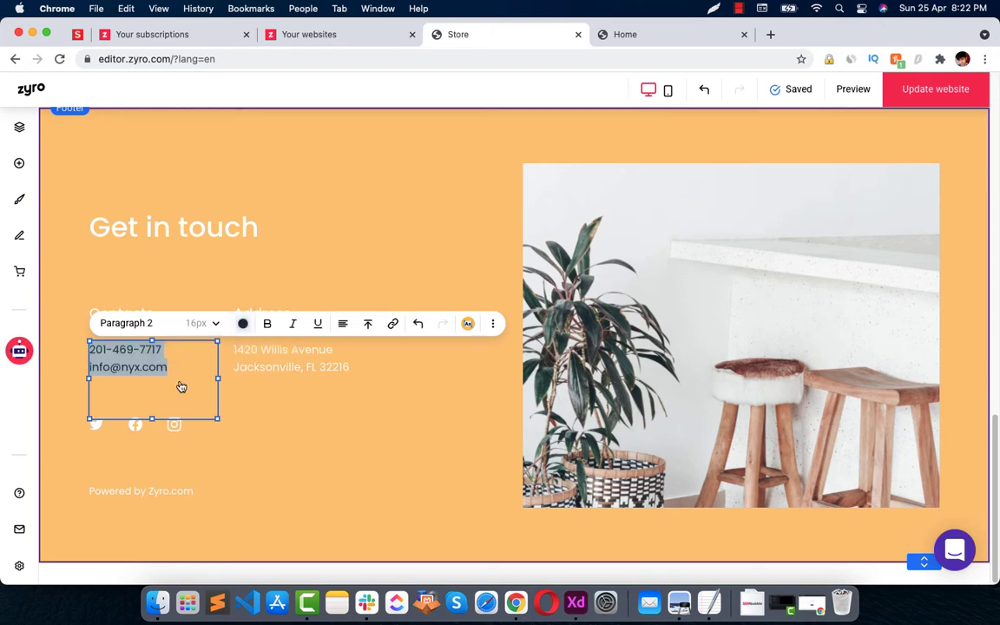
click(293, 324)
click(294, 325)
Step: Open the footer's "Powered by Zyro.com" text for editing and check the footer image's action and replacement settings
click(144, 500)
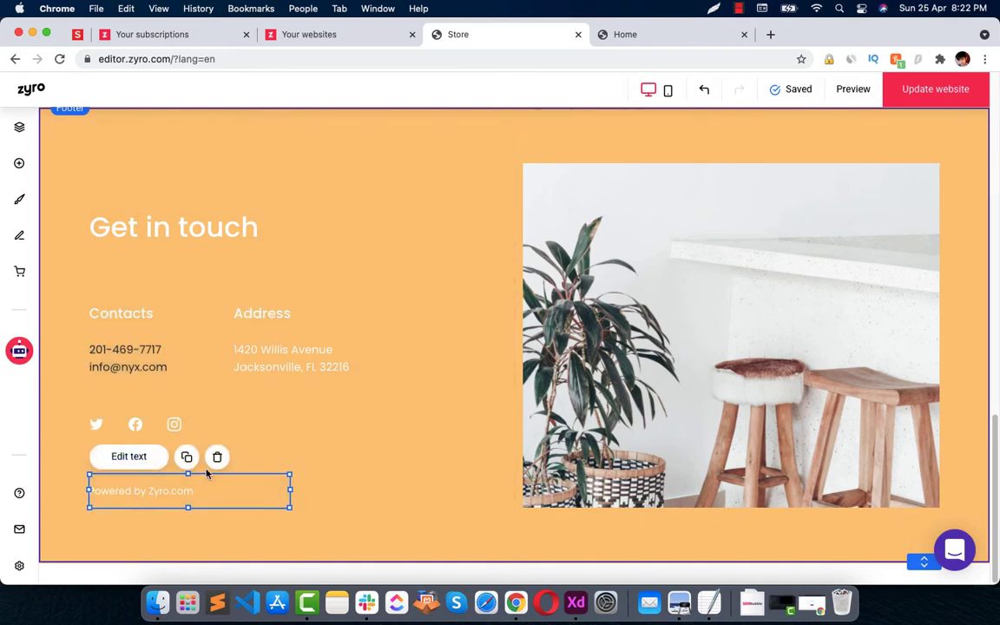
double_click(186, 489)
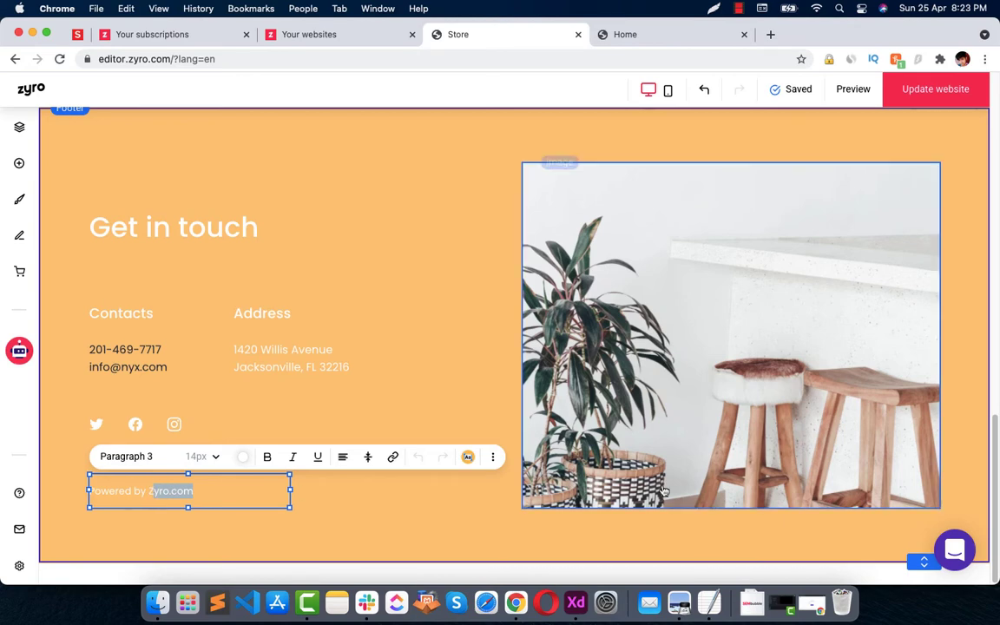
scroll(665, 438, up, 3)
click(665, 436)
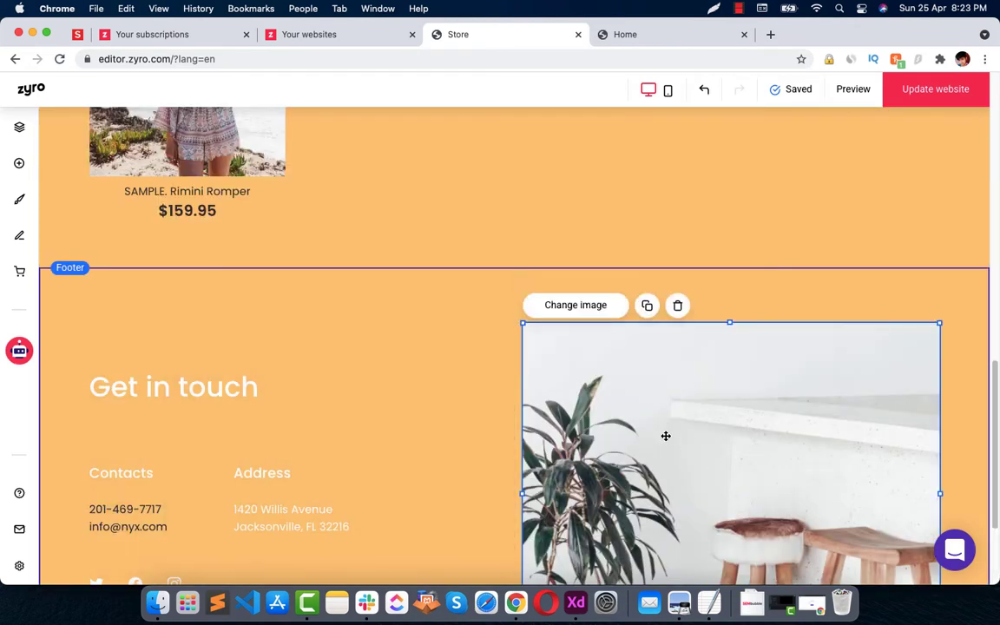
click(574, 310)
click(331, 284)
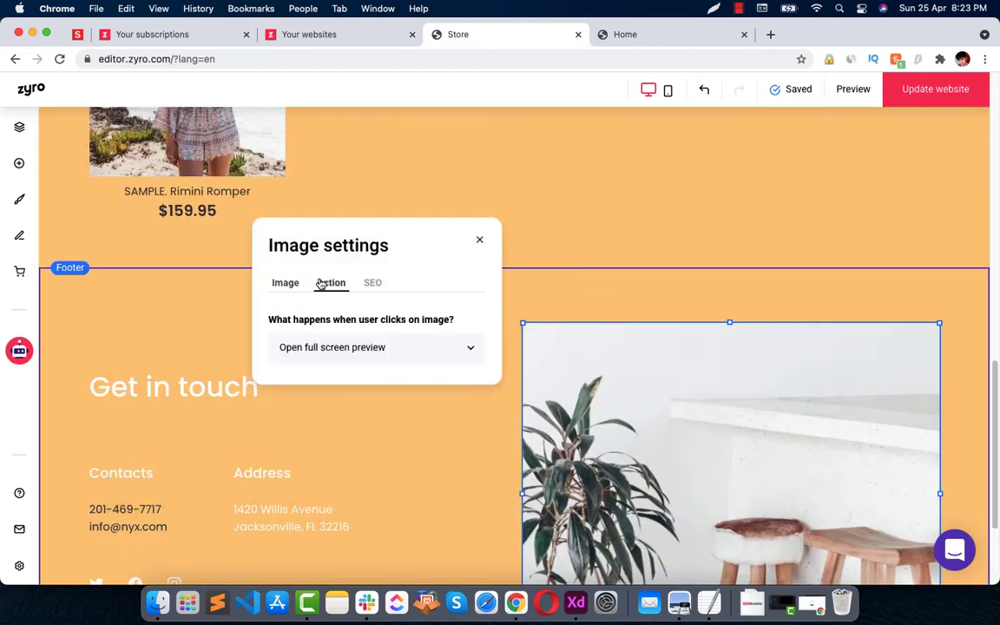
click(282, 284)
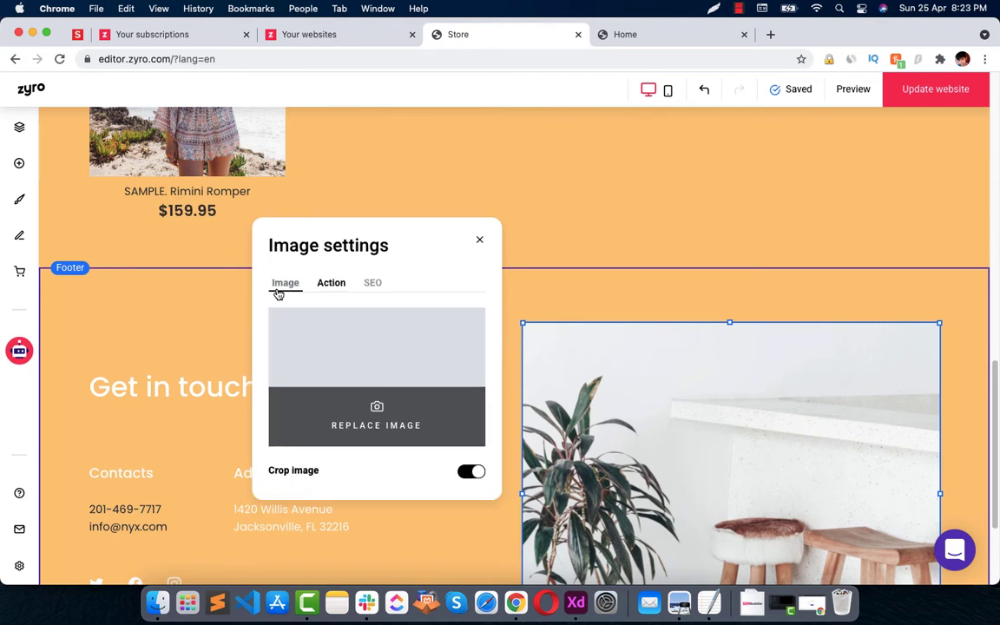
click(483, 238)
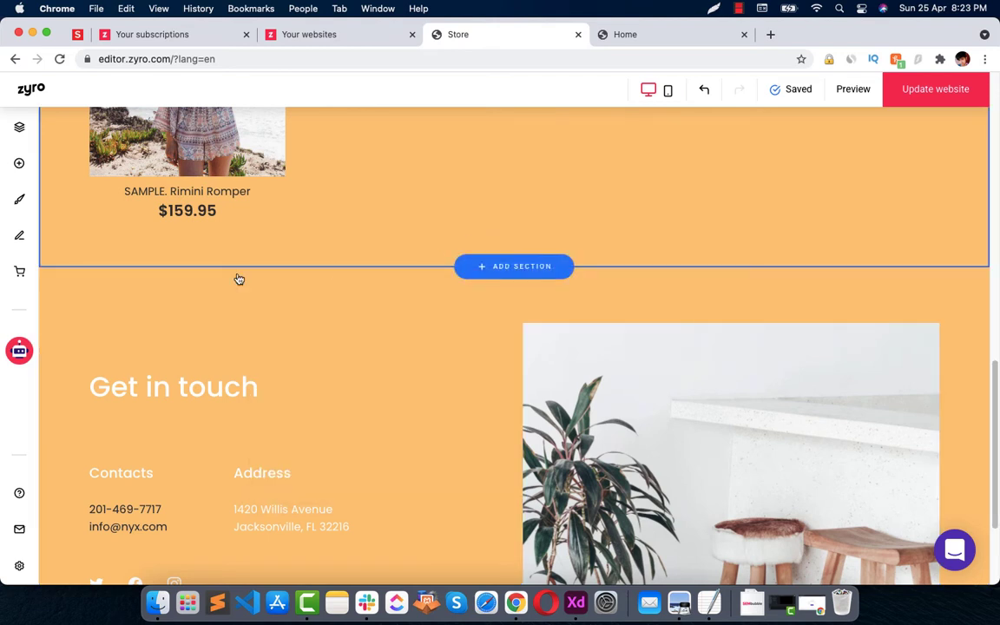
Step: Open the store manager from the online store options
click(19, 270)
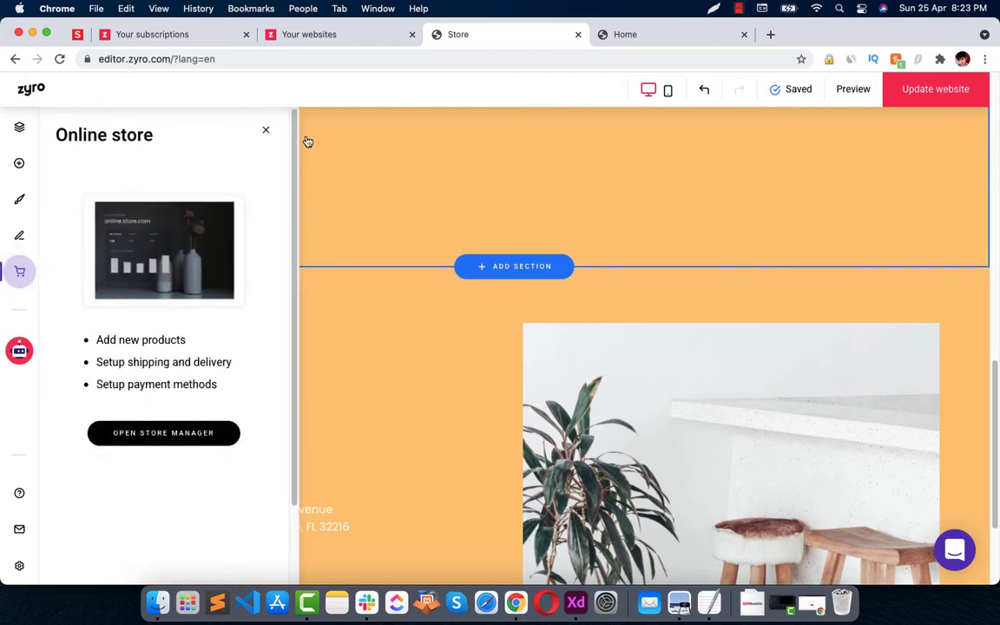
click(265, 128)
scroll(475, 259, up, 10)
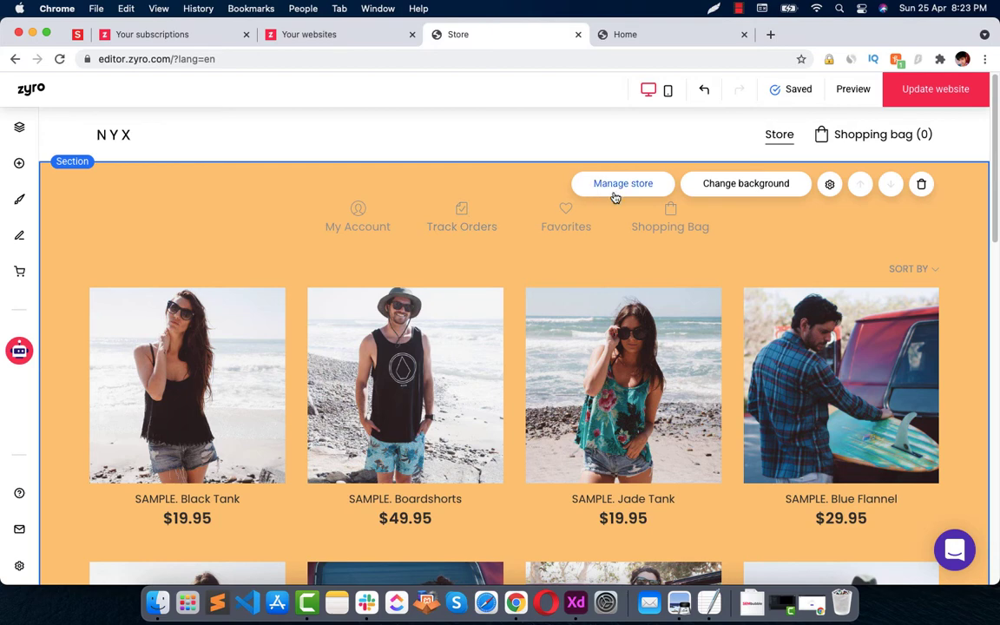
click(16, 272)
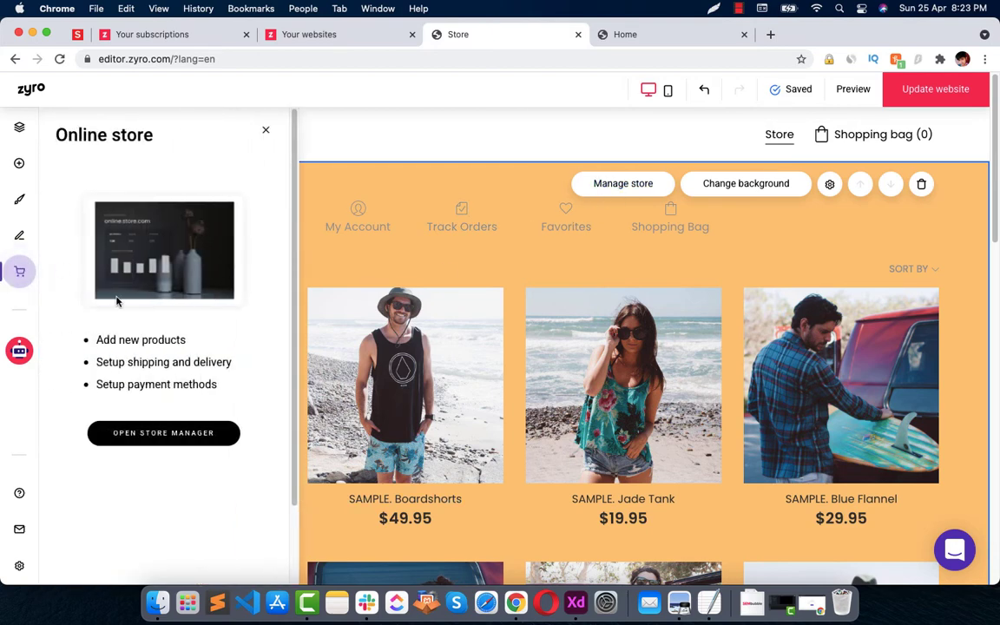
click(165, 441)
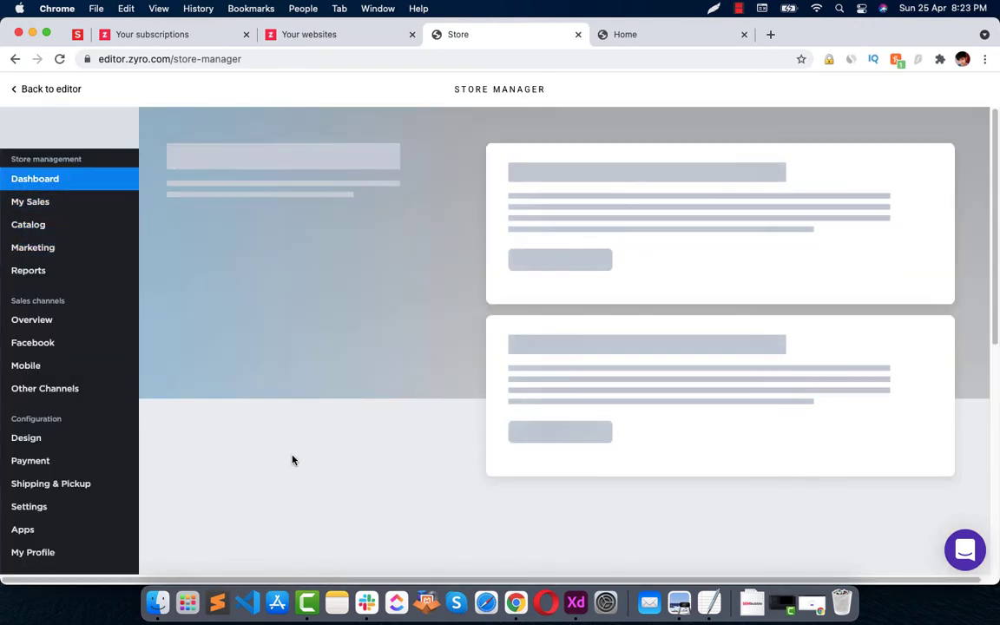
Step: Examine the store manager dashboard's to-do list for the first sale and its reports
scroll(292, 460, down, 1)
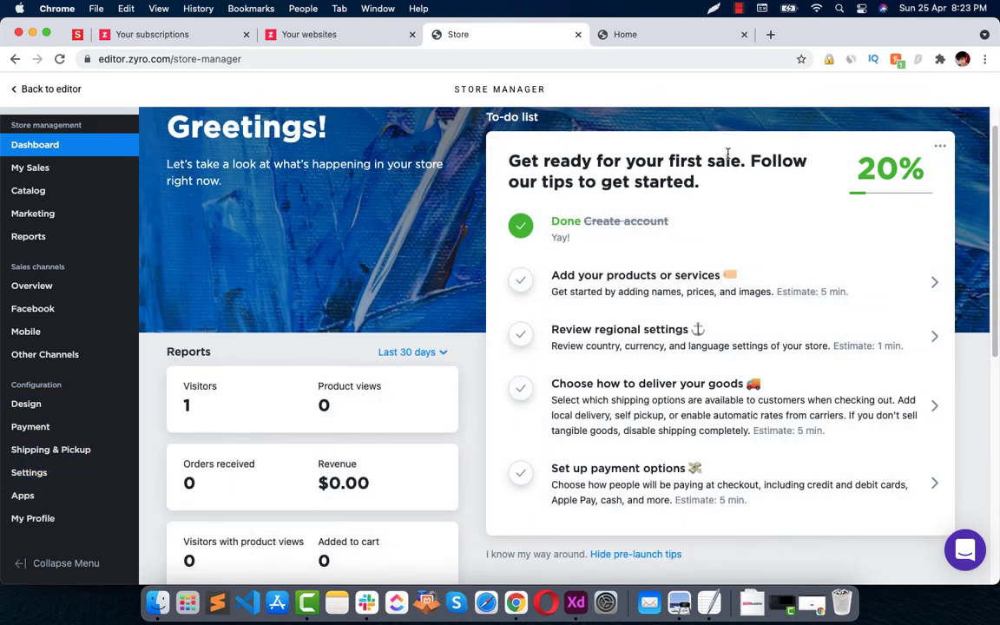
scroll(354, 279, up, 1)
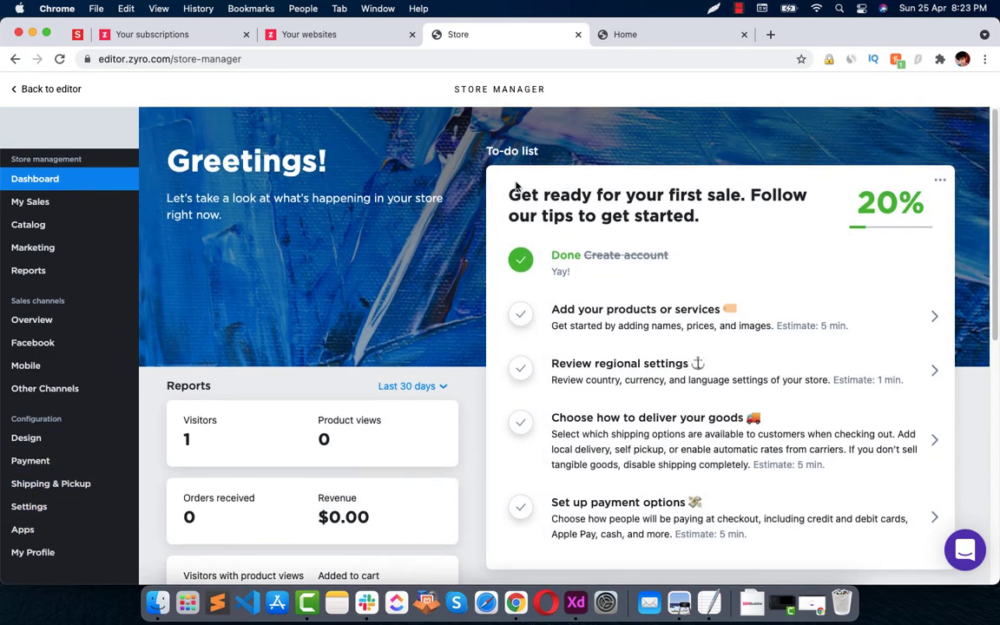
scroll(586, 280, down, 1)
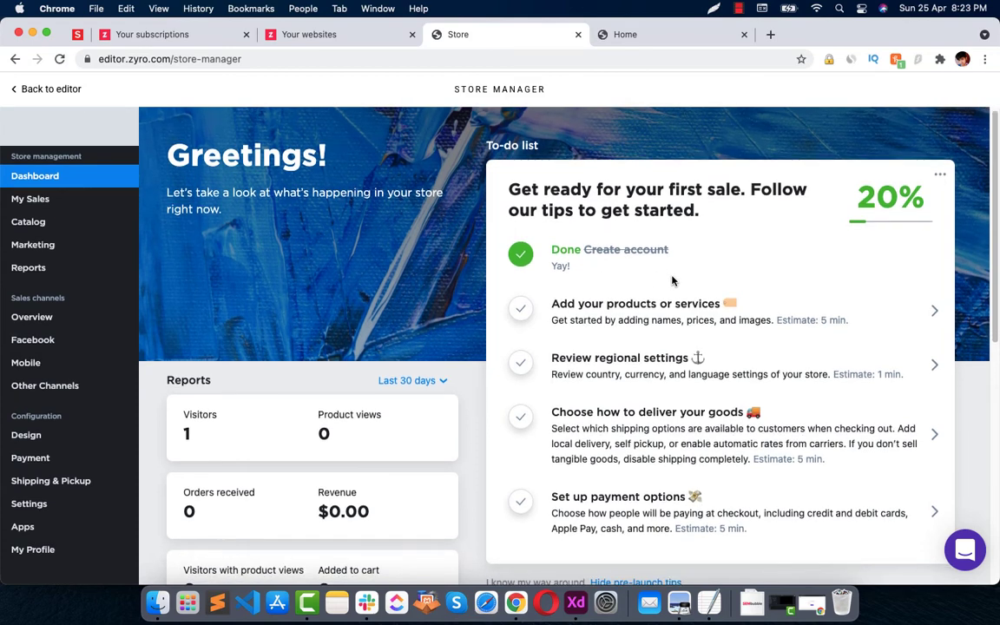
scroll(640, 245, down, 1)
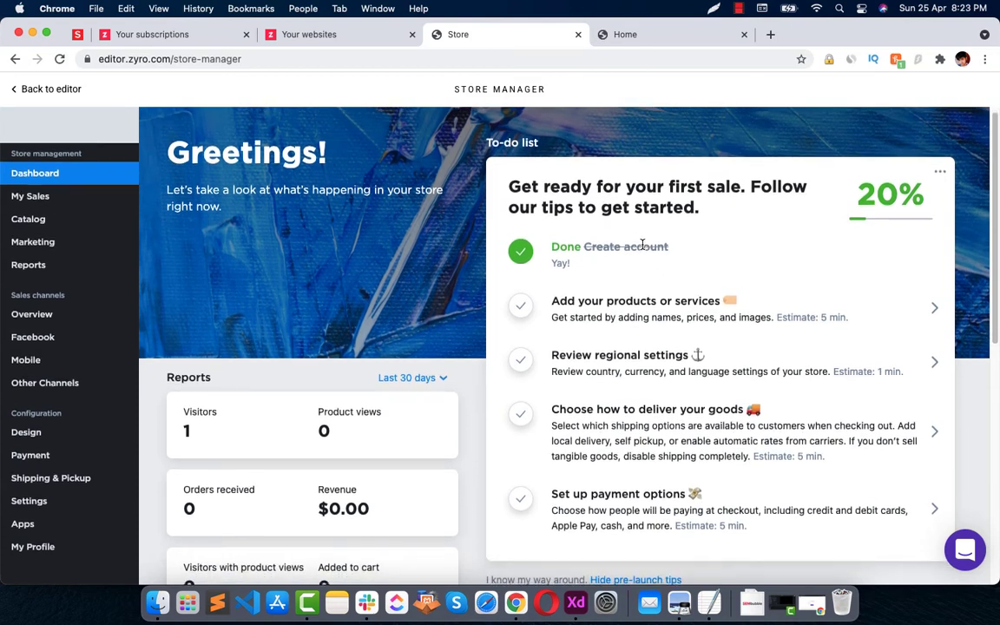
scroll(616, 251, down, 3)
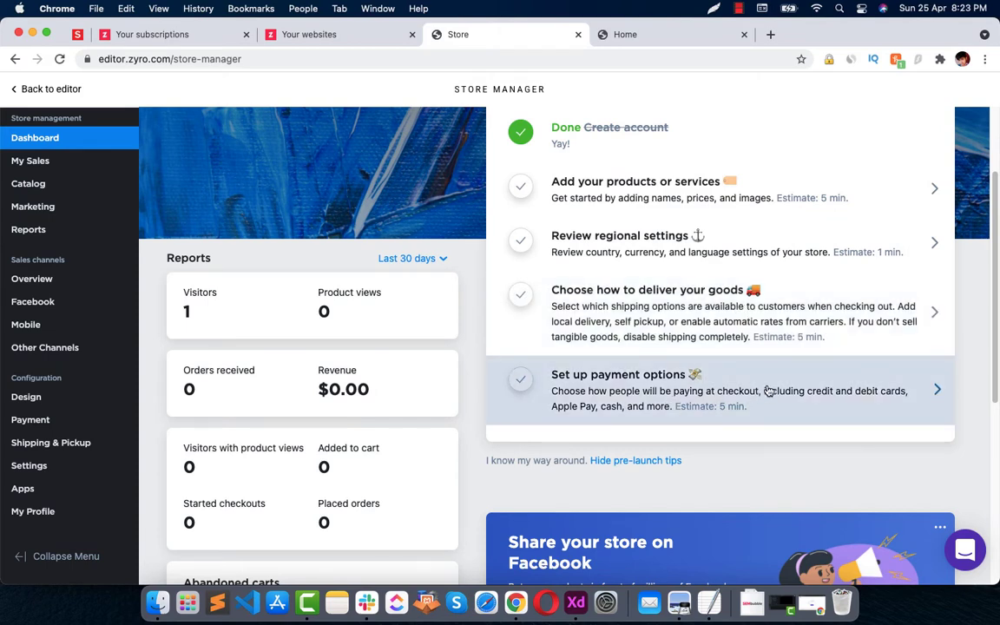
scroll(825, 333, up, 1)
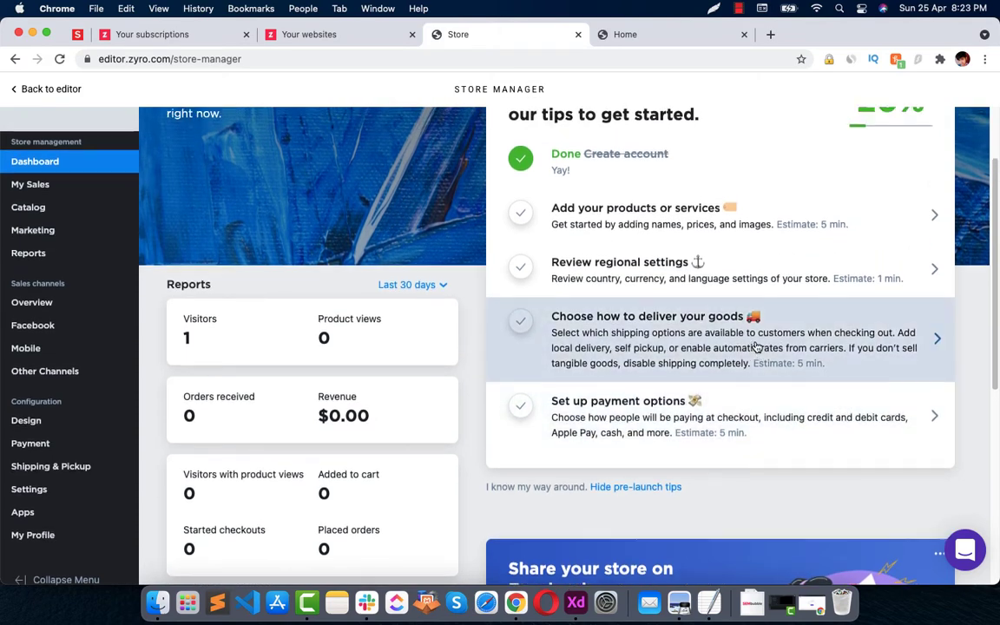
scroll(753, 346, up, 1)
scroll(990, 224, up, 4)
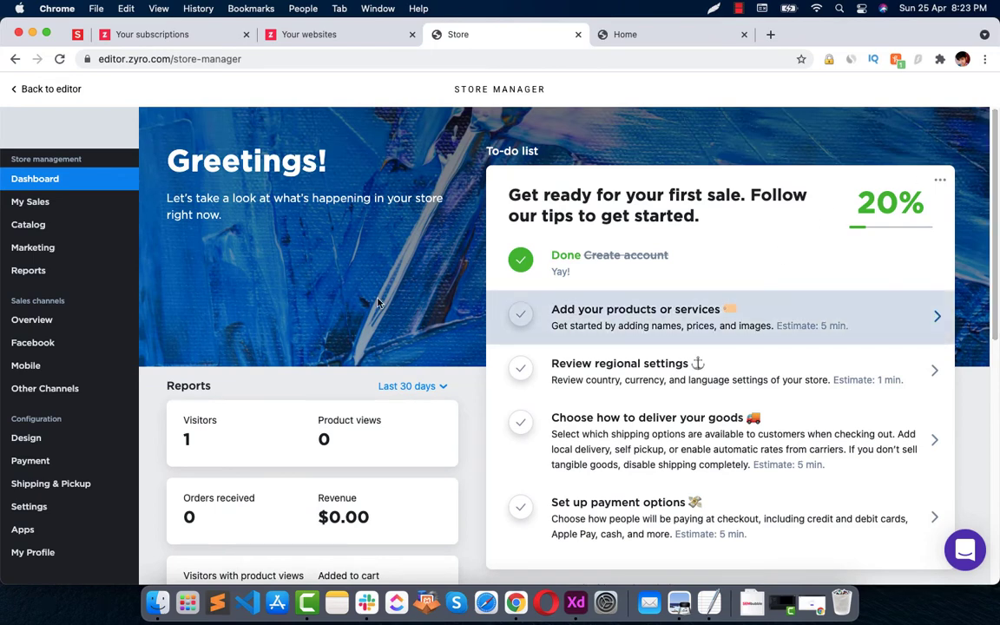
Step: Open the Orders page of My Sales in the store manager
mouse_move(32, 206)
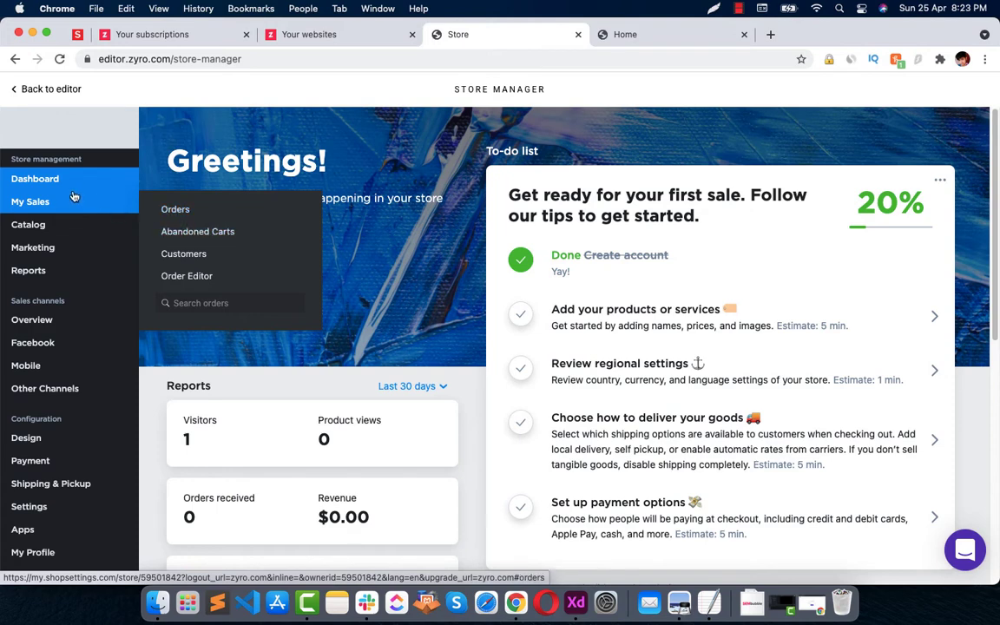
click(73, 202)
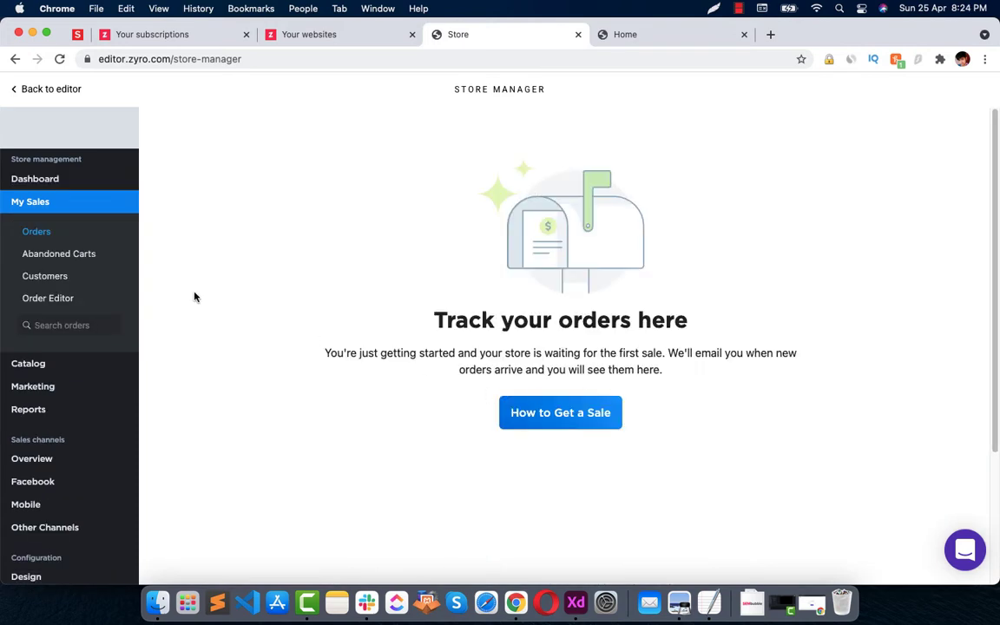
Step: Look through the store manager's abandoned carts, catalog products, and reports and analytics pages
click(98, 261)
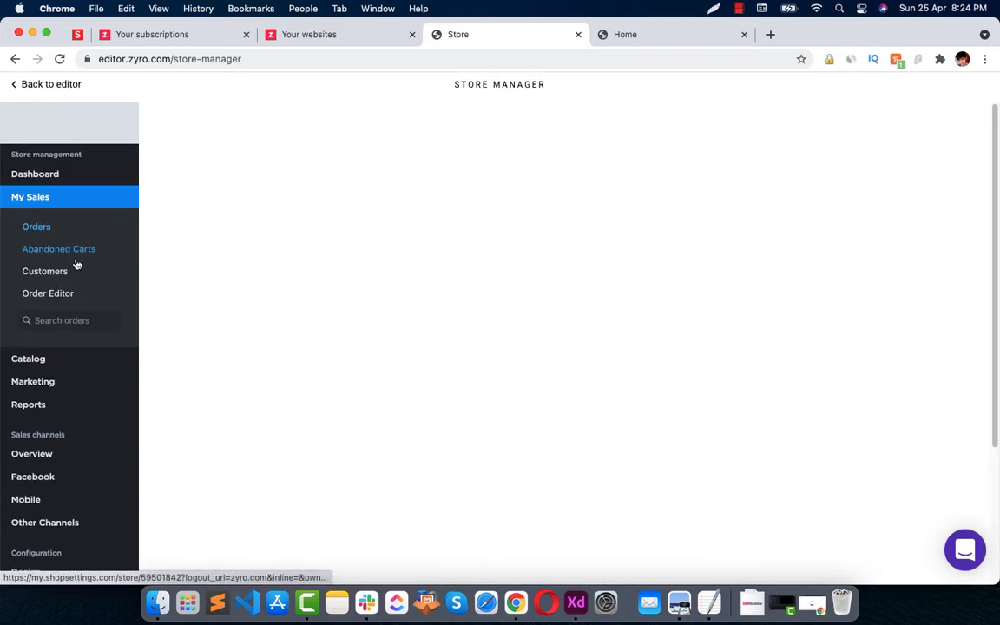
click(50, 359)
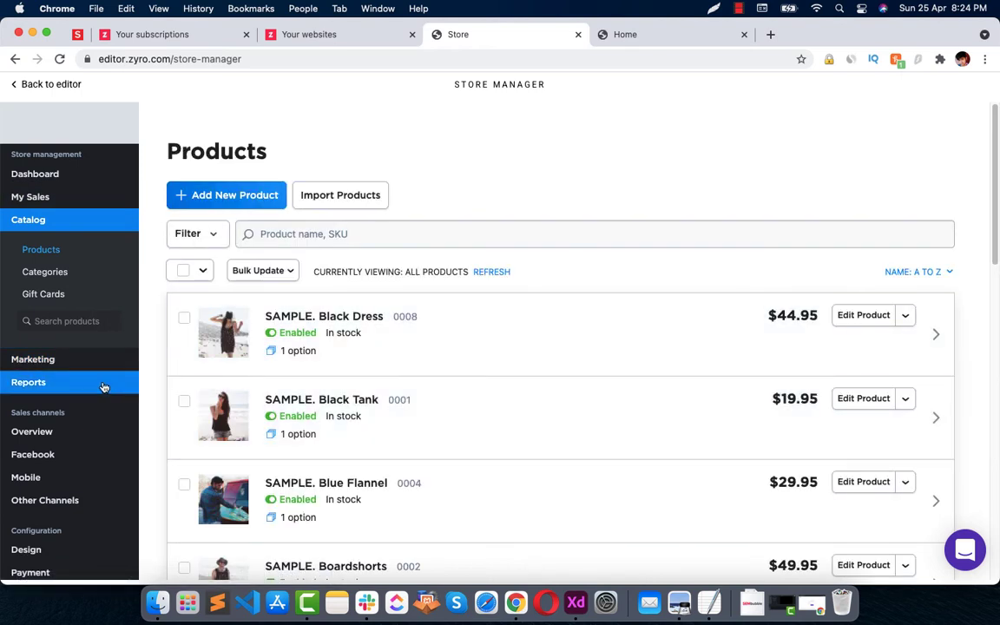
click(101, 383)
scroll(285, 314, down, 2)
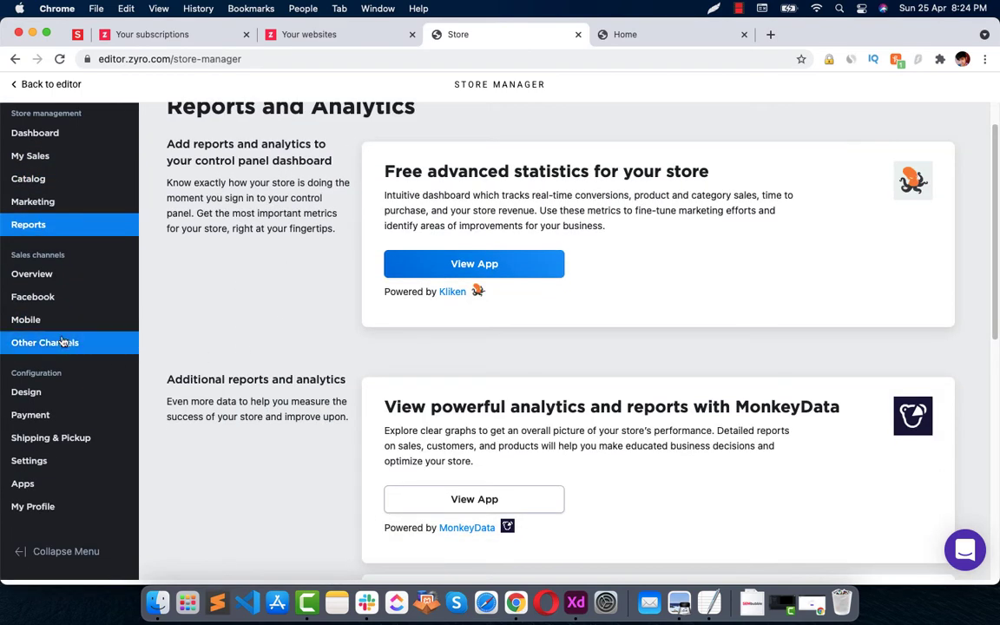
Step: Examine the sales channels overview, covering Facebook, Instagram, mobile apps and online marketplaces
click(39, 272)
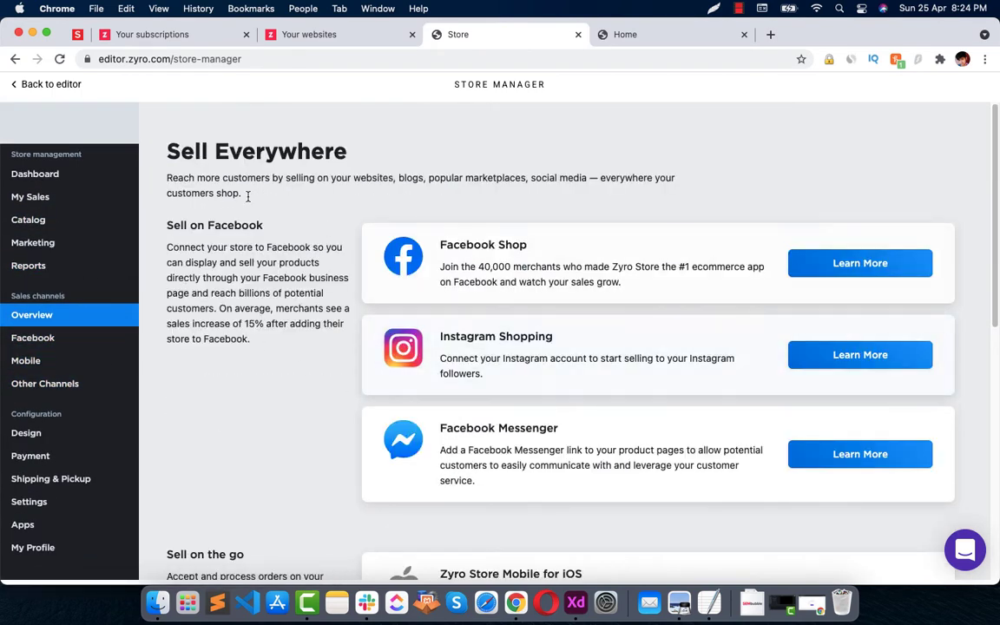
scroll(605, 384, down, 1)
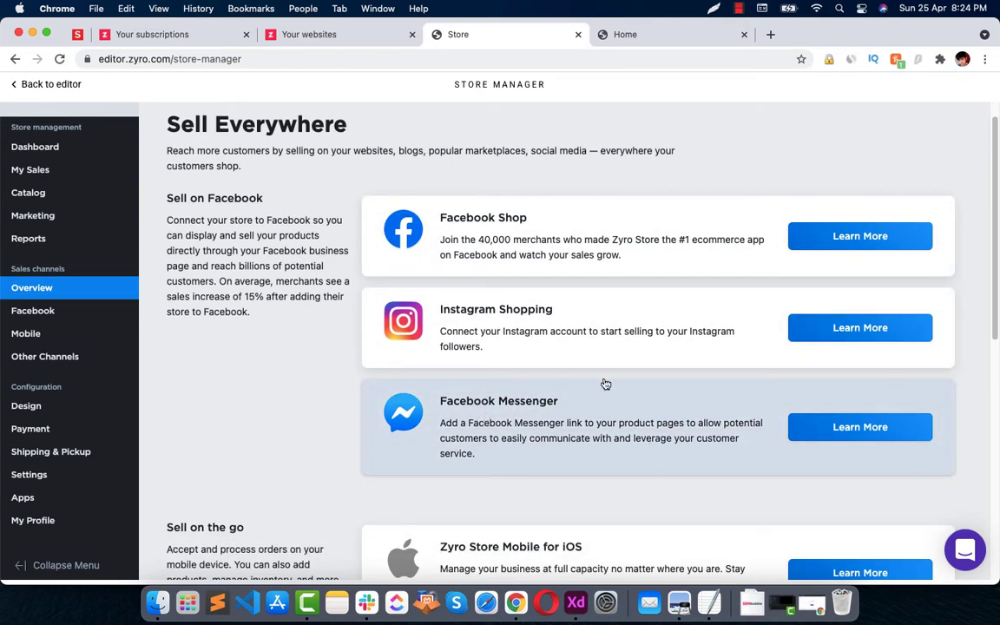
scroll(357, 300, down, 5)
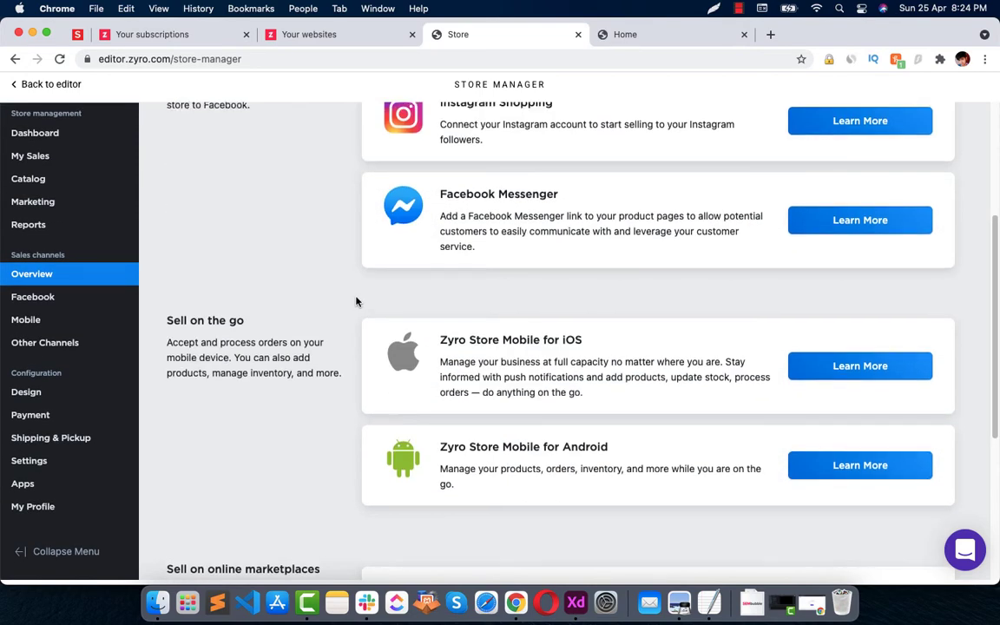
scroll(356, 301, down, 4)
Step: View the Facebook sales channel page and the store's design settings for product image size
click(93, 307)
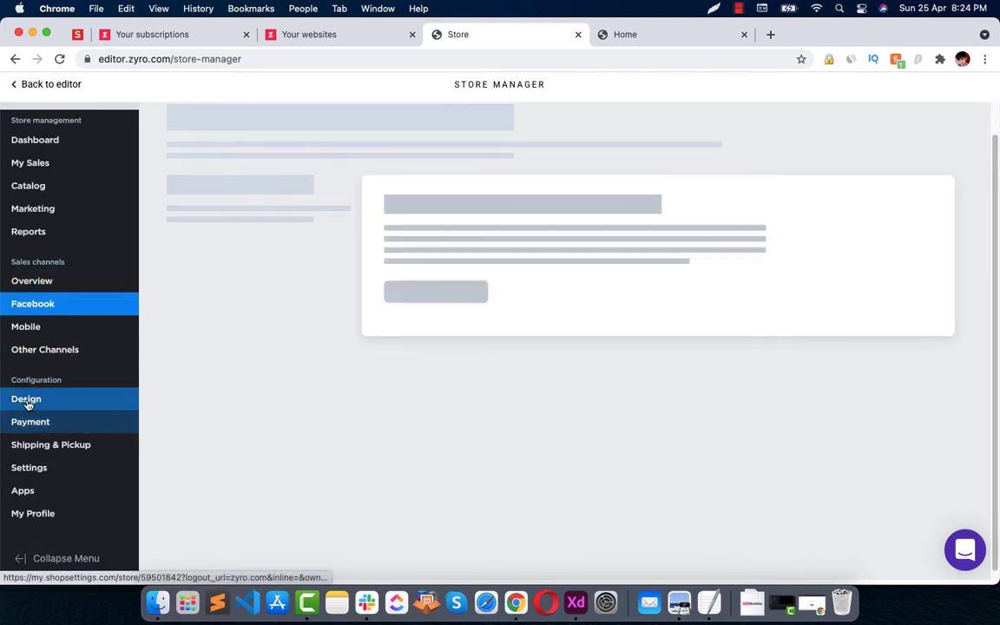
click(26, 398)
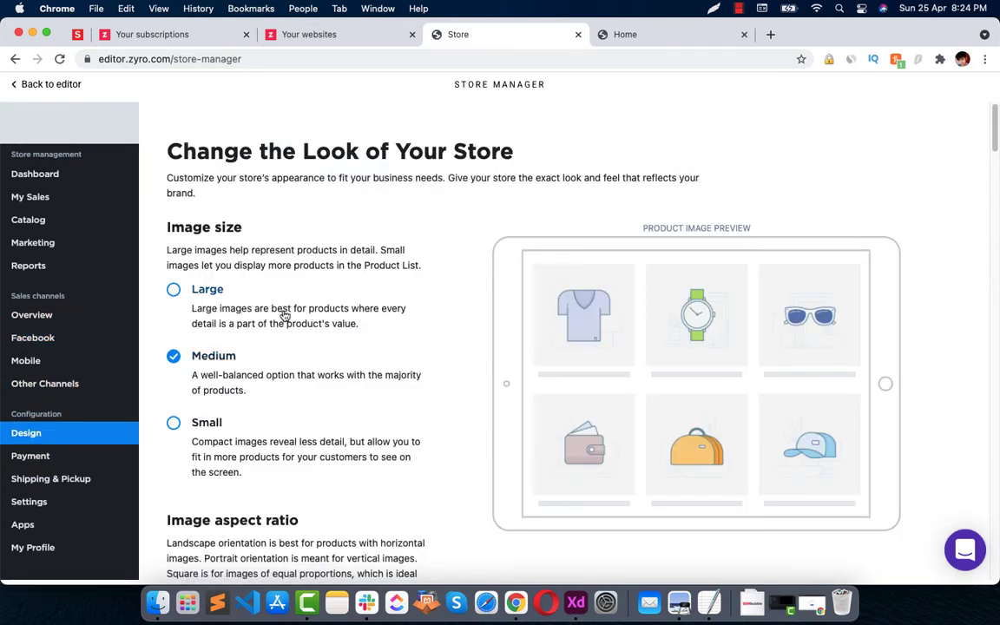
scroll(104, 407, down, 1)
Step: Review the store's payment methods and open the "Pay by cash" method for editing to examine its checkout name and instructions
click(89, 424)
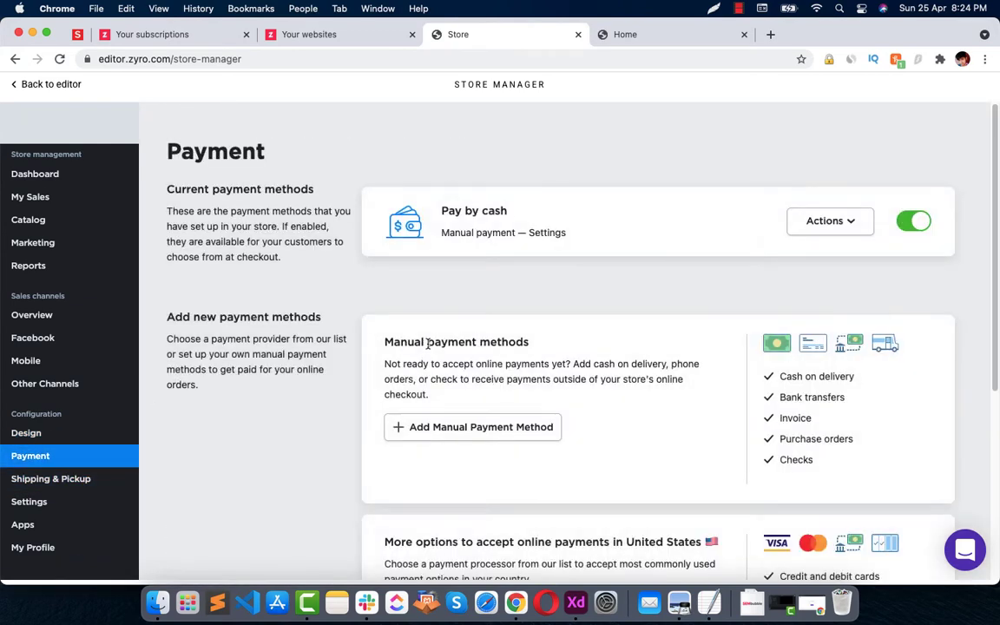
click(824, 220)
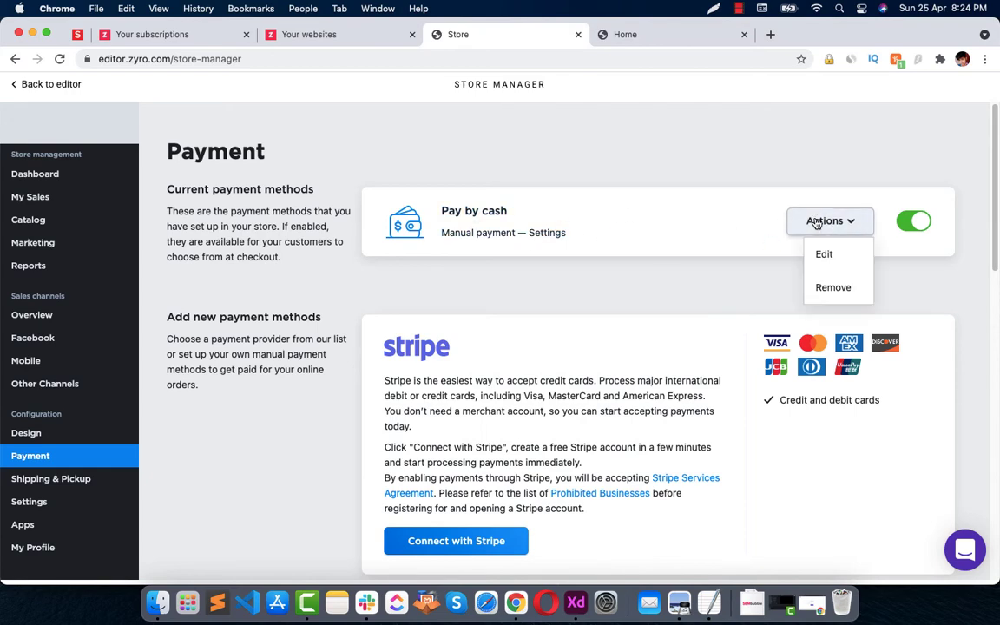
click(823, 253)
scroll(642, 308, down, 3)
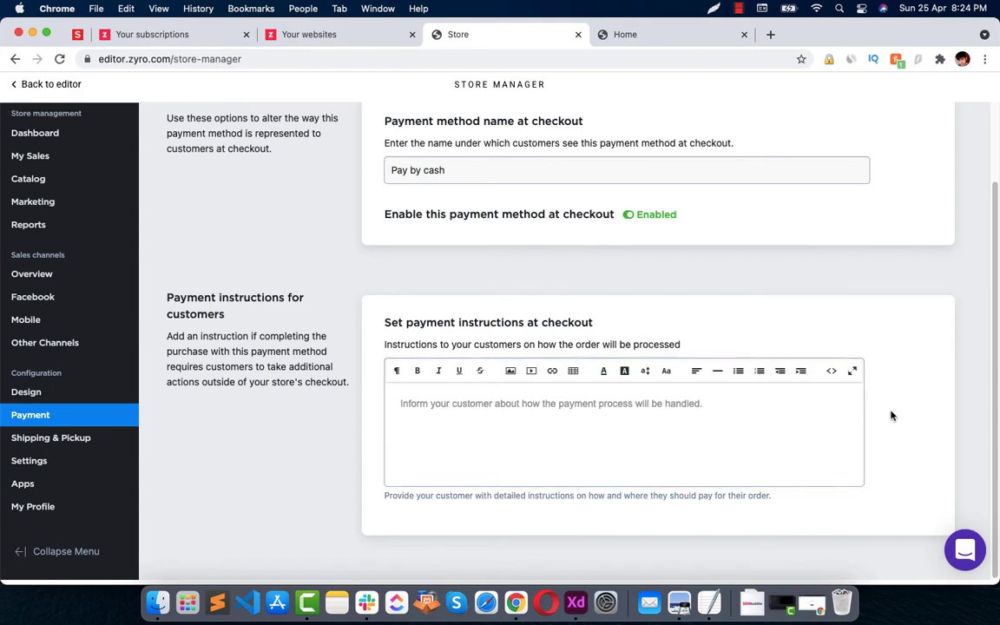
scroll(890, 413, up, 1)
Step: Review the shipping, delivery and pickup options, and open the handling fee form and cancel it
click(50, 469)
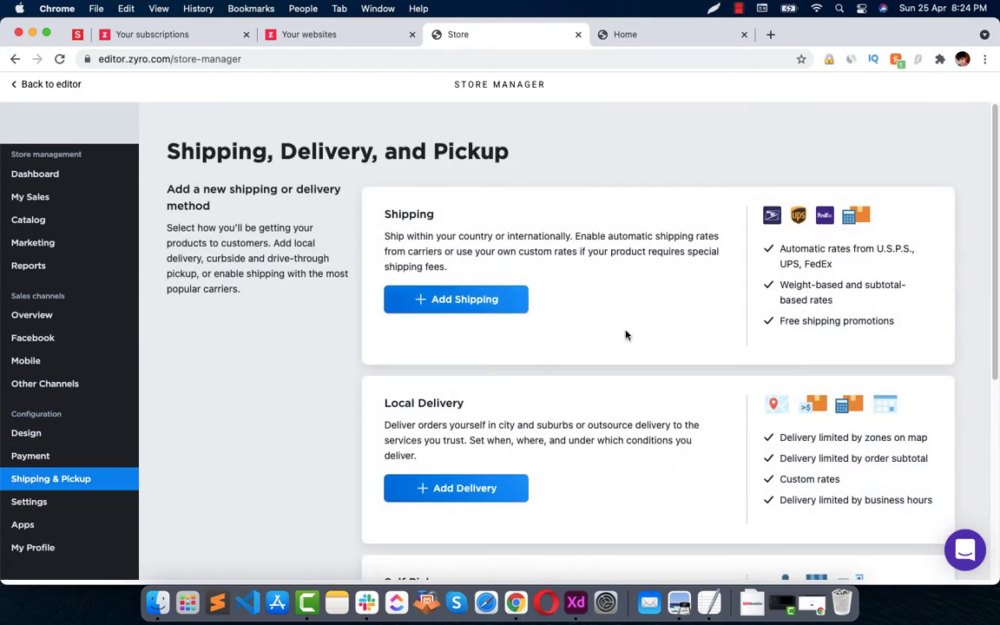
scroll(625, 336, down, 4)
scroll(451, 365, down, 3)
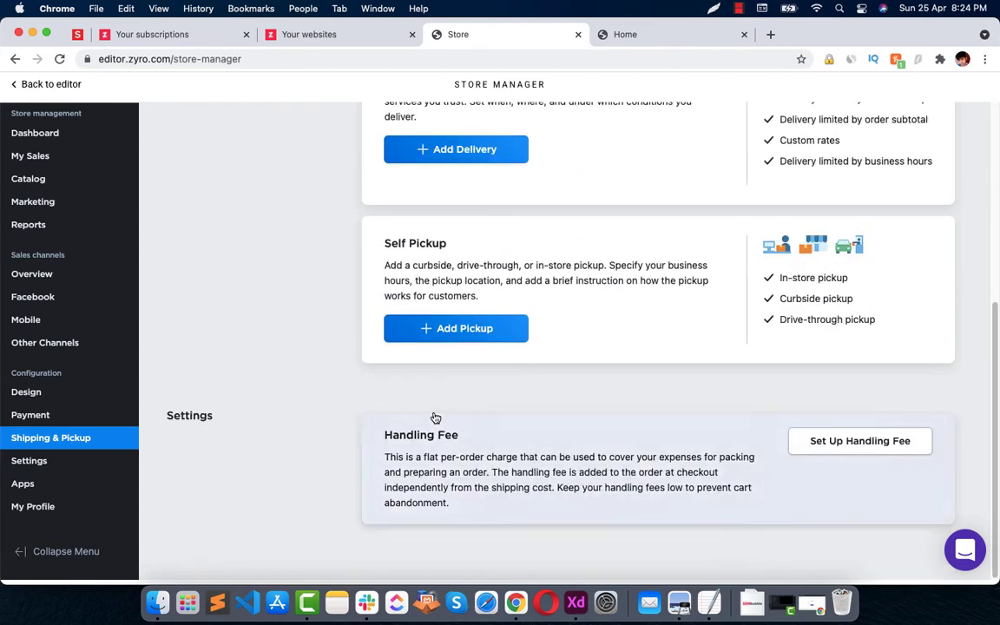
mouse_move(42, 468)
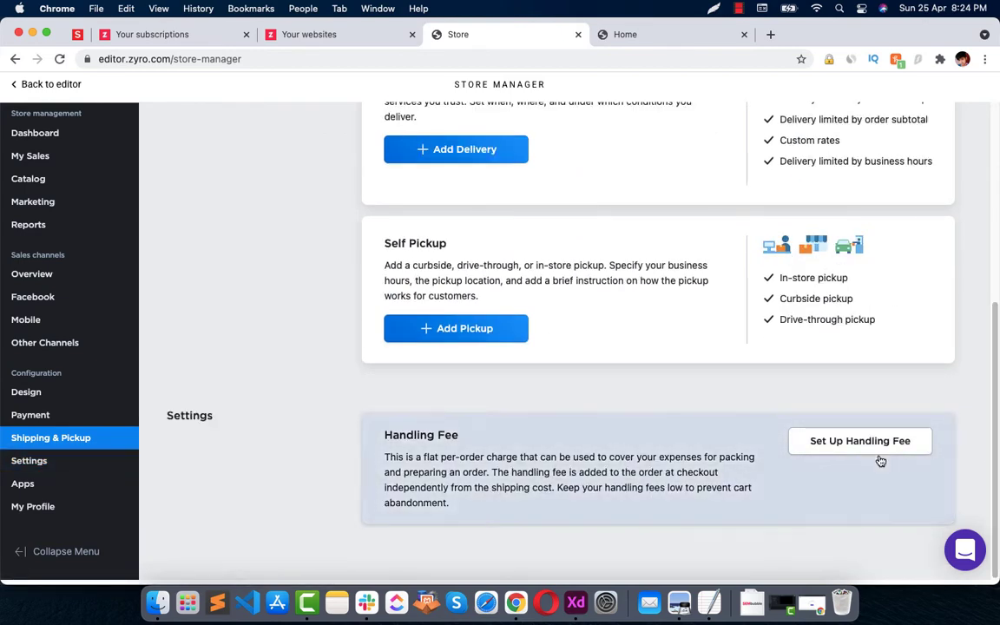
click(875, 447)
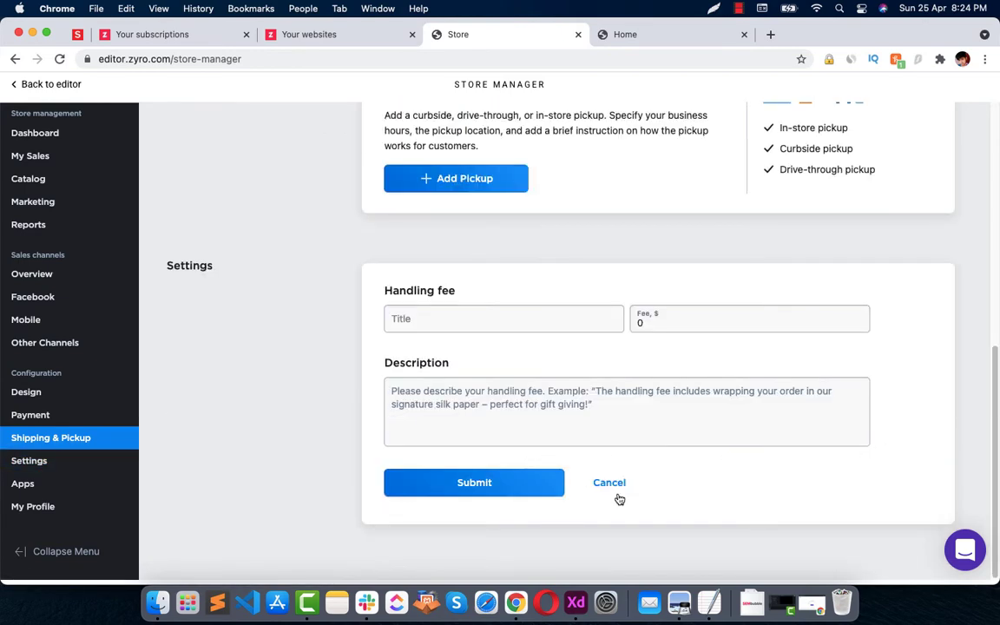
click(611, 486)
Step: Examine the store profile in the general settings and the regional settings for currency, weight and size, language, and date and time
click(35, 460)
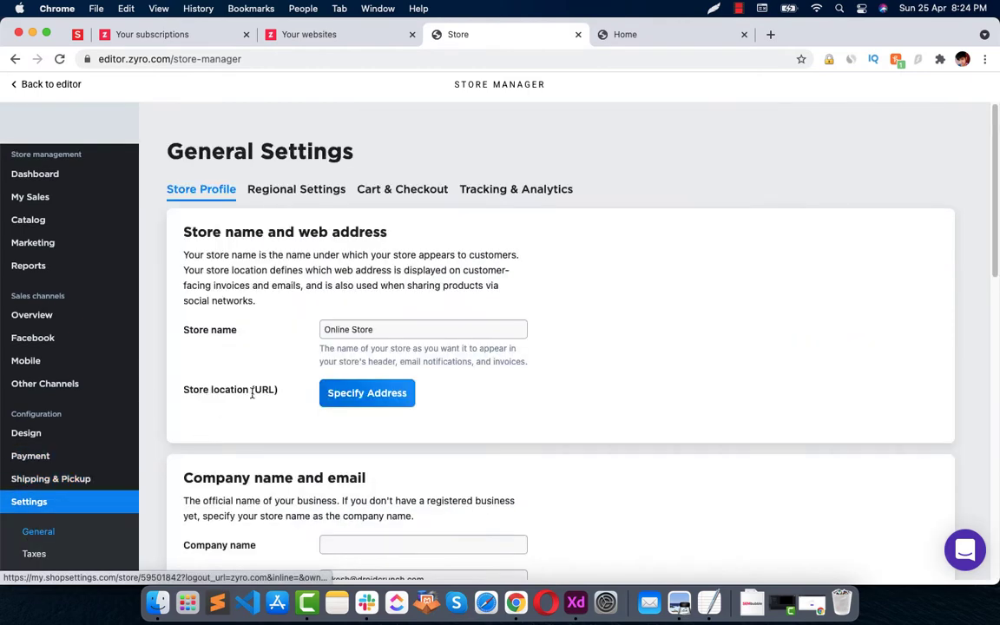
scroll(419, 390, down, 1)
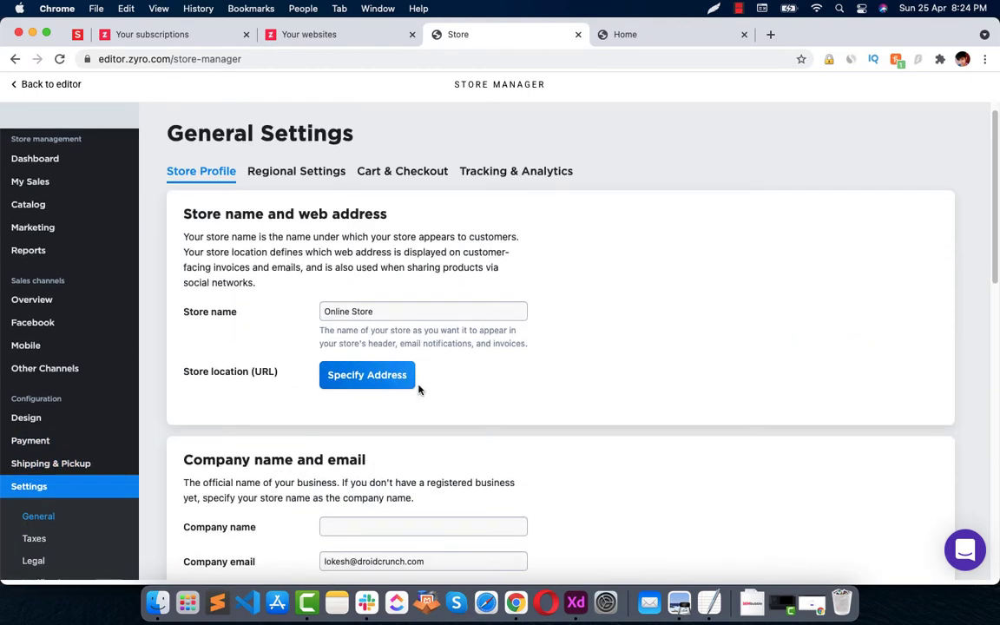
click(295, 170)
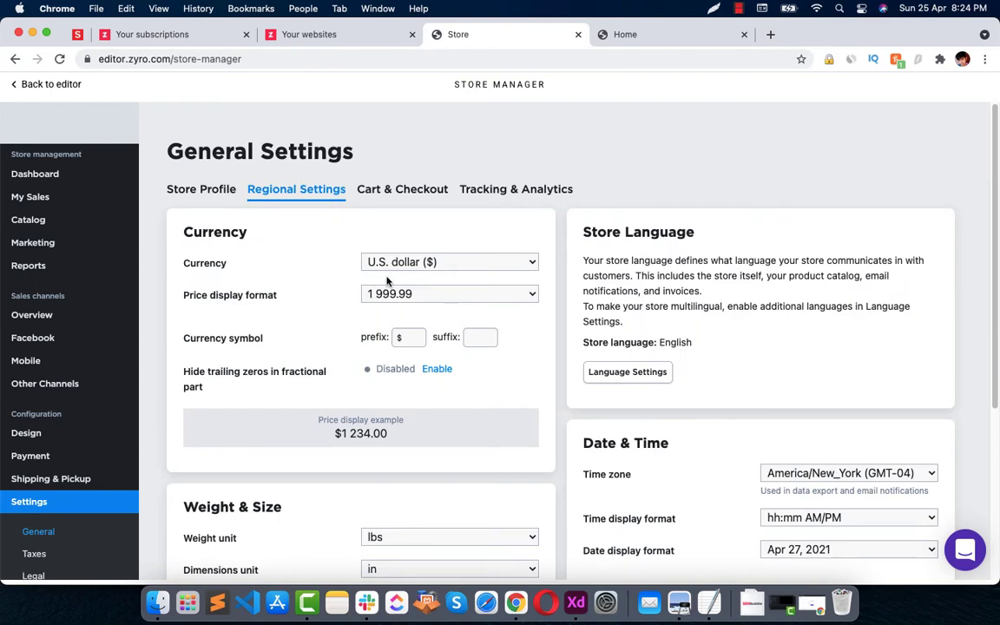
click(460, 262)
click(351, 290)
scroll(495, 262, down, 5)
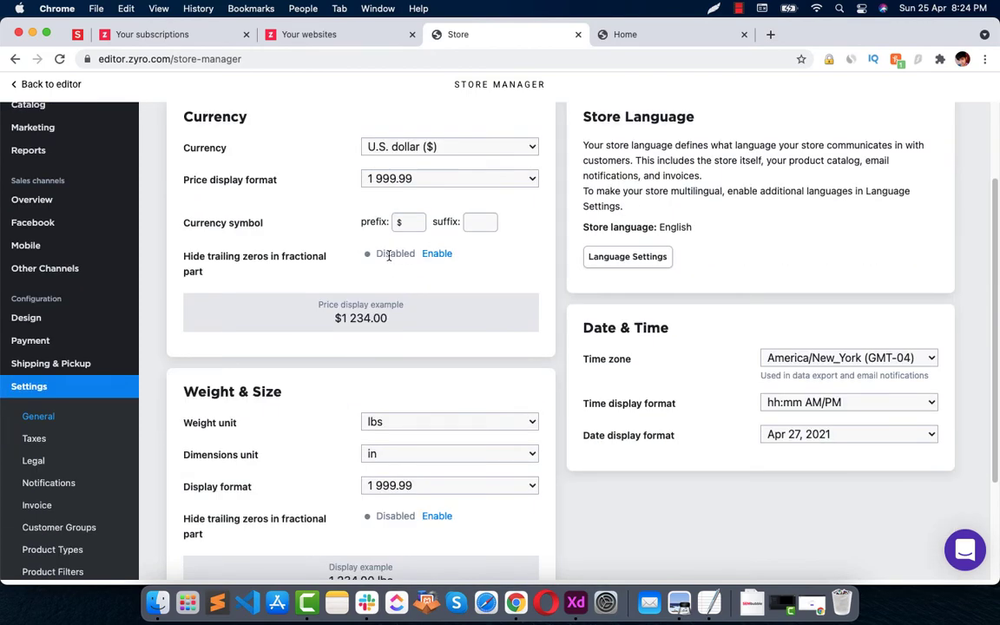
scroll(364, 407, down, 2)
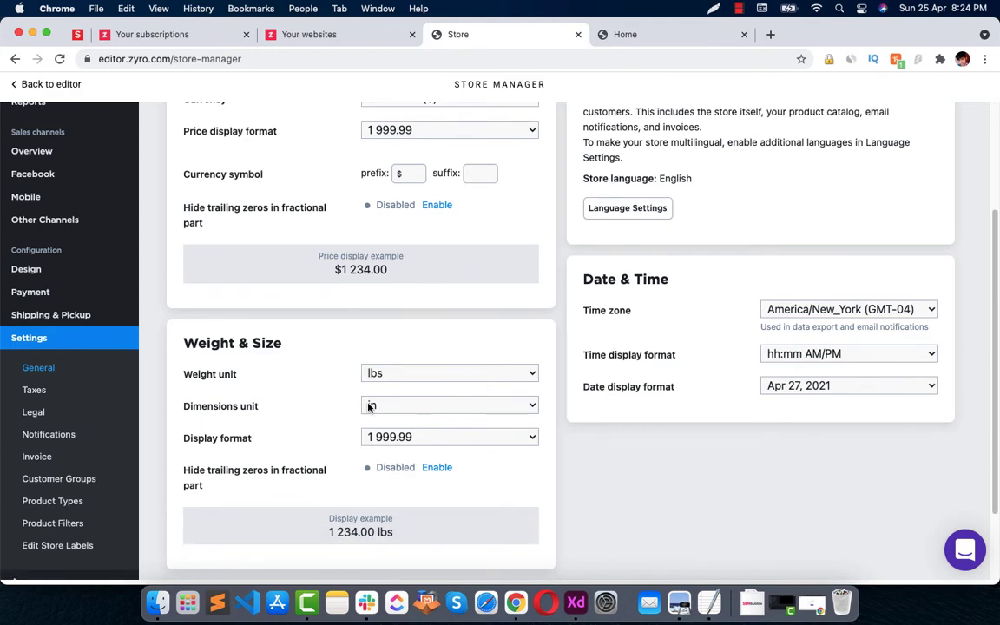
scroll(823, 297, up, 7)
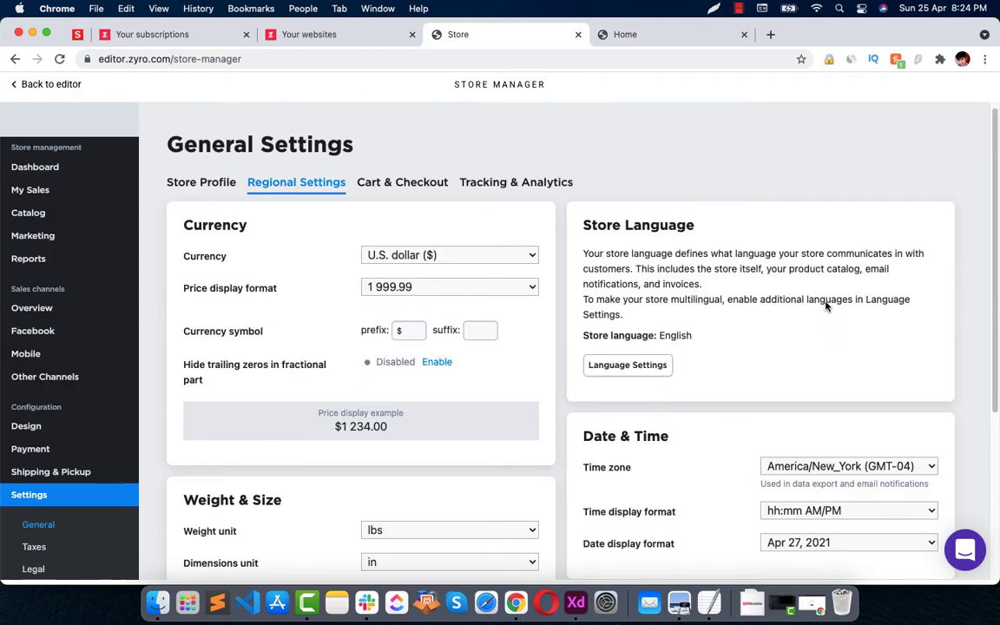
Step: Examine the Cart & Checkout settings, including the catalog, checkout and "Compare to" price options
click(392, 183)
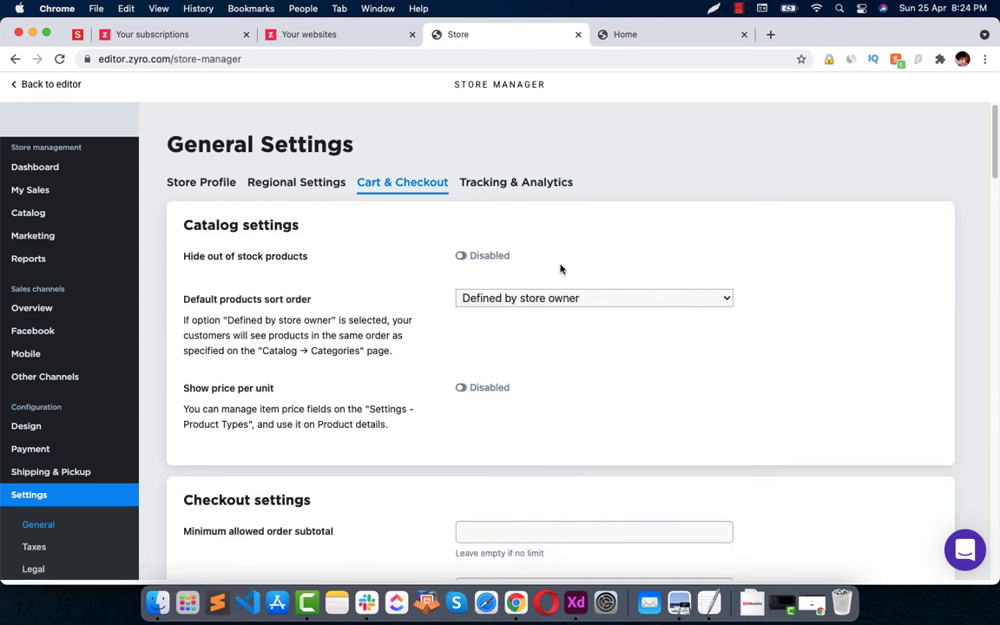
scroll(560, 269, down, 3)
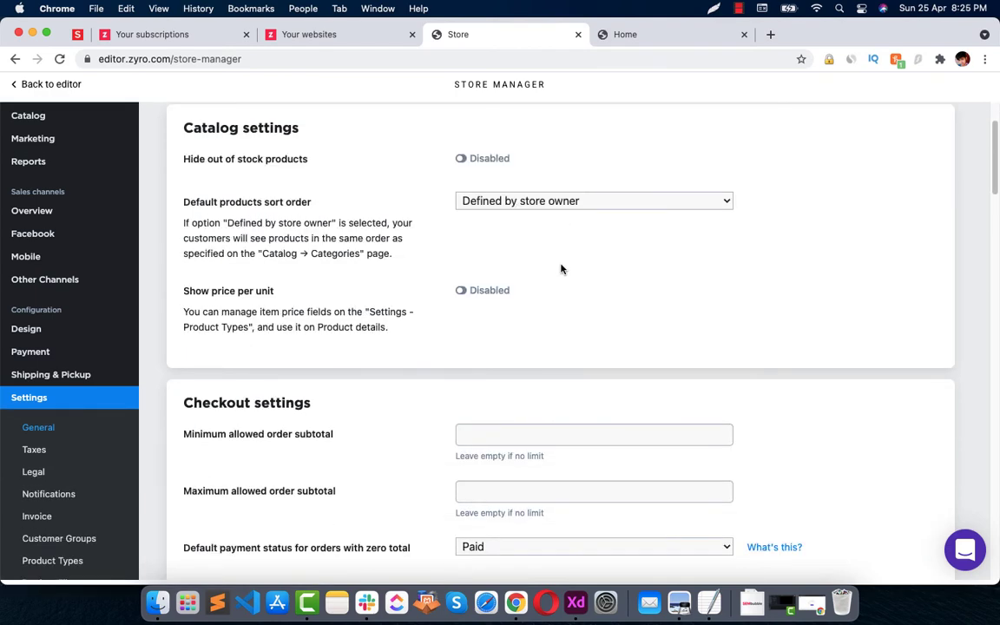
scroll(435, 262, up, 1)
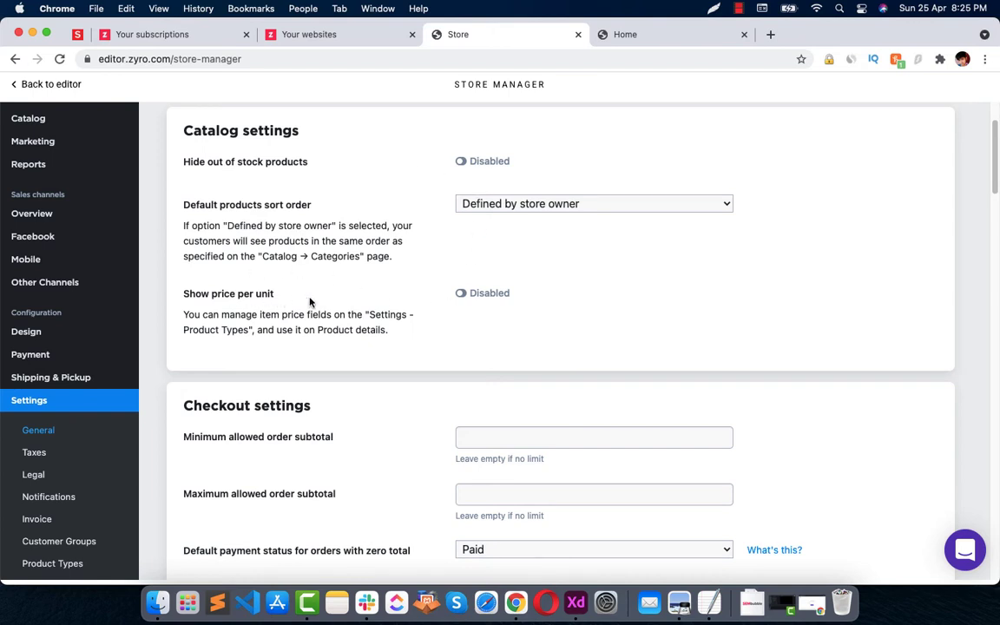
scroll(480, 300, down, 10)
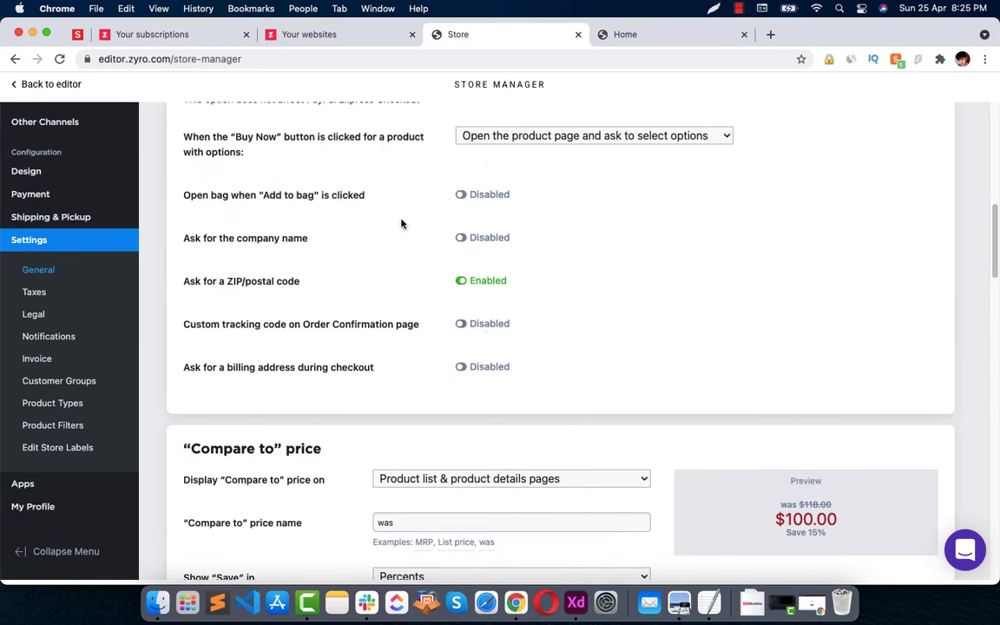
scroll(270, 213, down, 5)
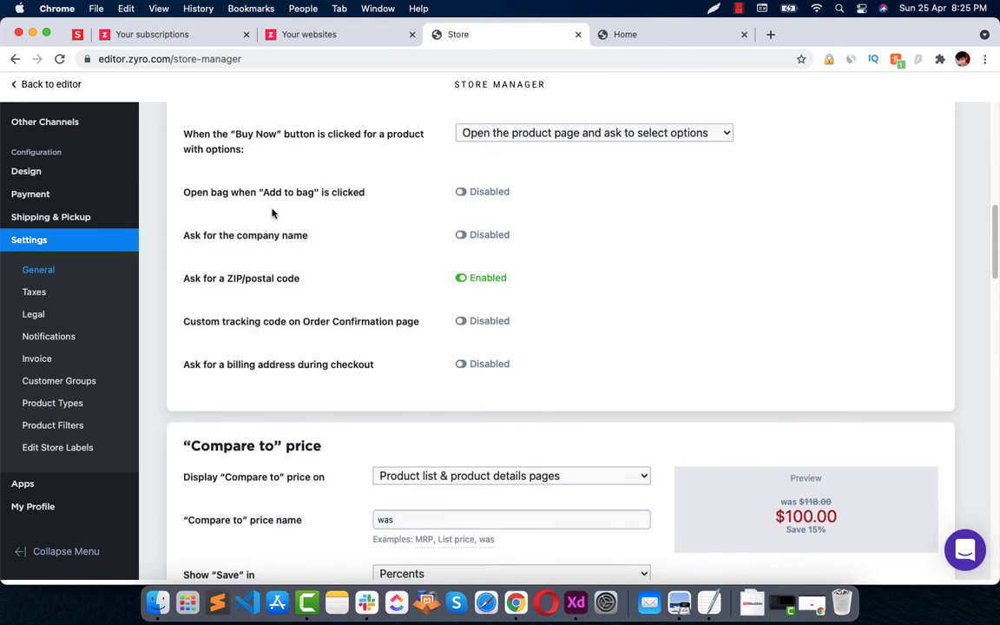
scroll(272, 212, up, 10)
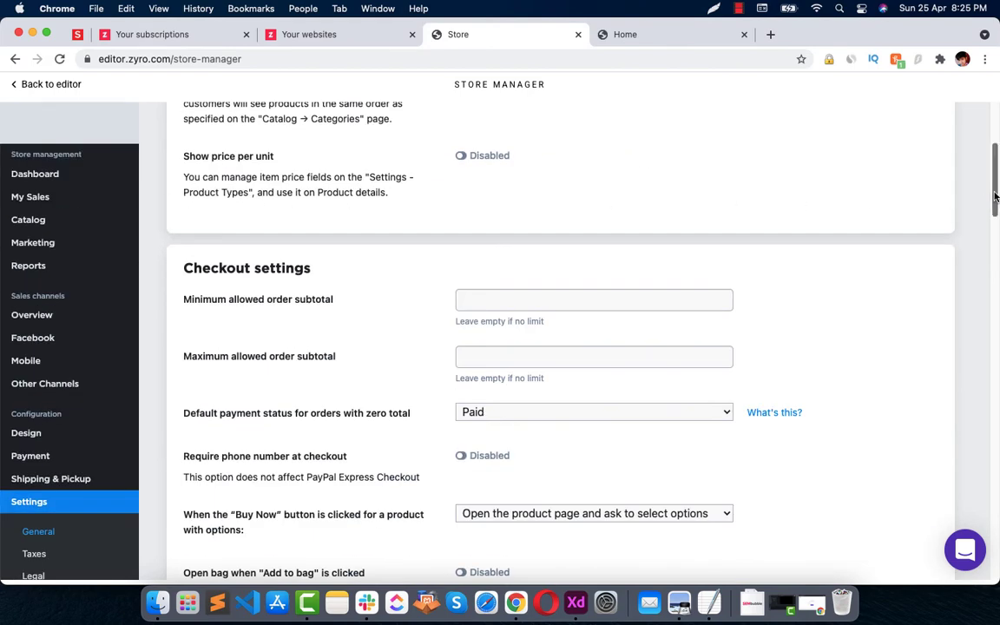
drag(994, 198, 995, 159)
Step: Return to the store dashboard and open the products page from the "Add your products or services" task
mouse_move(26, 232)
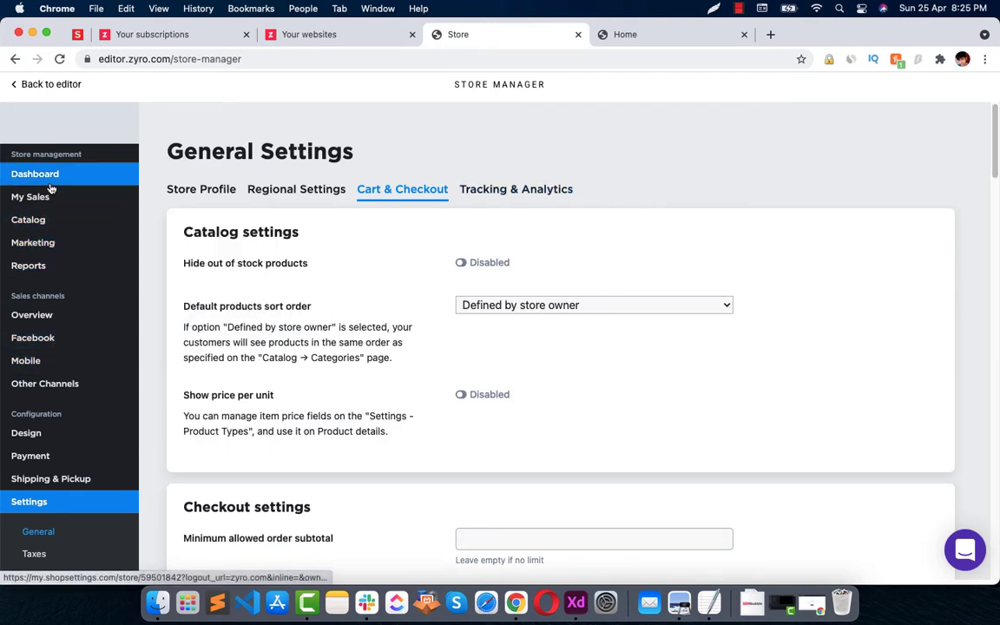
click(48, 182)
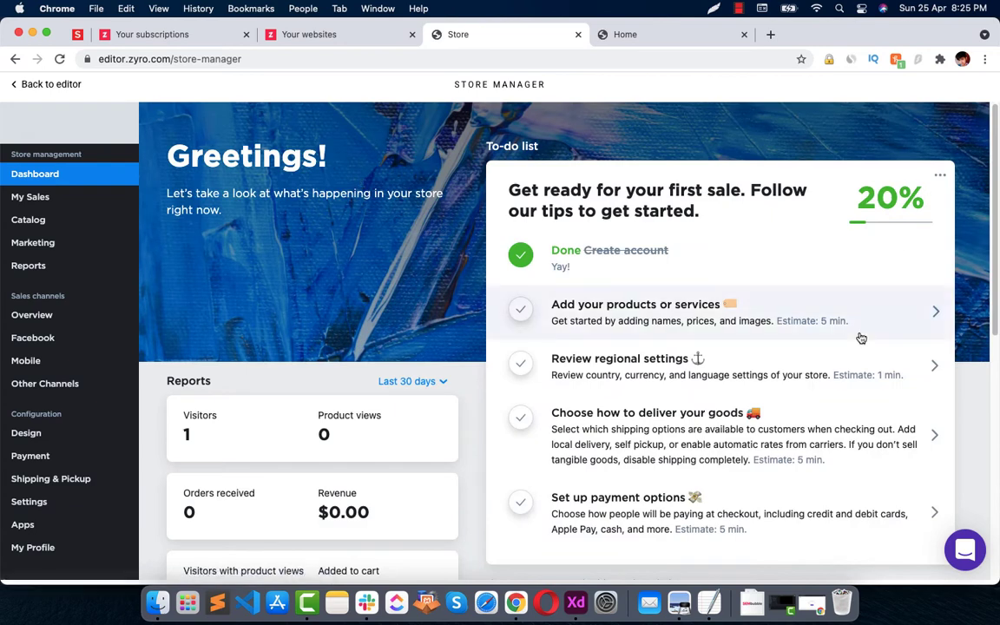
click(673, 319)
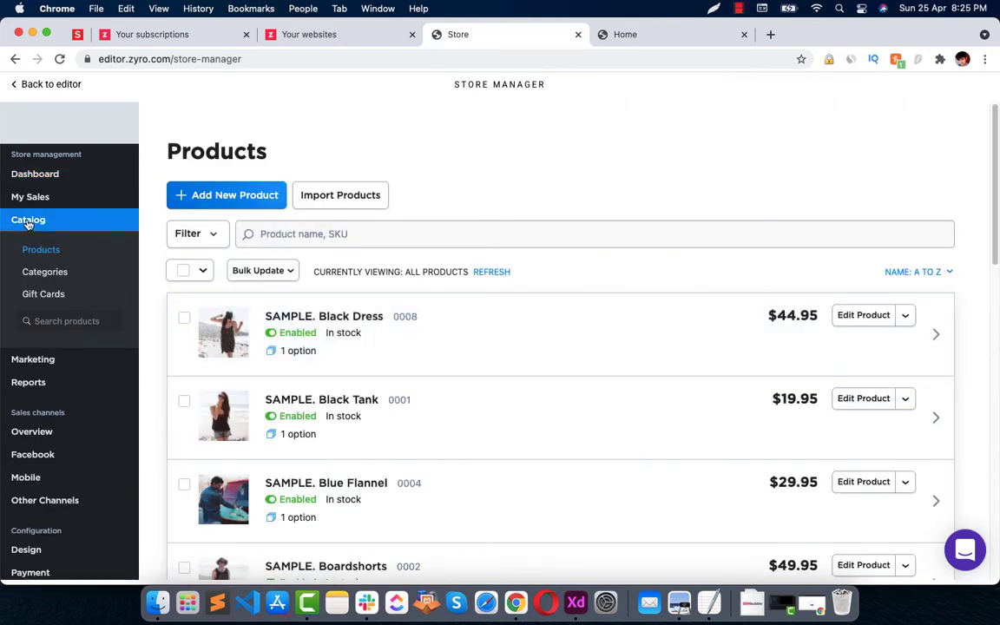
Step: Open the catalog's categories and look over the store front page category and its description
click(39, 272)
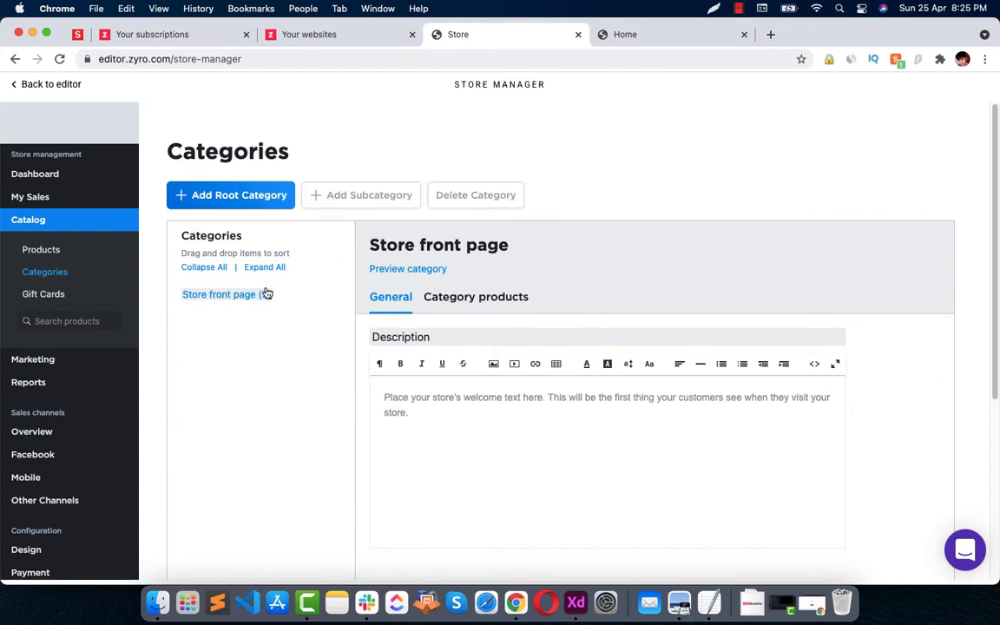
click(636, 37)
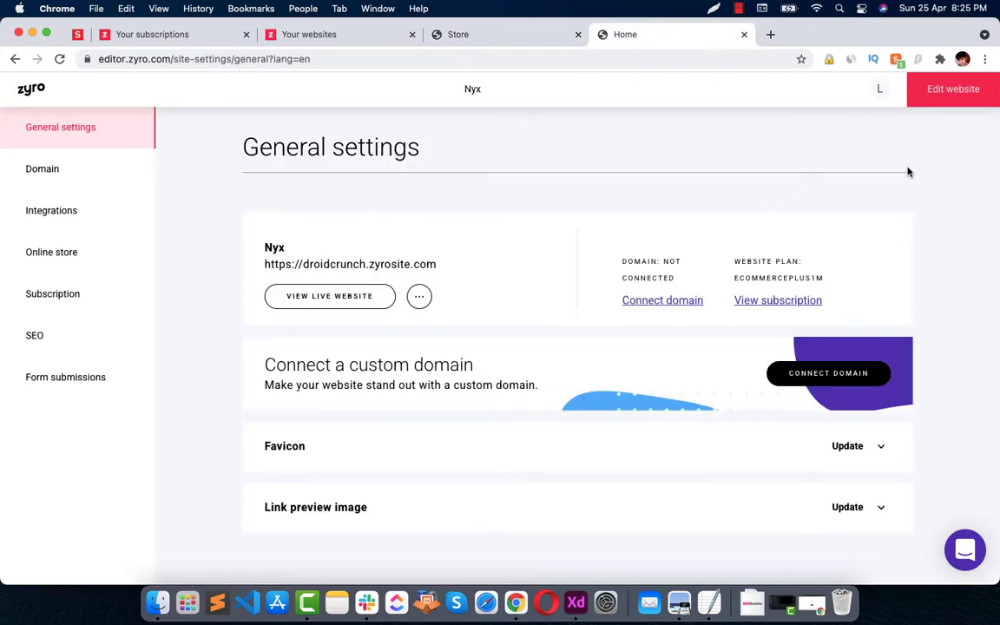
click(486, 36)
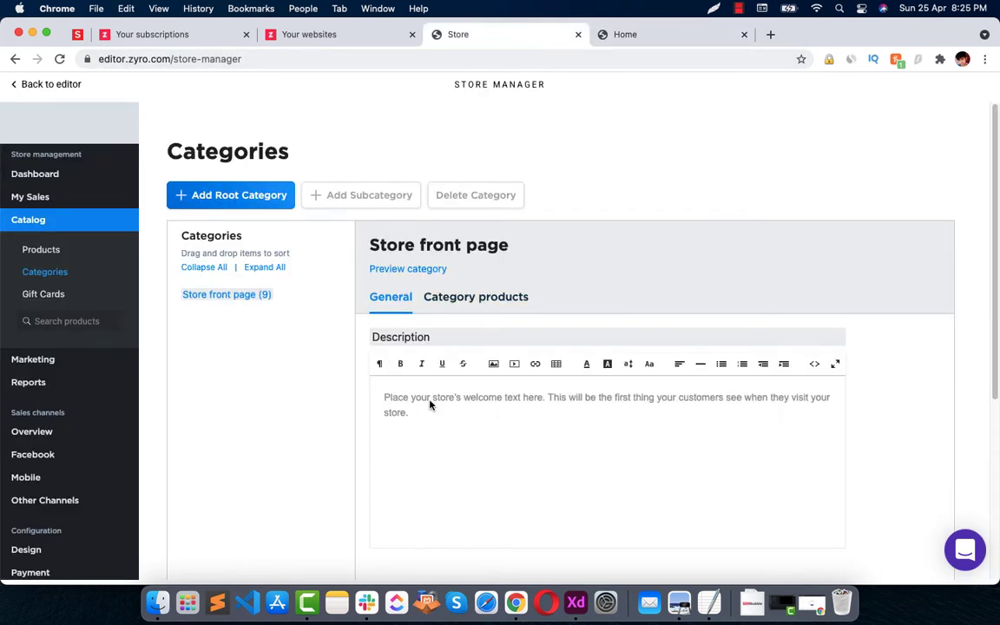
scroll(694, 321, down, 1)
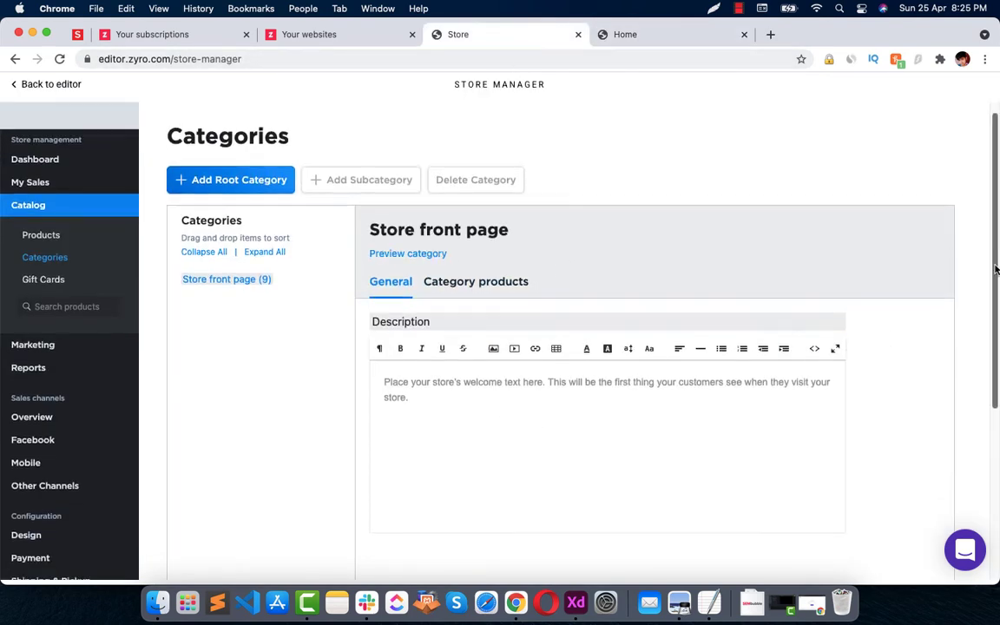
scroll(564, 295, up, 1)
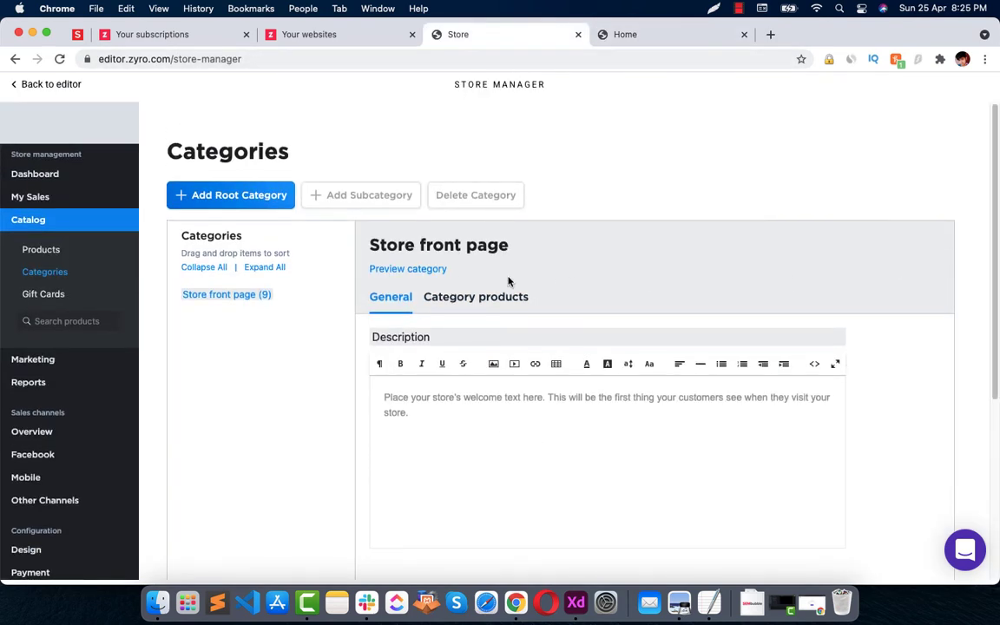
Step: Open the catalog's product import dialog, compare its CSV, XCart and LiteCommerce options, and close it without importing anything
click(31, 251)
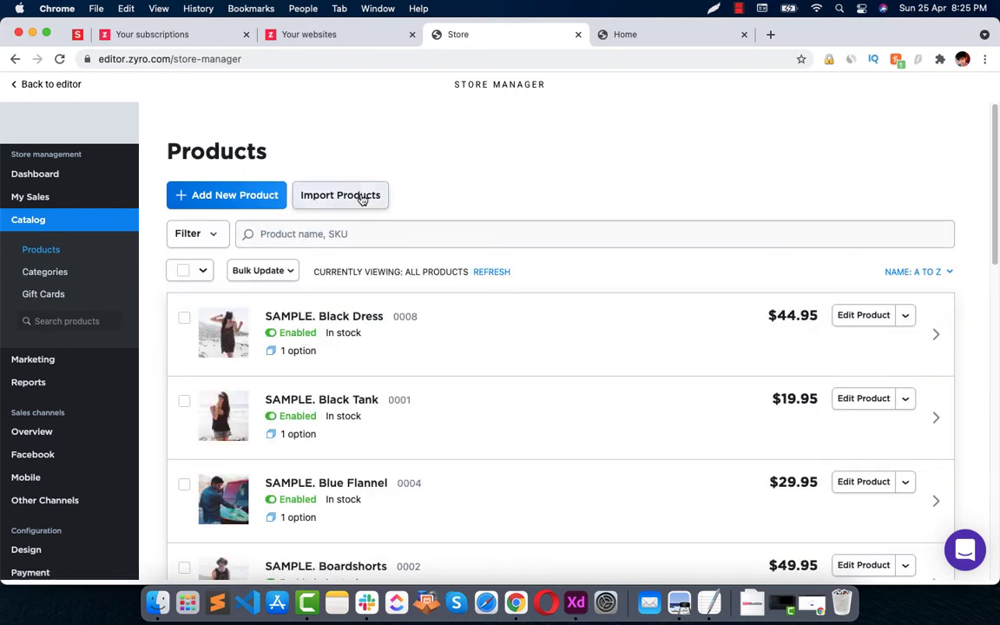
click(329, 184)
scroll(573, 336, down, 4)
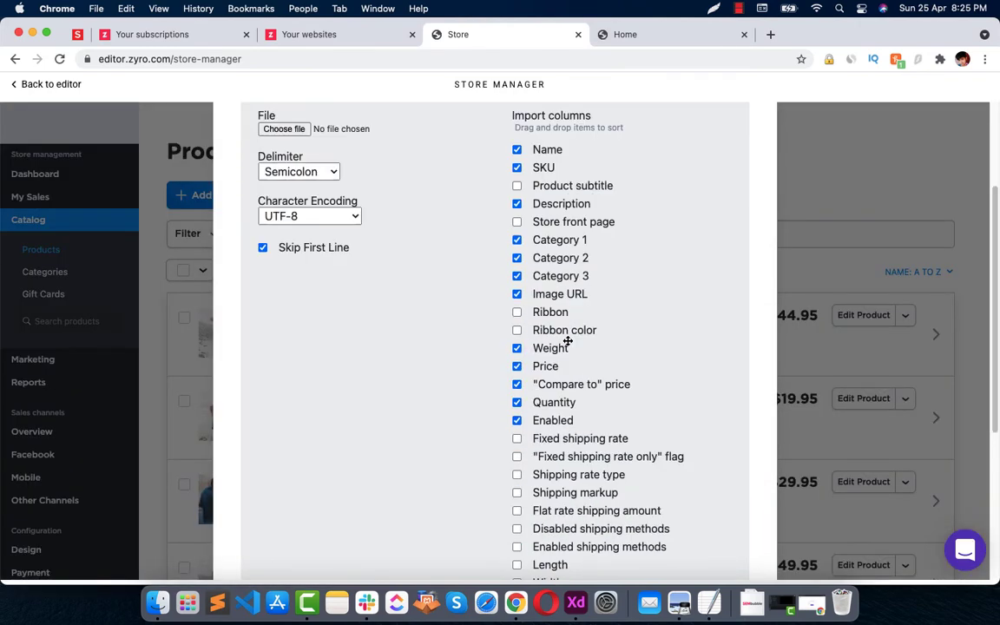
scroll(338, 235, up, 4)
click(365, 236)
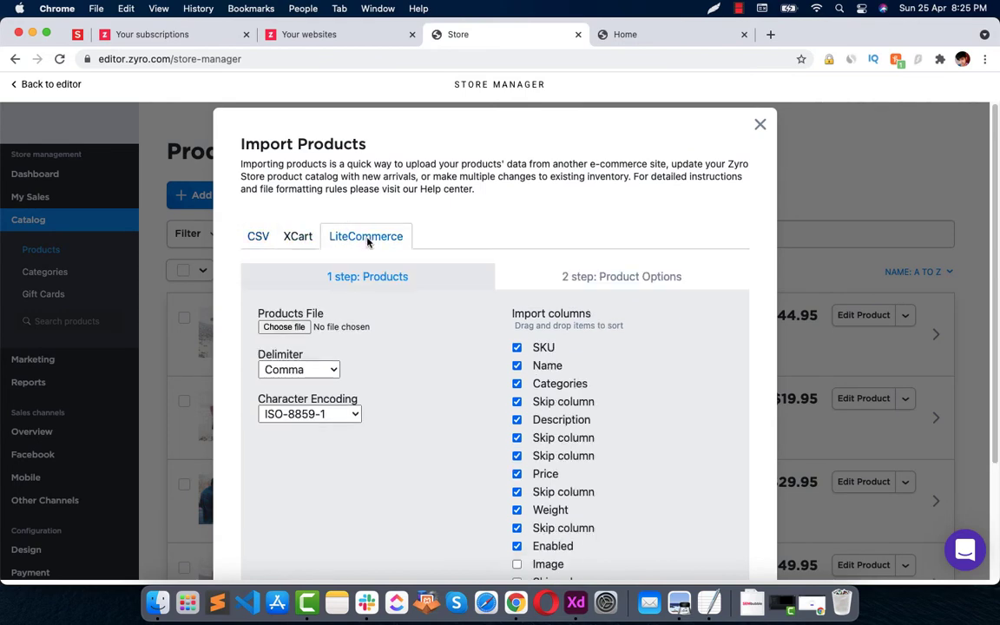
click(303, 236)
click(260, 241)
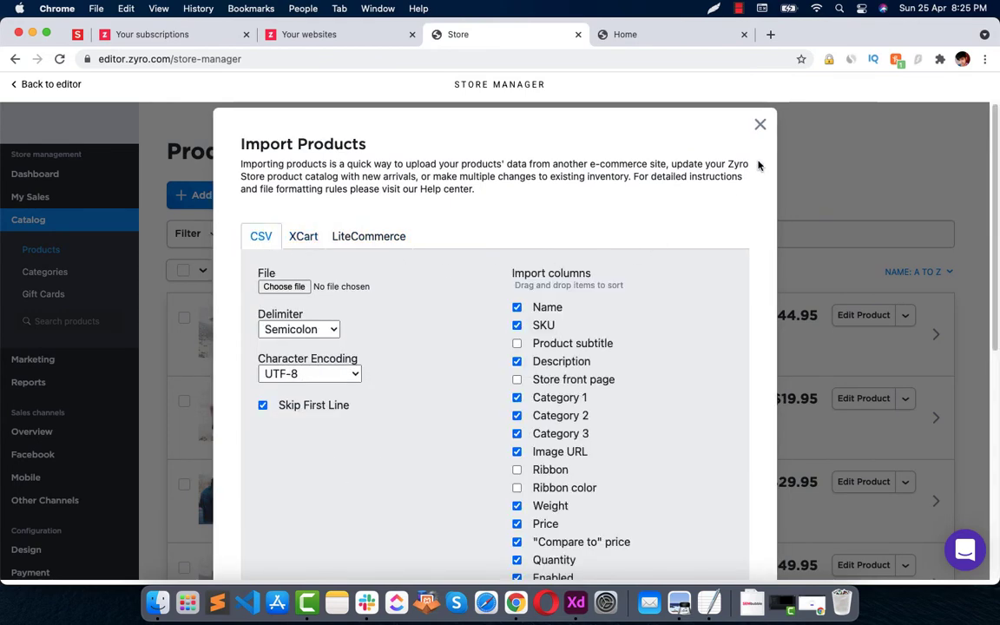
click(764, 131)
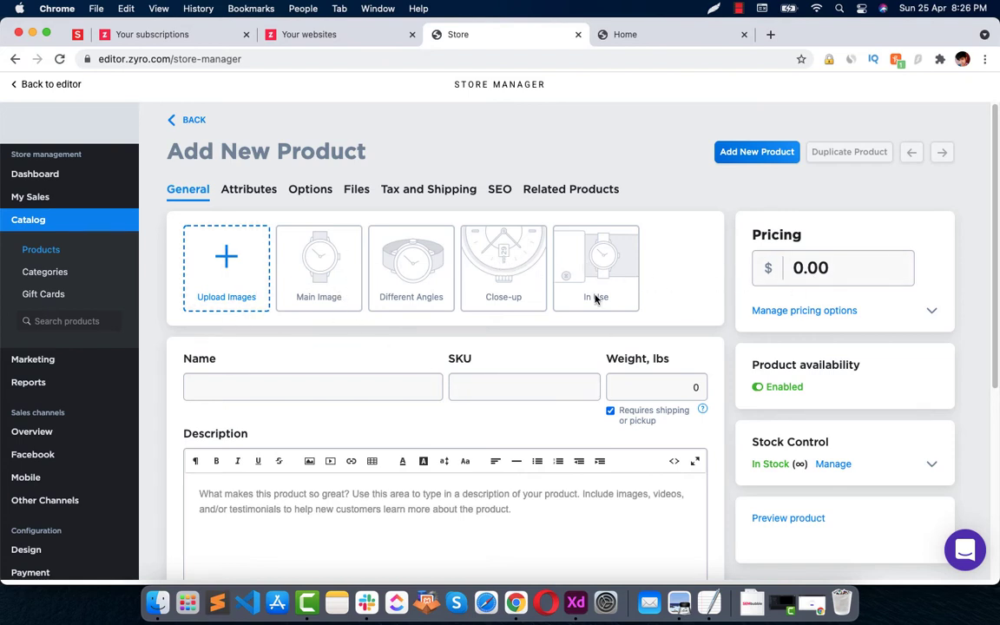
Step: Look over the new product form's price, name, SKU, weight and description fields, plus its ribbon and subtitle sections
click(830, 265)
double_click(831, 265)
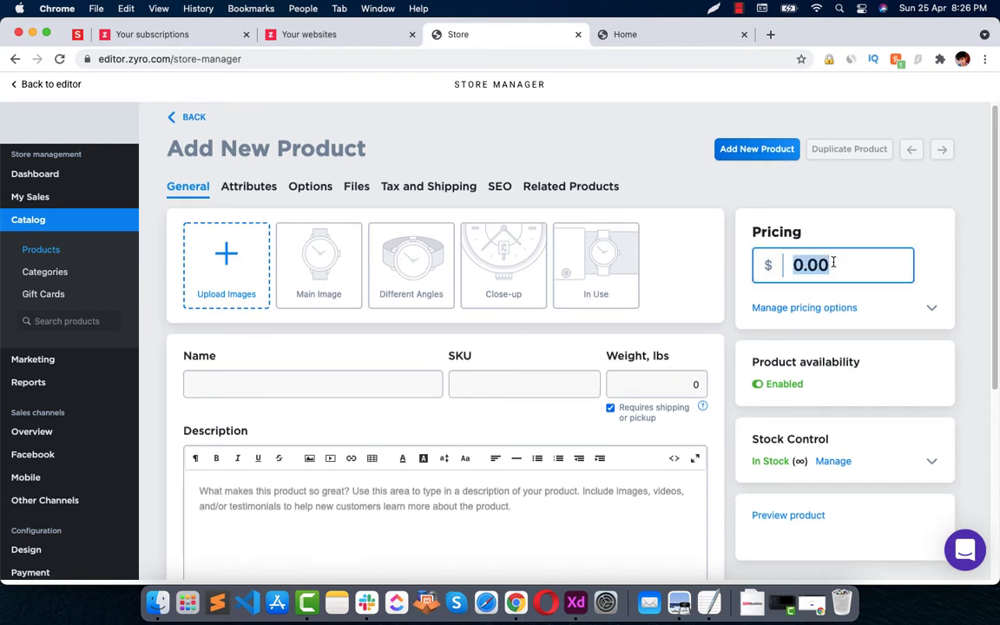
click(315, 374)
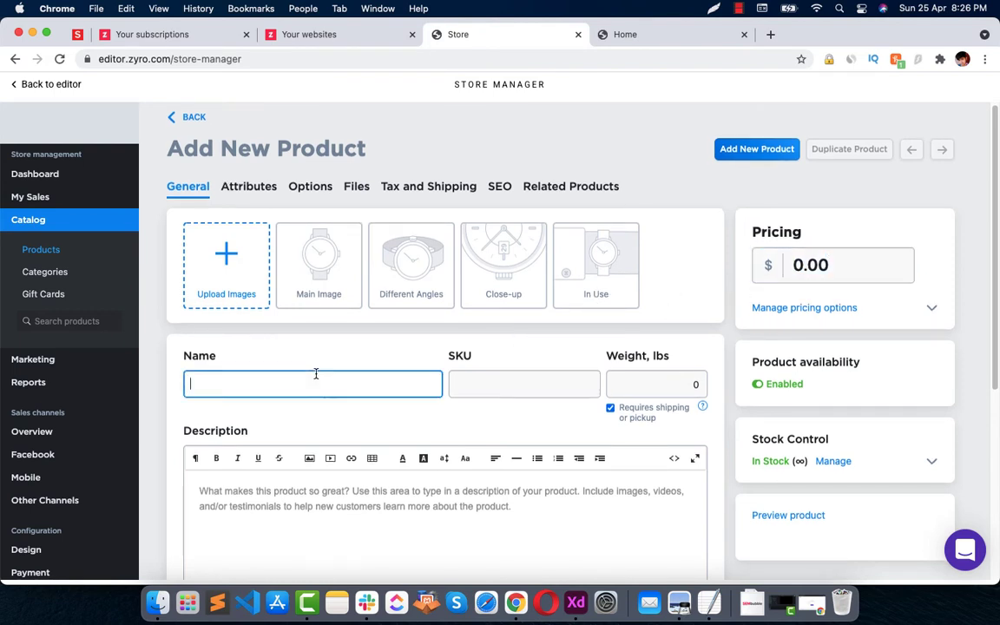
click(482, 374)
click(639, 385)
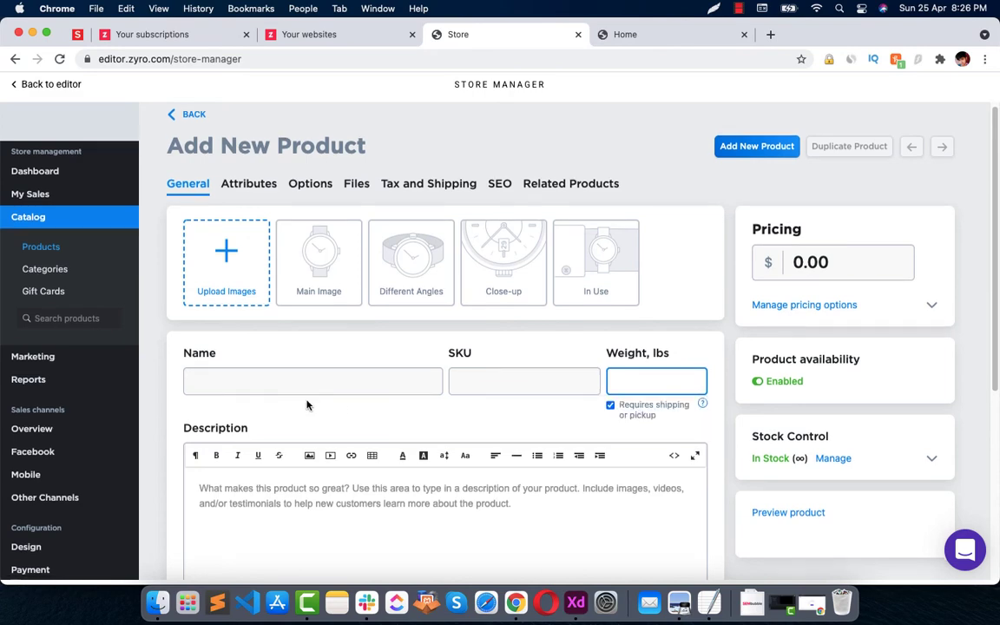
scroll(306, 403, down, 1)
click(230, 492)
scroll(464, 362, down, 5)
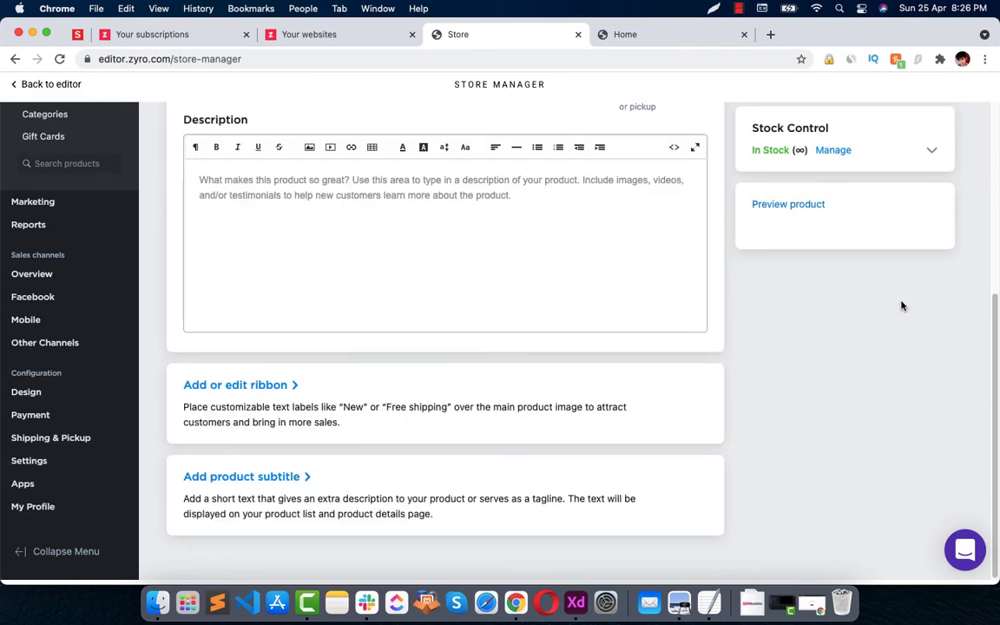
scroll(899, 306, up, 3)
scroll(575, 408, down, 3)
scroll(499, 351, up, 5)
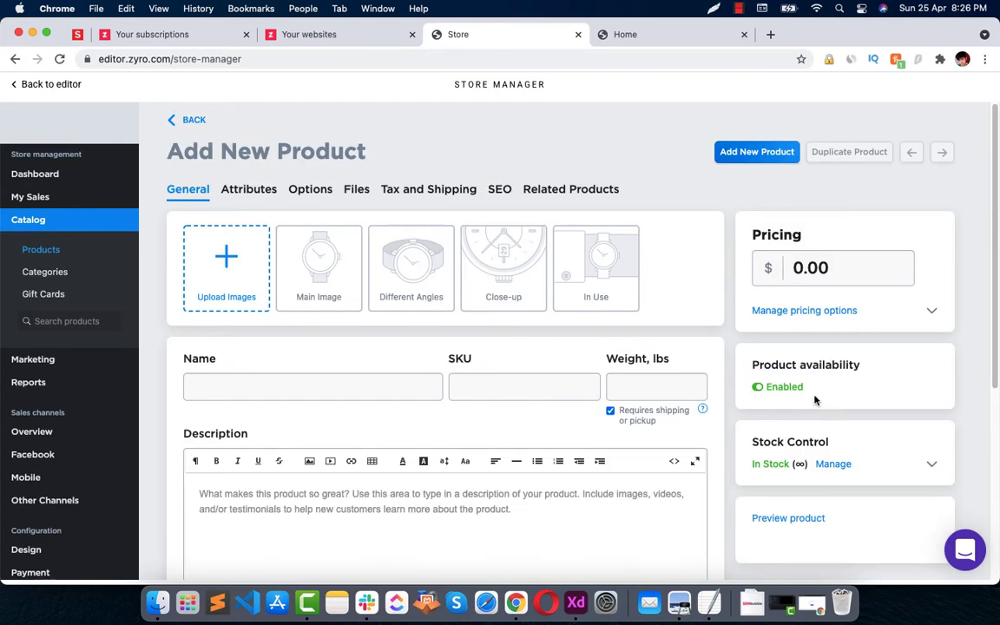
Step: Try disabling and re-enabling the product's availability, and try both the limited and unlimited options for its quantity in stock
click(760, 388)
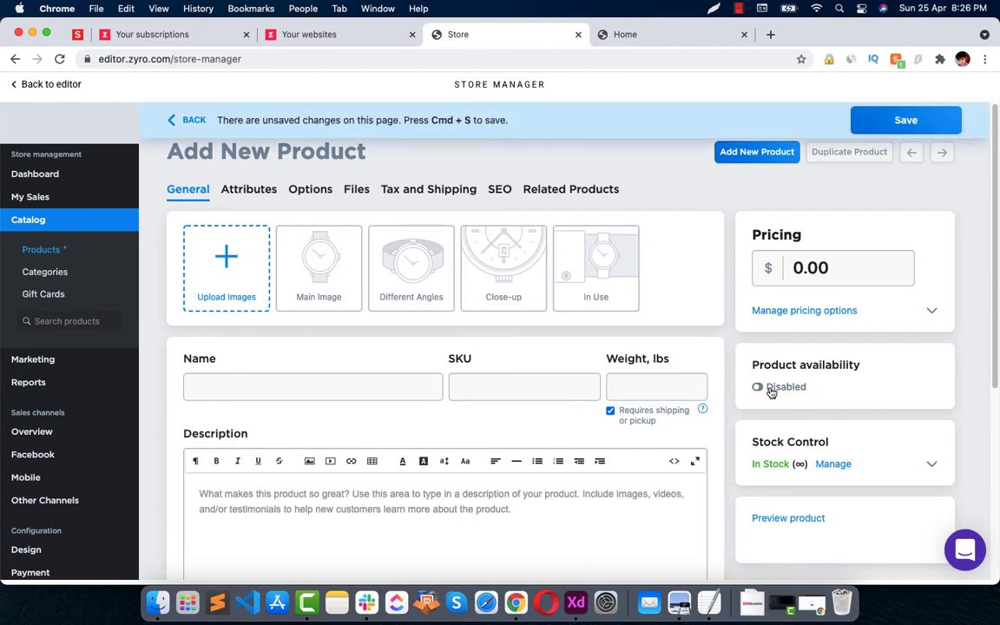
click(772, 390)
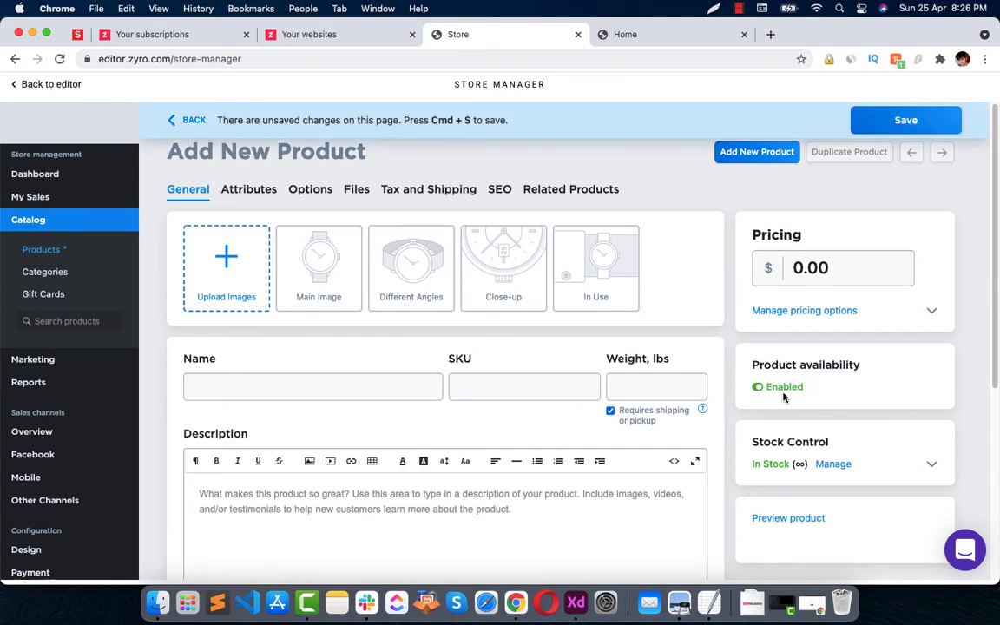
click(834, 463)
scroll(873, 461, down, 3)
click(784, 330)
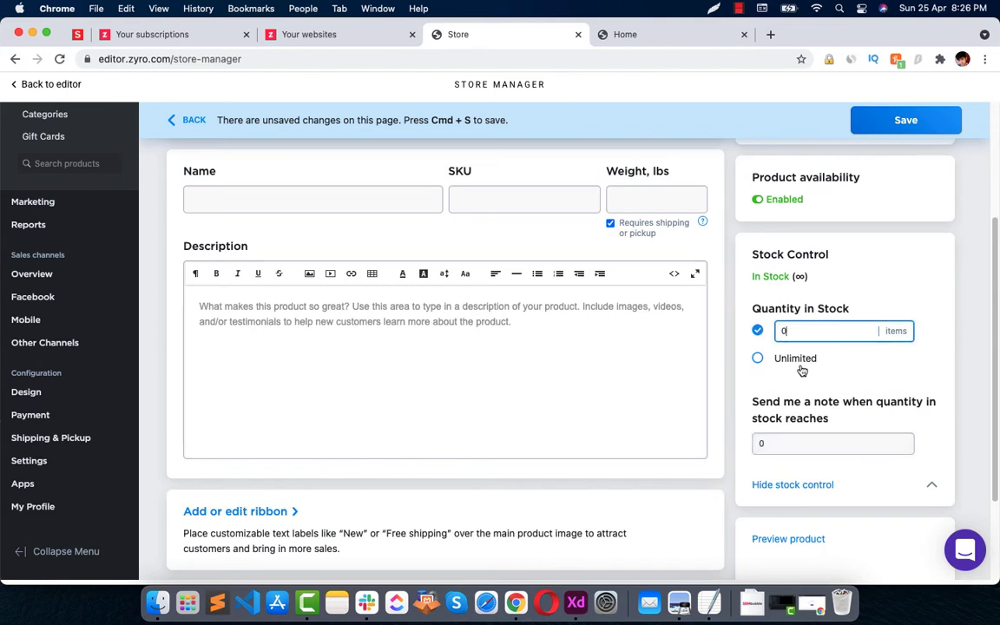
click(785, 363)
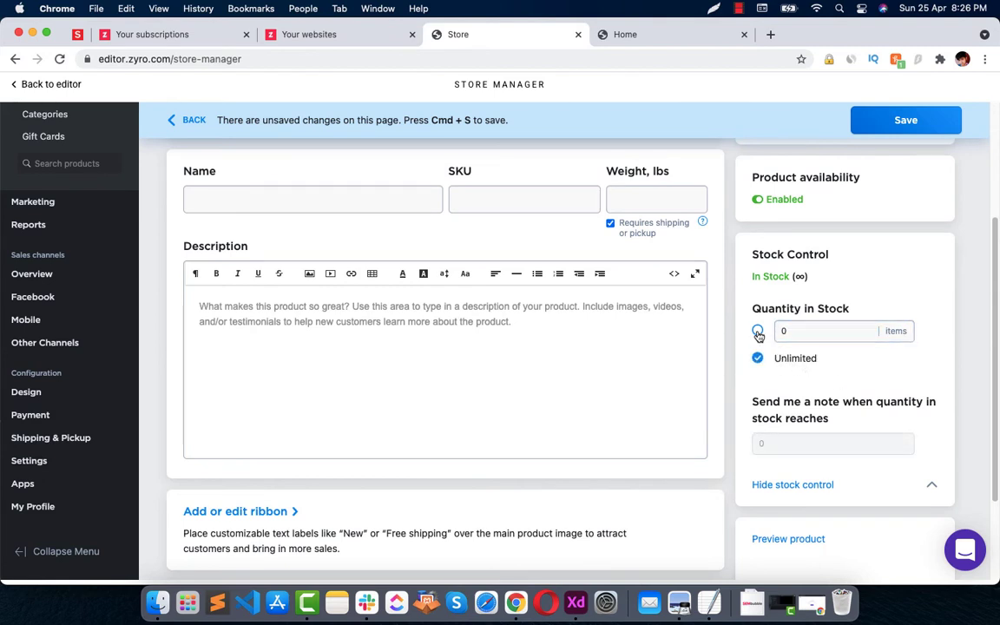
click(758, 333)
click(808, 334)
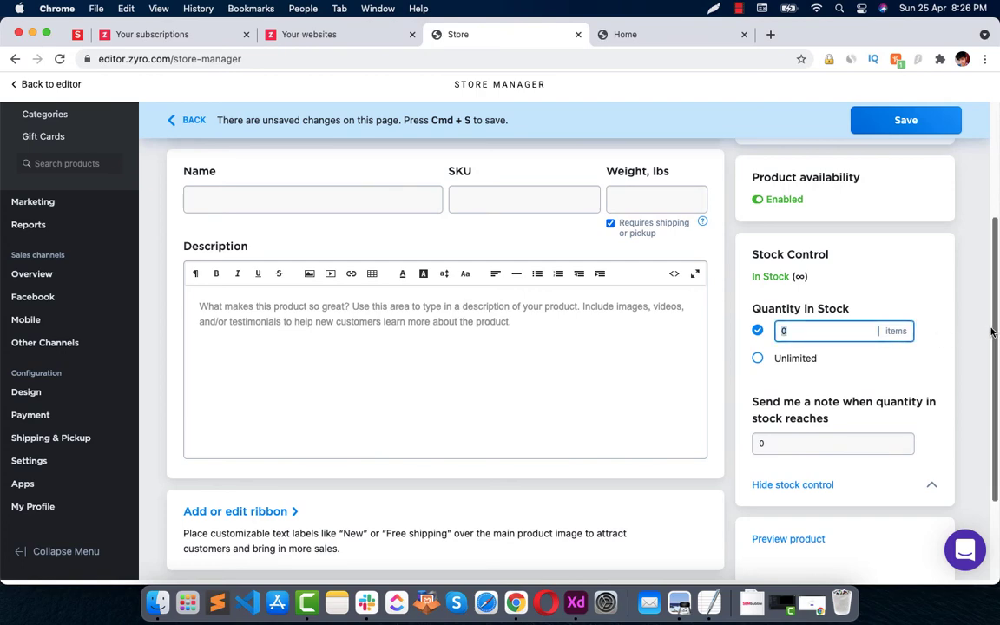
scroll(994, 328, up, 5)
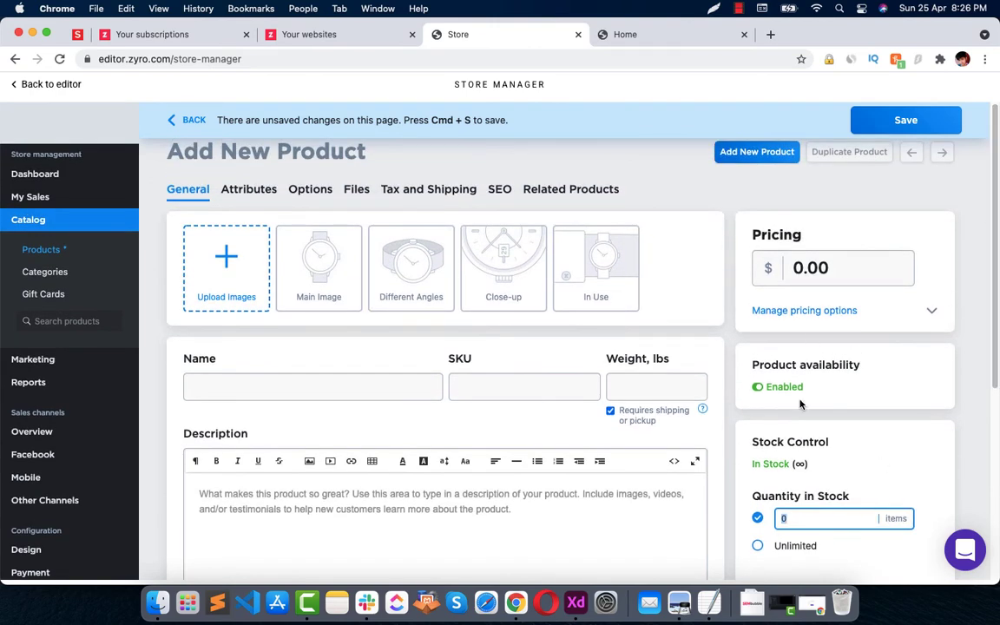
scroll(778, 496, down, 5)
scroll(812, 486, up, 5)
Step: Name the new product "My First Product" and set its weight to 30 lbs
click(269, 397)
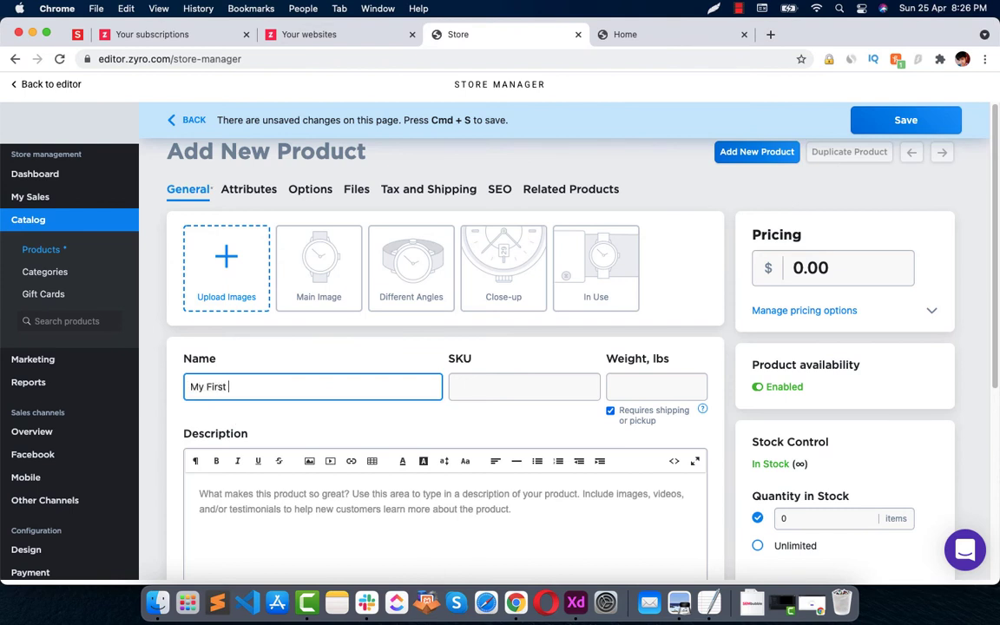
key(Tab)
key(Tab)
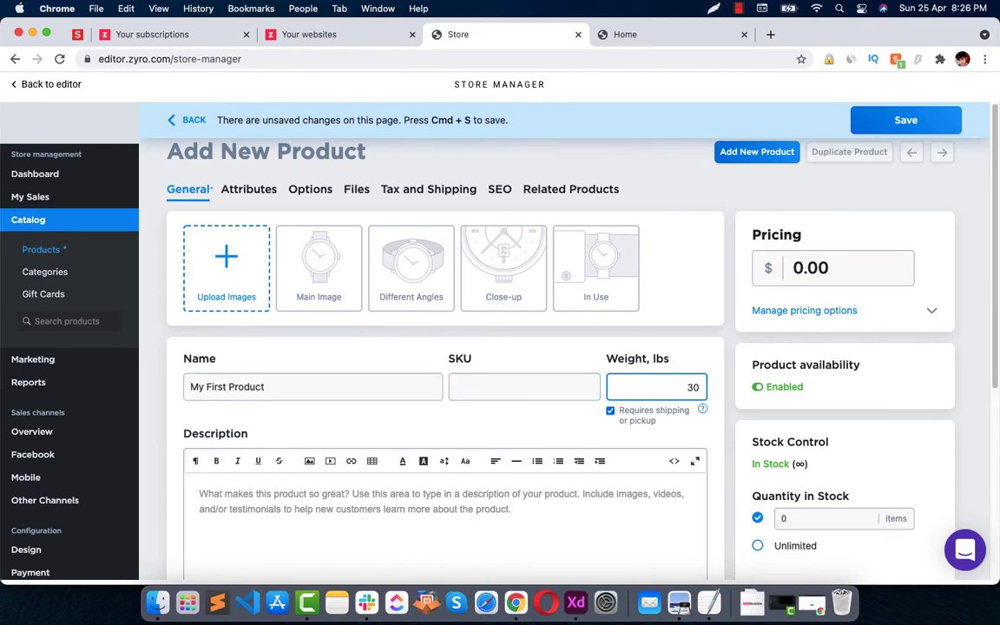
scroll(249, 417, down, 5)
scroll(308, 409, up, 5)
Step: Set the price of "My First Product" to $40
click(308, 296)
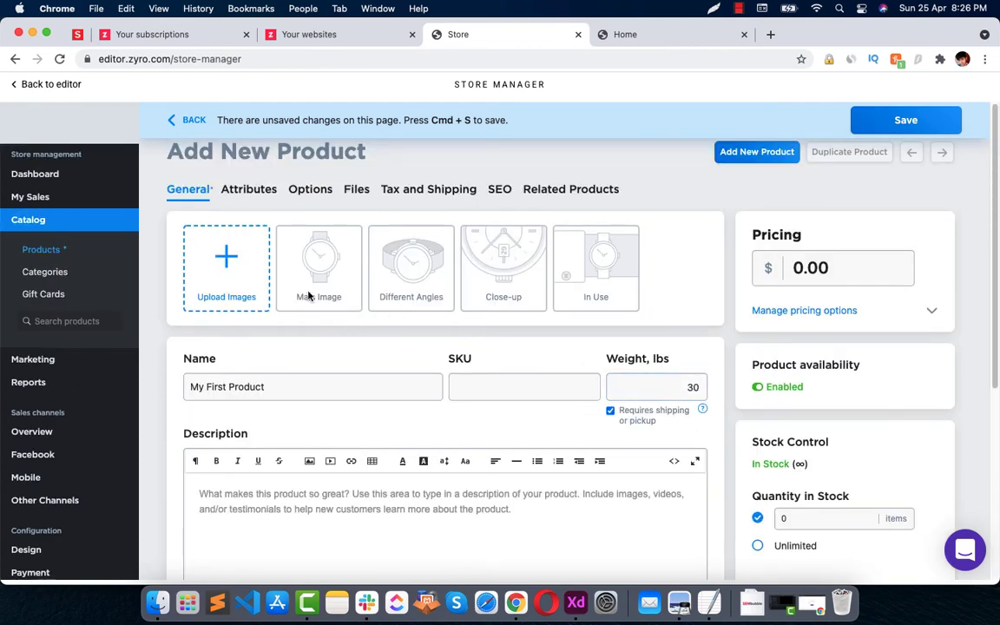
scroll(839, 279, down, 1)
click(840, 274)
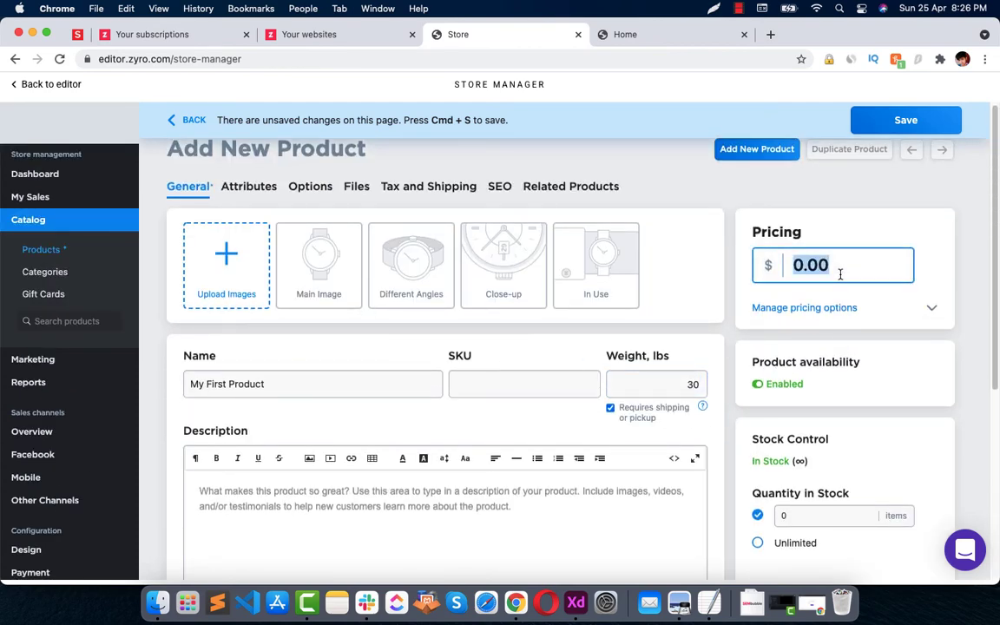
text(40)
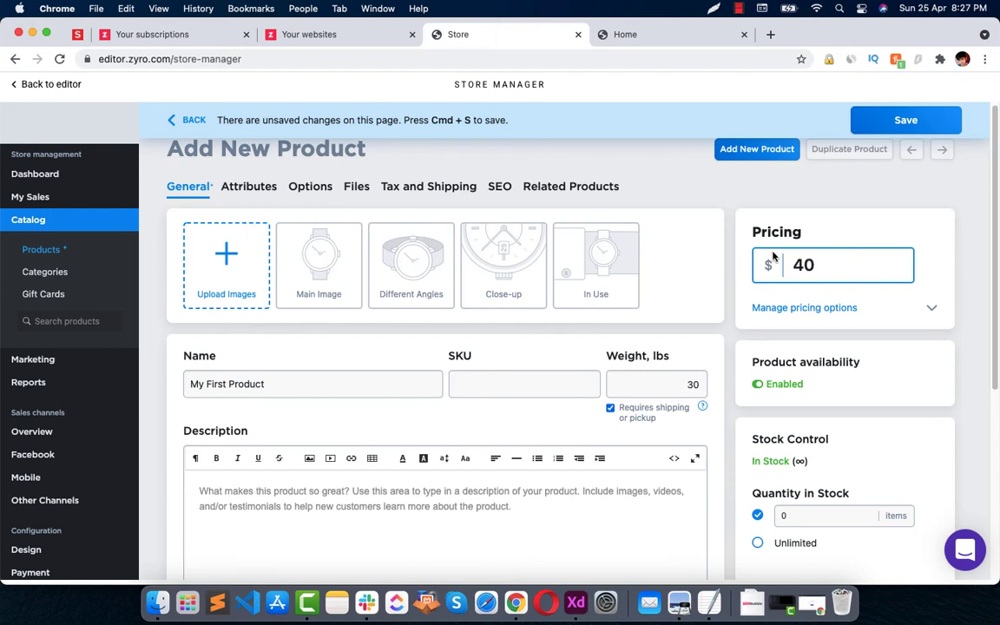
Step: Look over the product's UPC and Brand attribute fields, try opening attribute management, and choose to stay on the product page
click(258, 186)
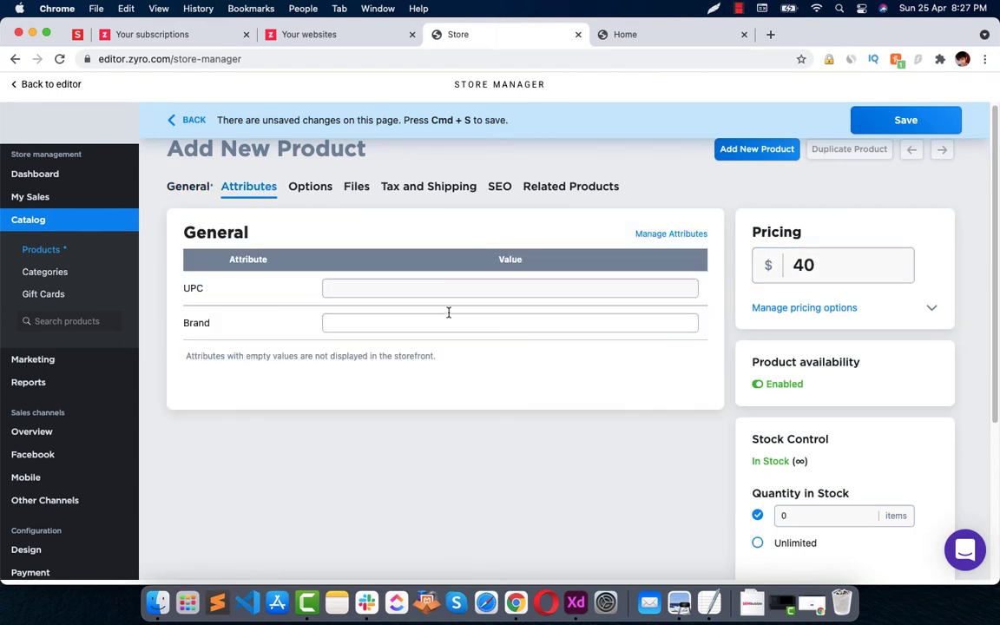
click(481, 283)
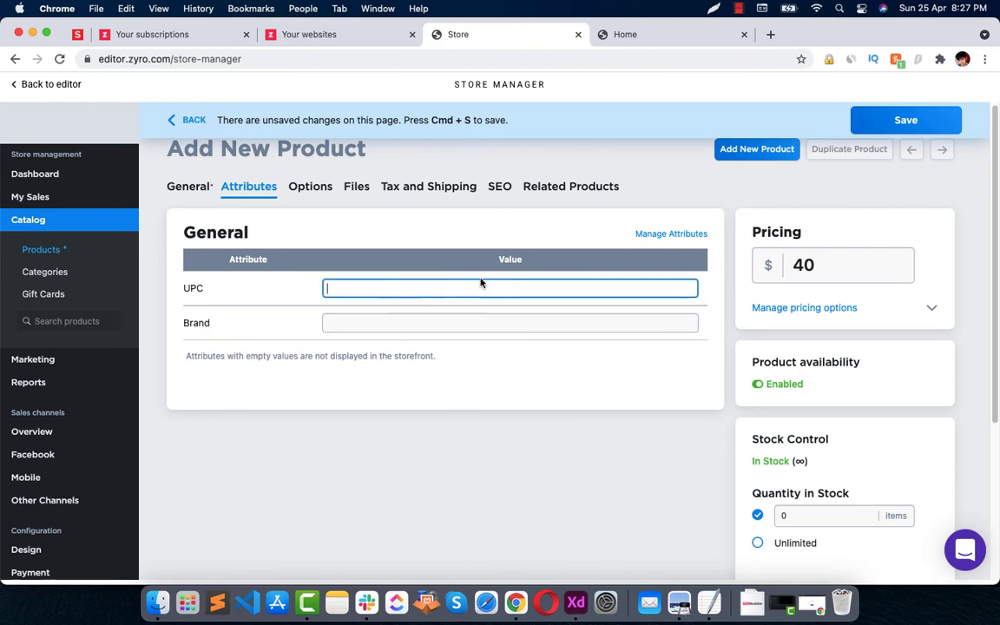
click(359, 321)
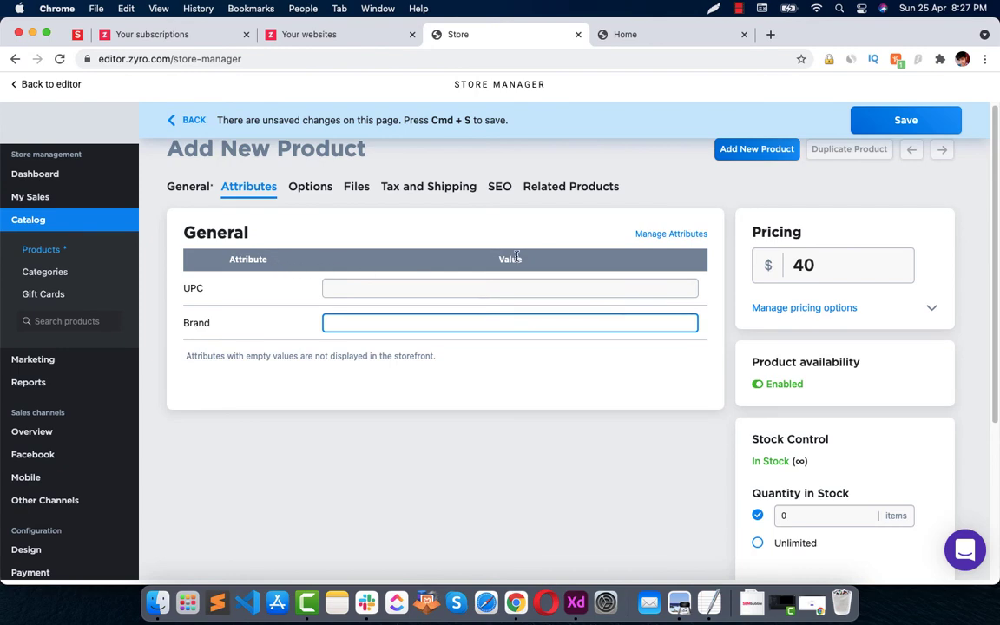
click(697, 235)
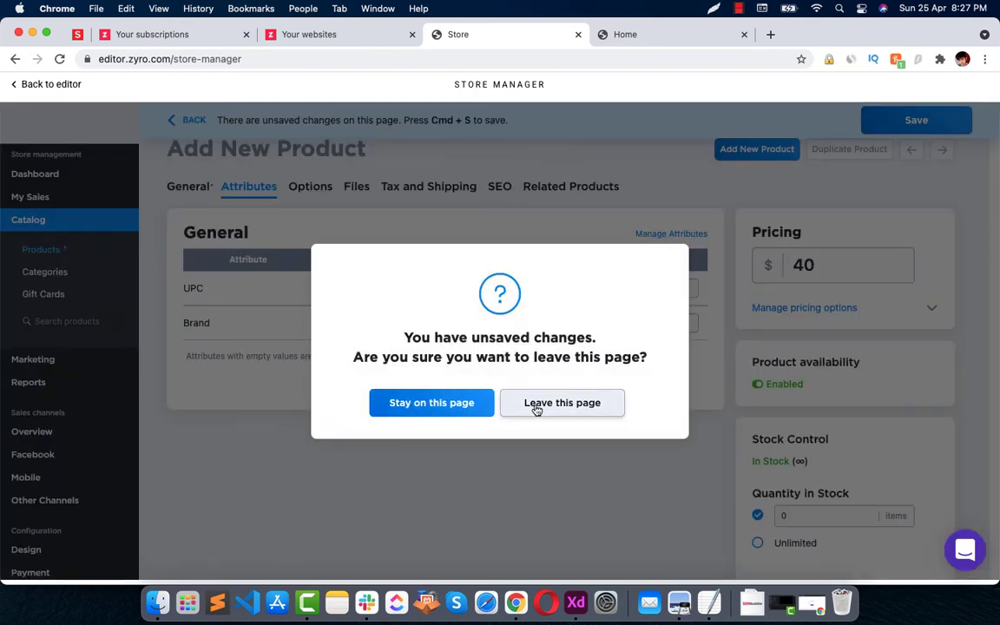
click(439, 405)
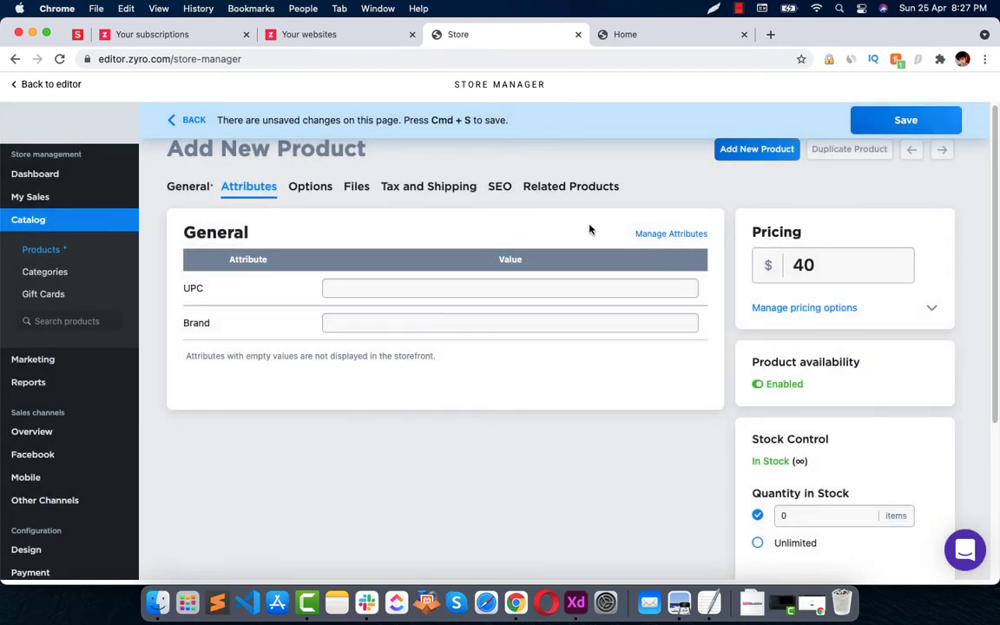
Step: Open attribute management, leaving the product unsaved, and examine the attribute fields of the General product type
right_click(674, 245)
right_click(671, 234)
click(642, 236)
click(646, 234)
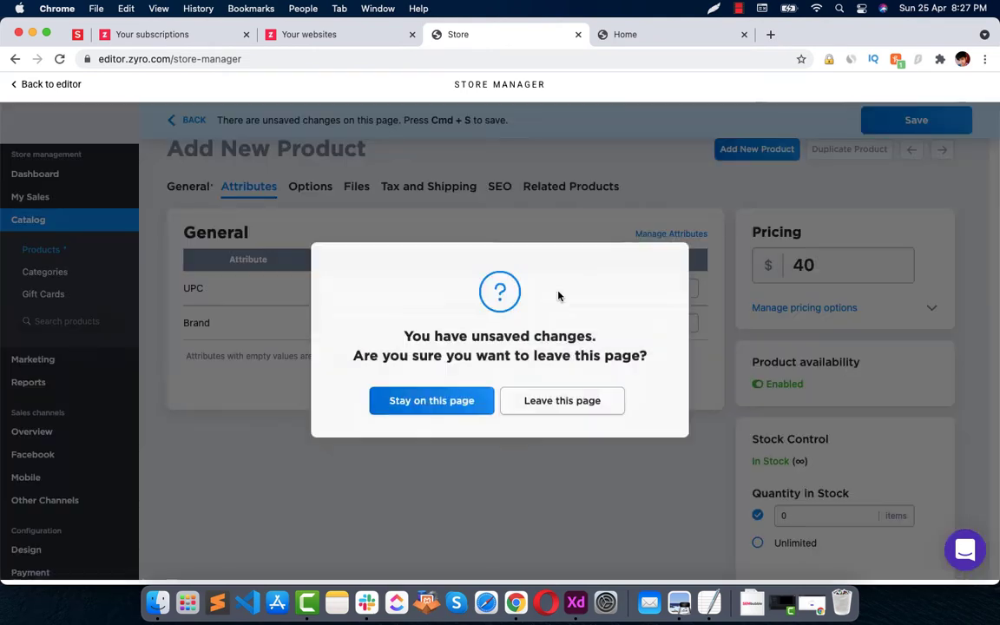
click(543, 408)
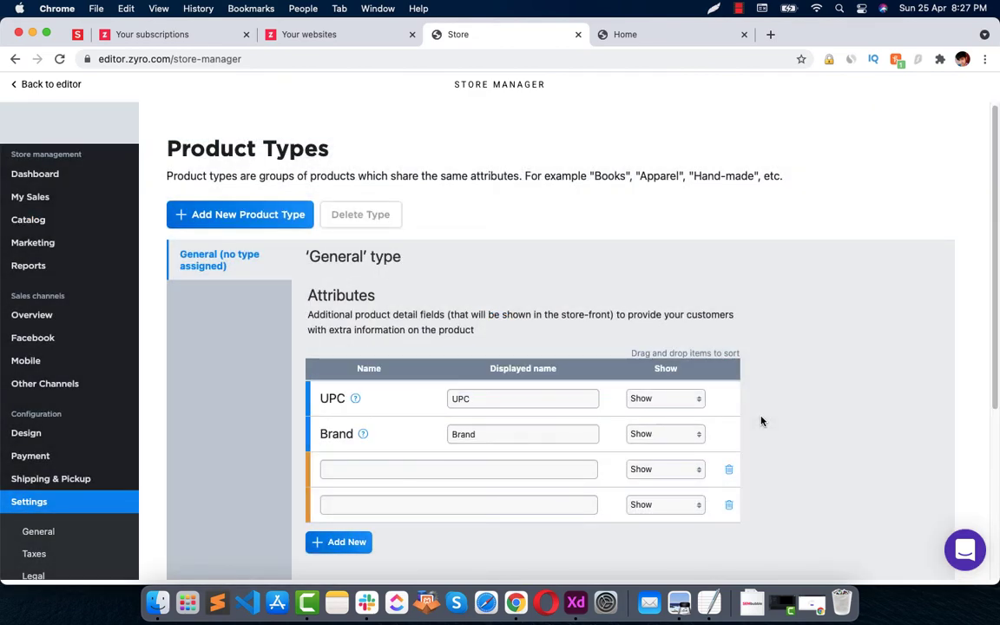
click(397, 470)
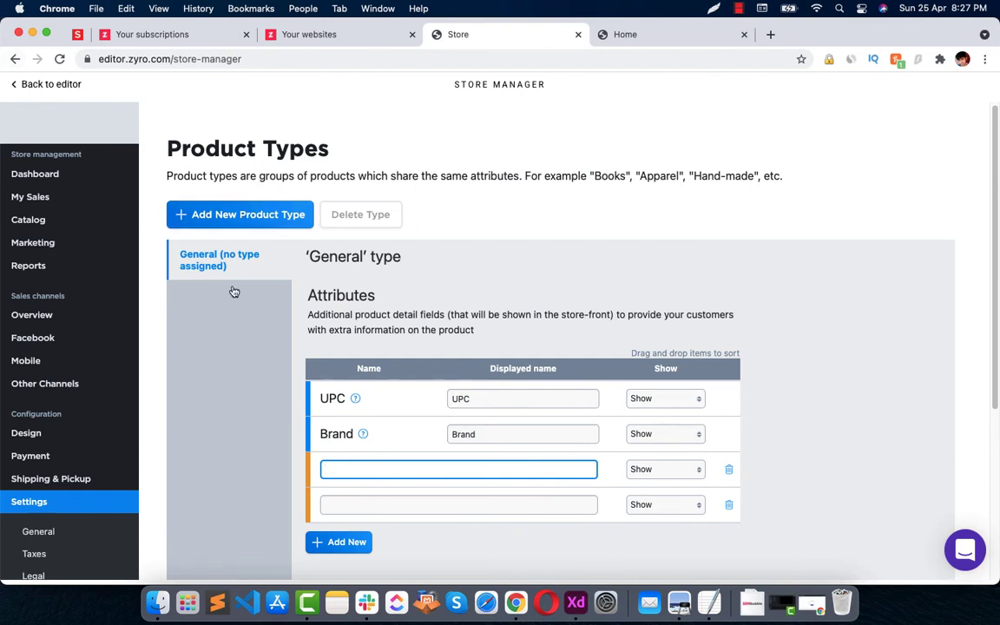
Step: Return to the new product form, name the product "My Product" and set its weight to 50 lbs
click(14, 57)
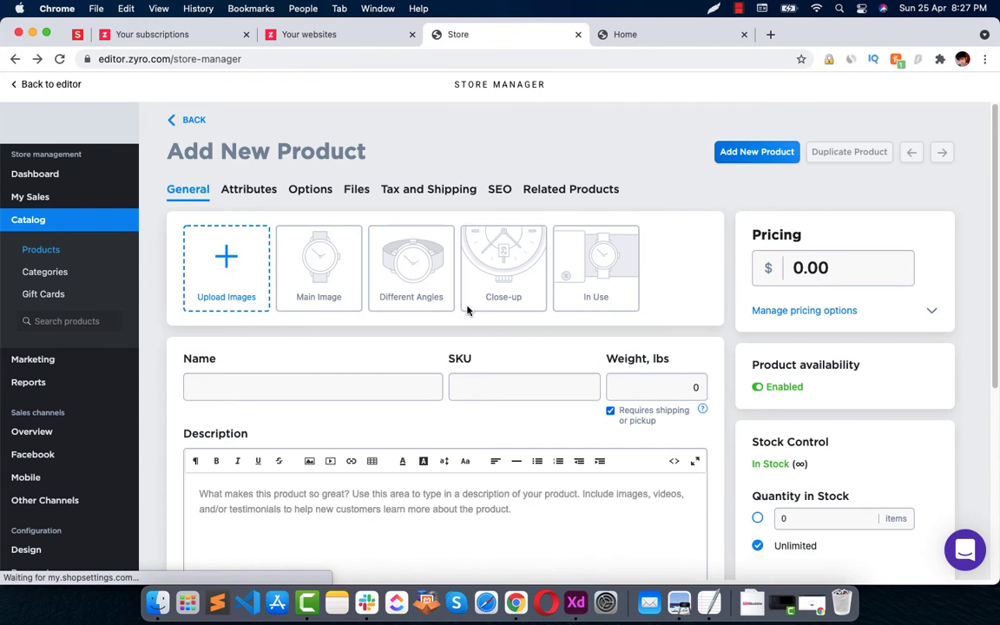
click(290, 388)
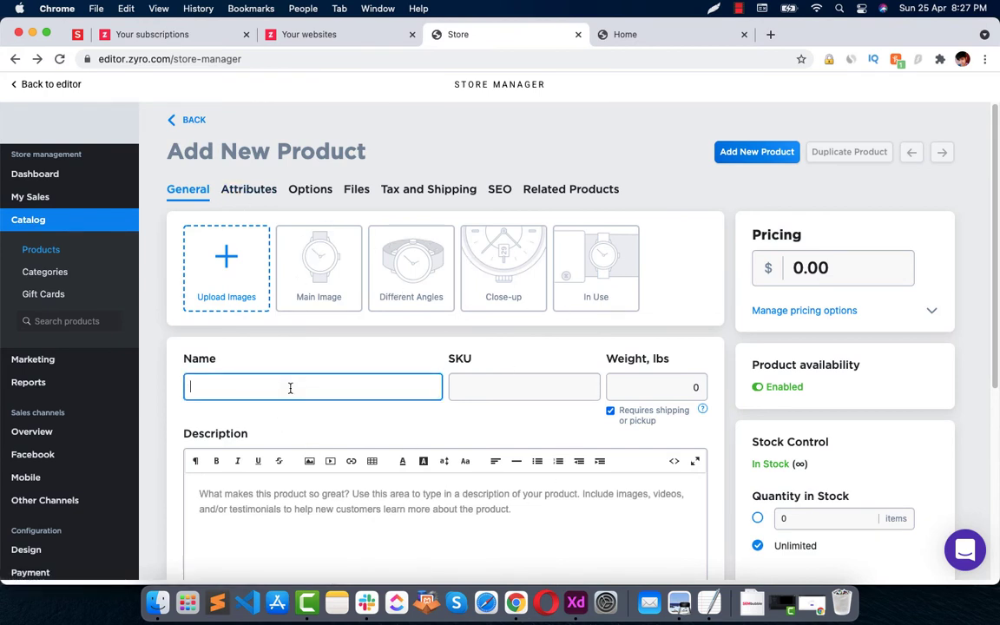
text(My Product)
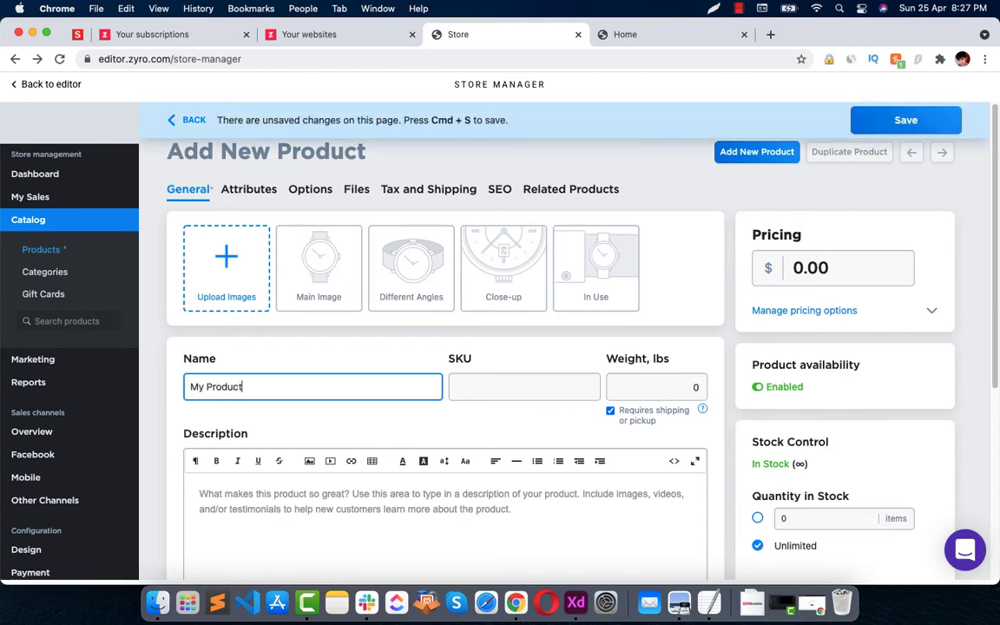
click(656, 387)
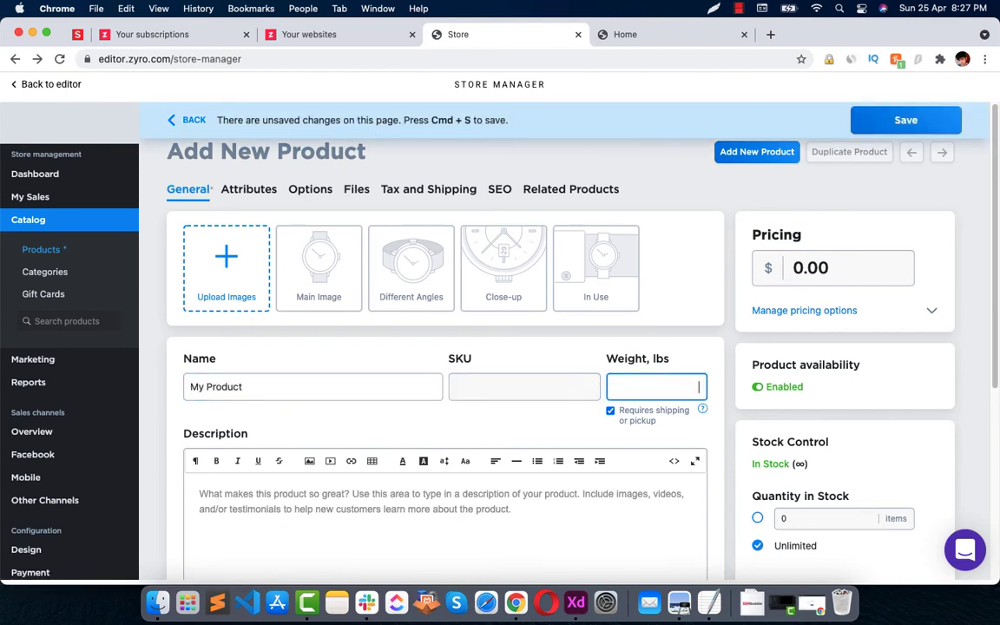
click(290, 388)
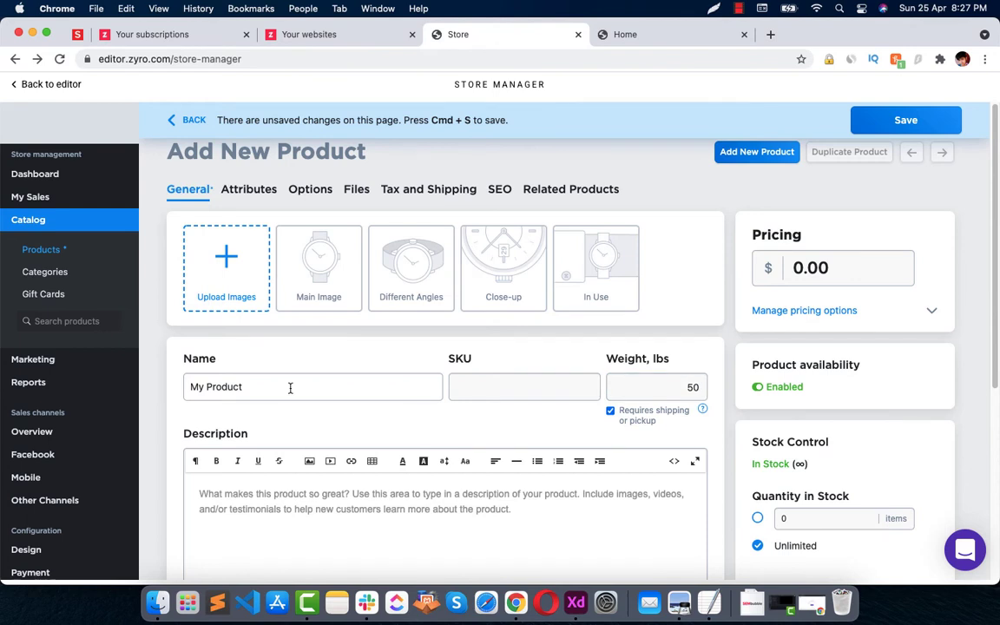
Step: Set the price of "My Product" to $40
click(833, 267)
key(super+a)
text(40)
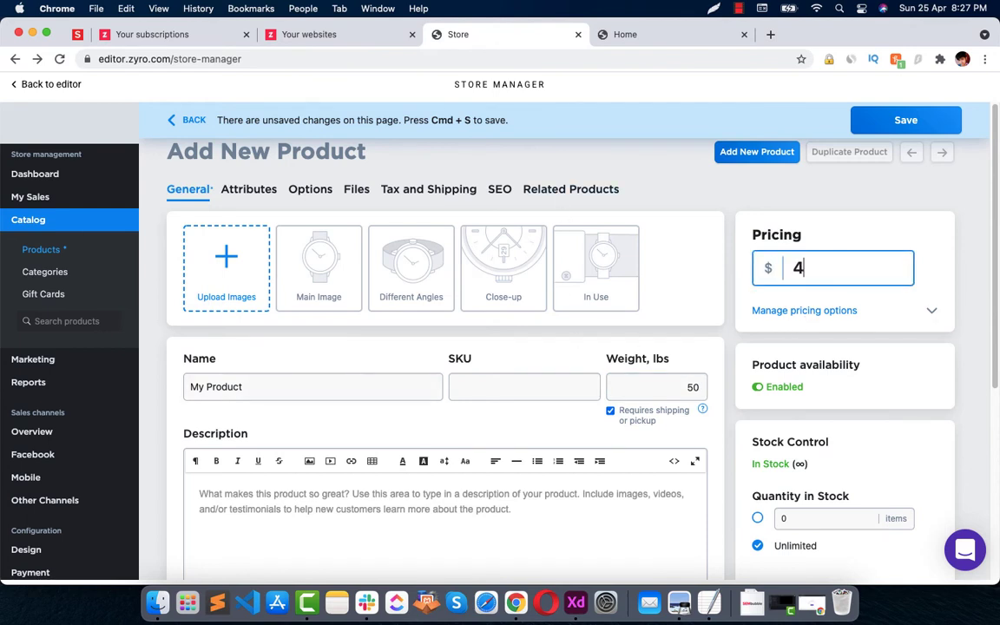
Step: Look over the new product's attribute fields and options section, and add a blank product option
click(241, 190)
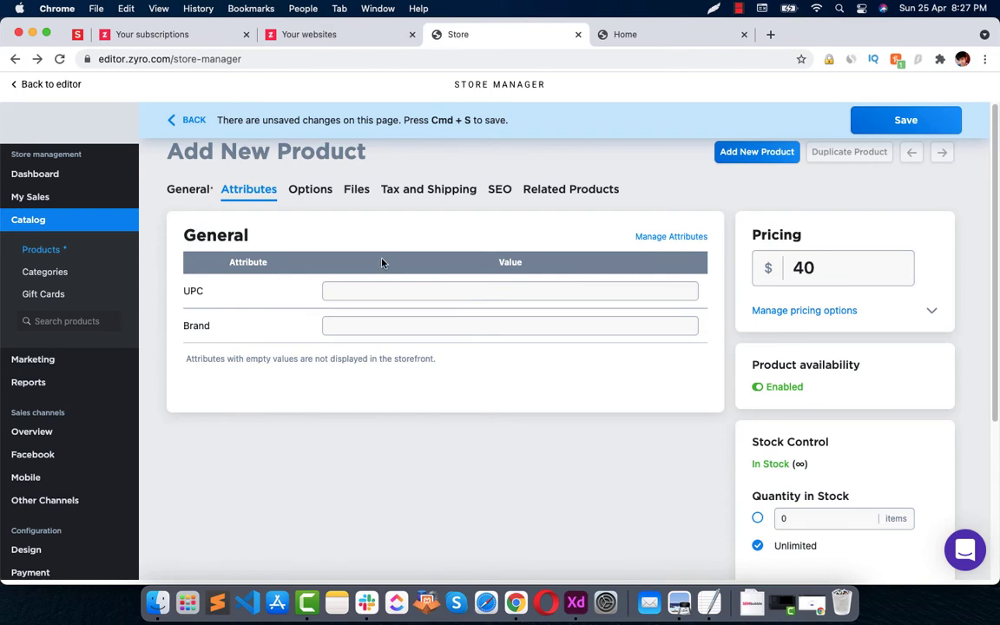
click(324, 195)
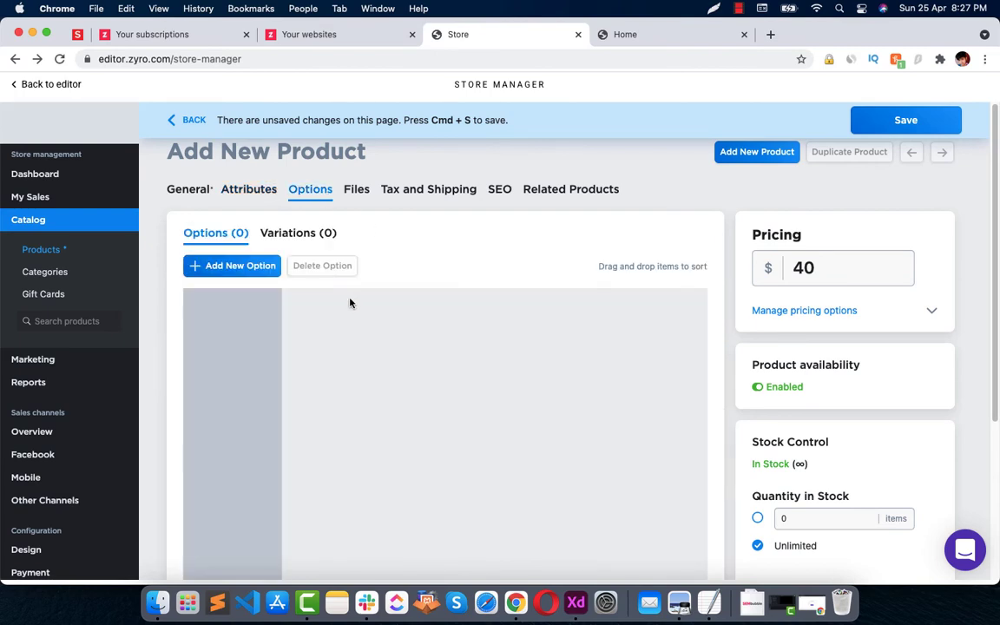
scroll(351, 301, down, 3)
scroll(398, 341, up, 1)
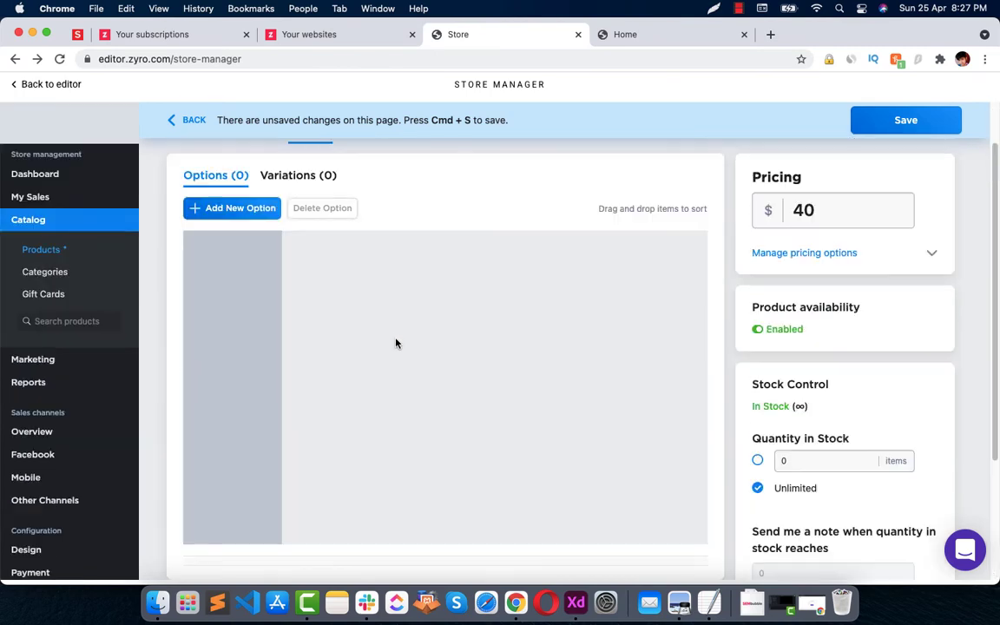
click(211, 207)
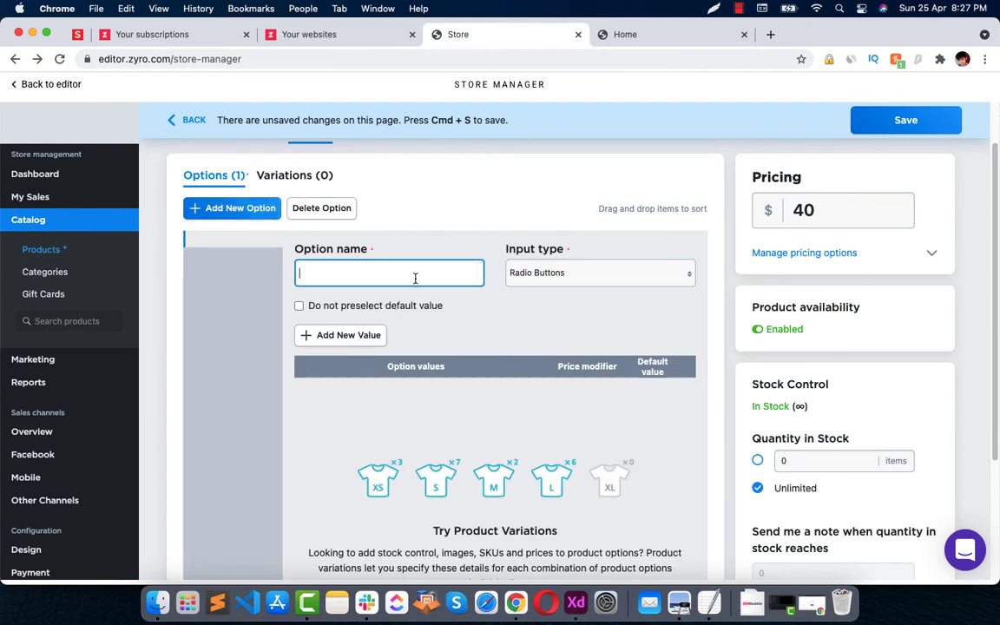
Step: Examine the new option's available input types and its default-value preselection setting, keeping Radio Buttons as the input type
click(580, 275)
click(476, 295)
click(514, 274)
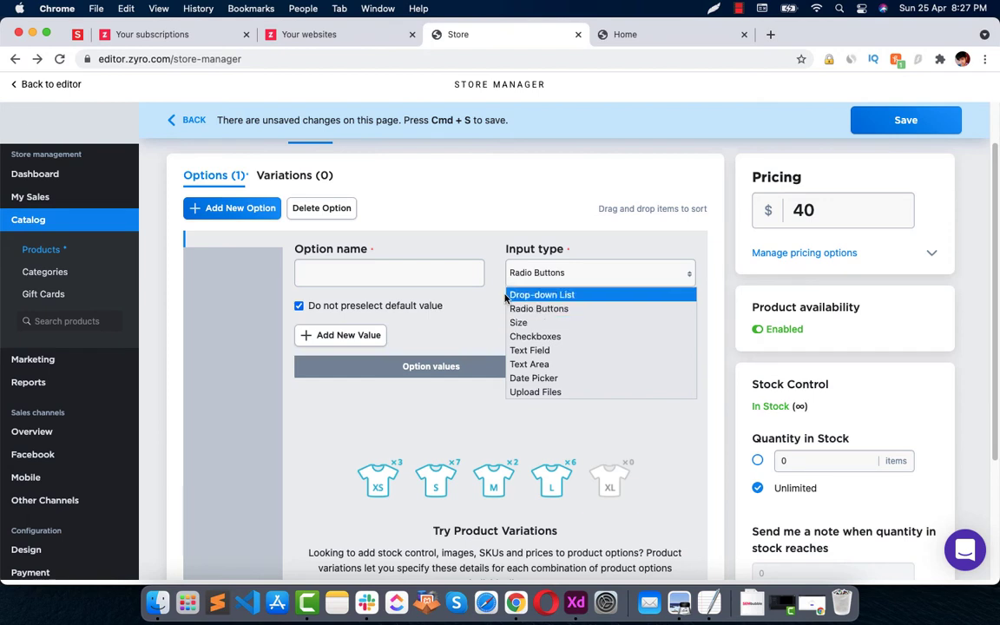
click(397, 305)
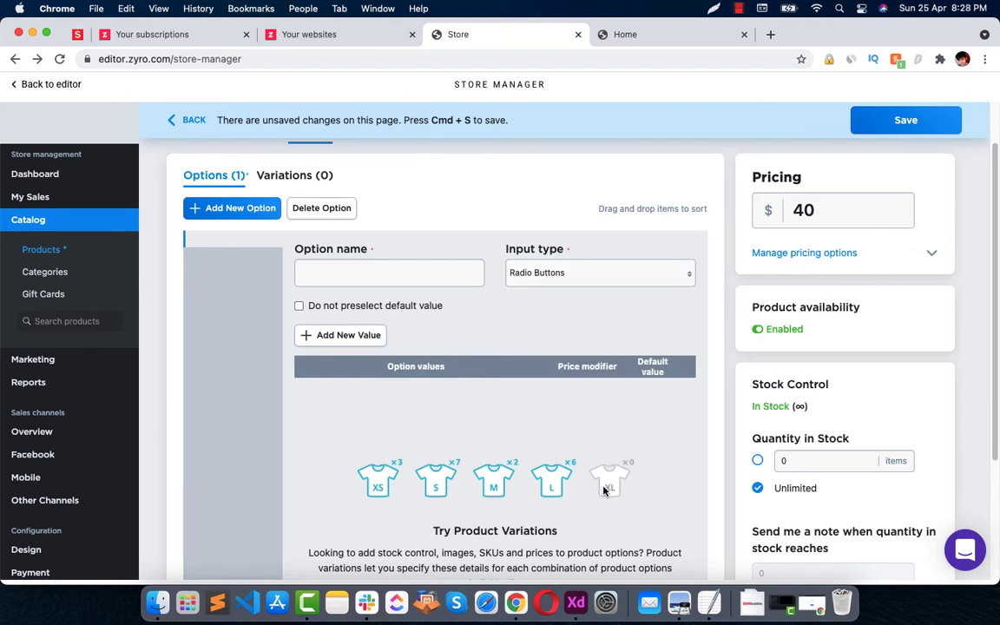
scroll(603, 491, down, 1)
scroll(561, 497, down, 2)
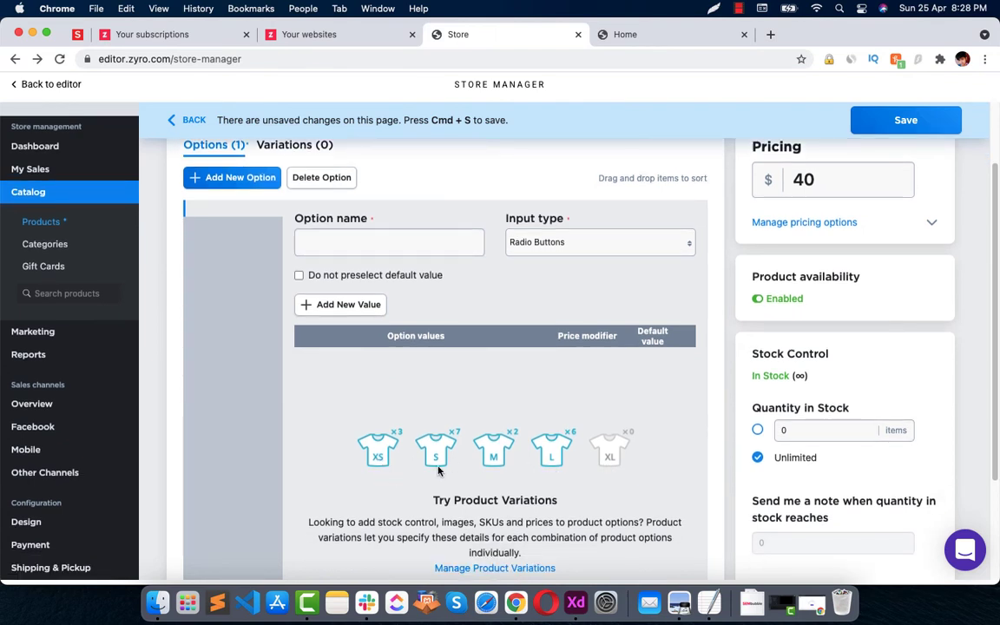
click(546, 242)
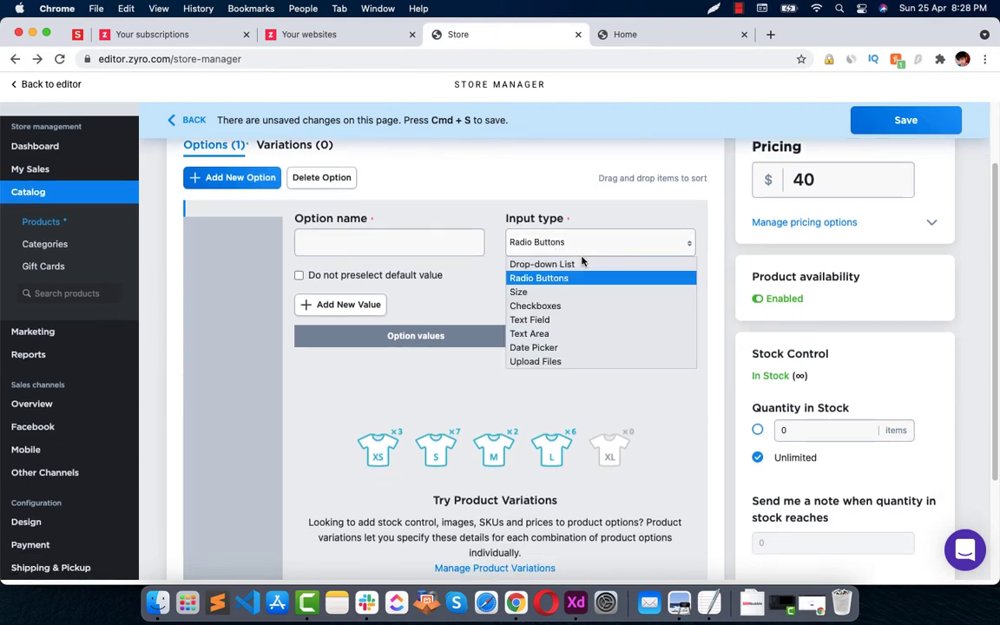
click(526, 242)
scroll(509, 274, up, 5)
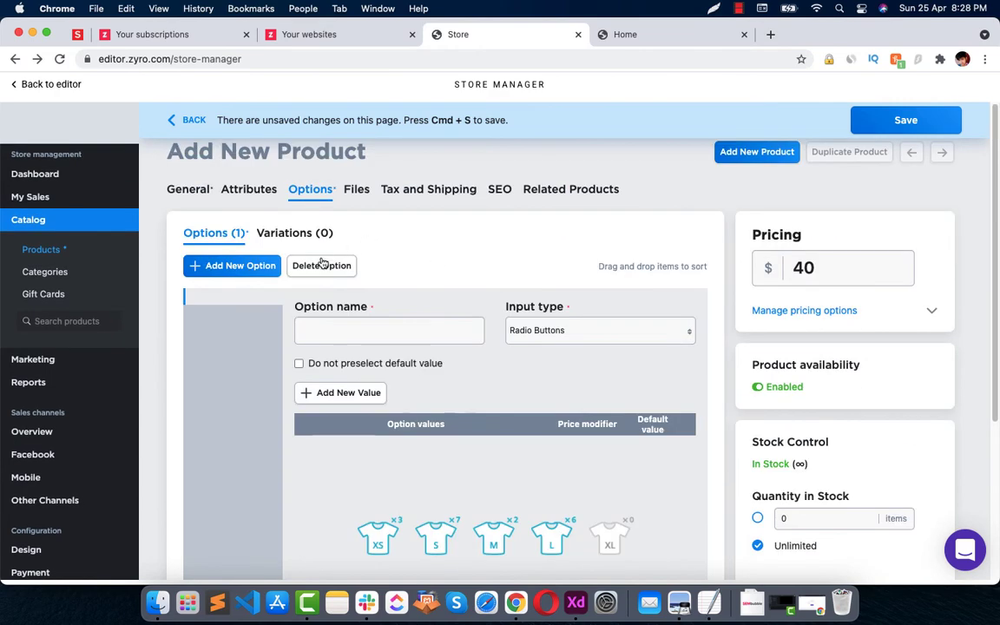
Step: Open the Files section of the new product and look over its file upload area
double_click(361, 196)
click(361, 196)
scroll(328, 217, down, 1)
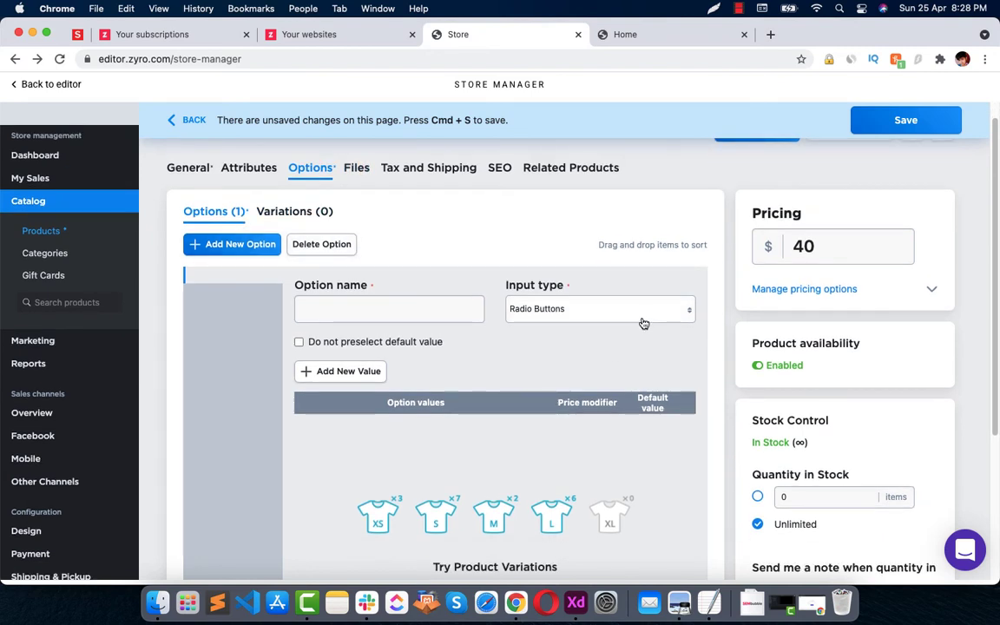
click(309, 245)
click(355, 169)
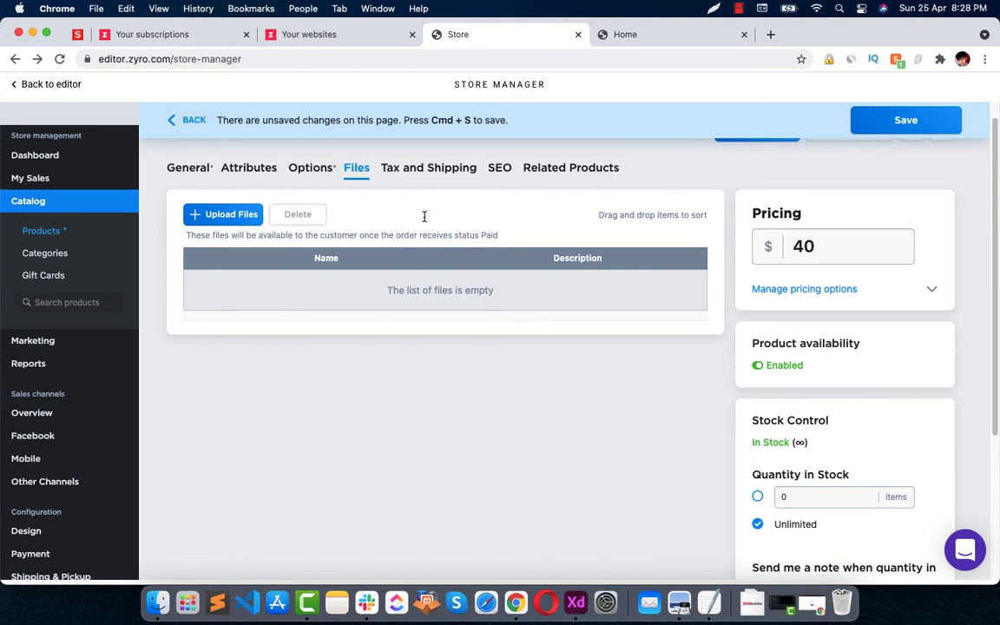
Step: Examine the product's Tax and Shipping settings, including the shipping requirement, weight and dimensions, and shipping rate choices
click(425, 168)
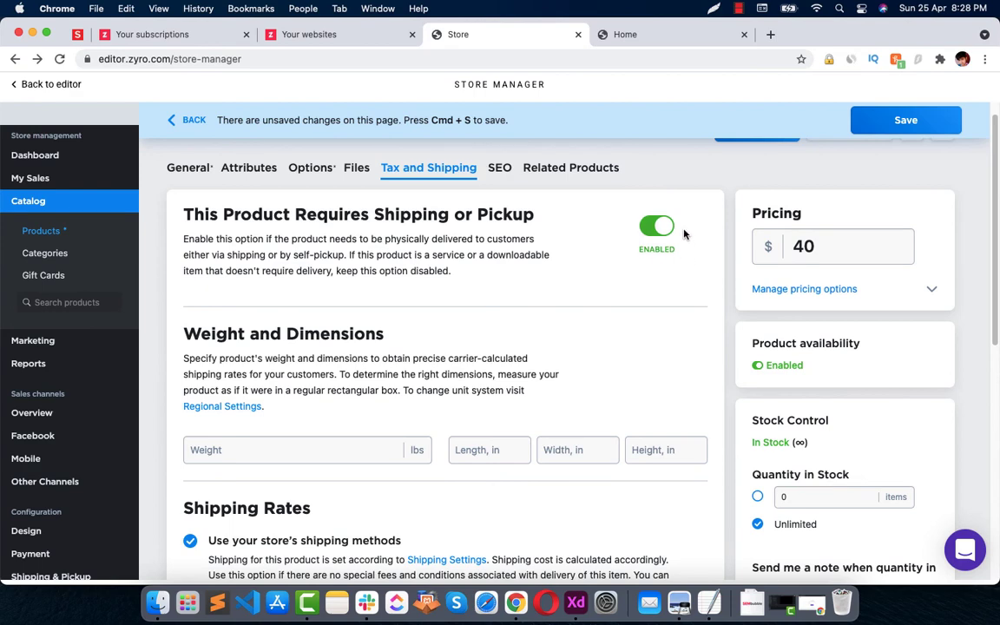
scroll(627, 251, down, 7)
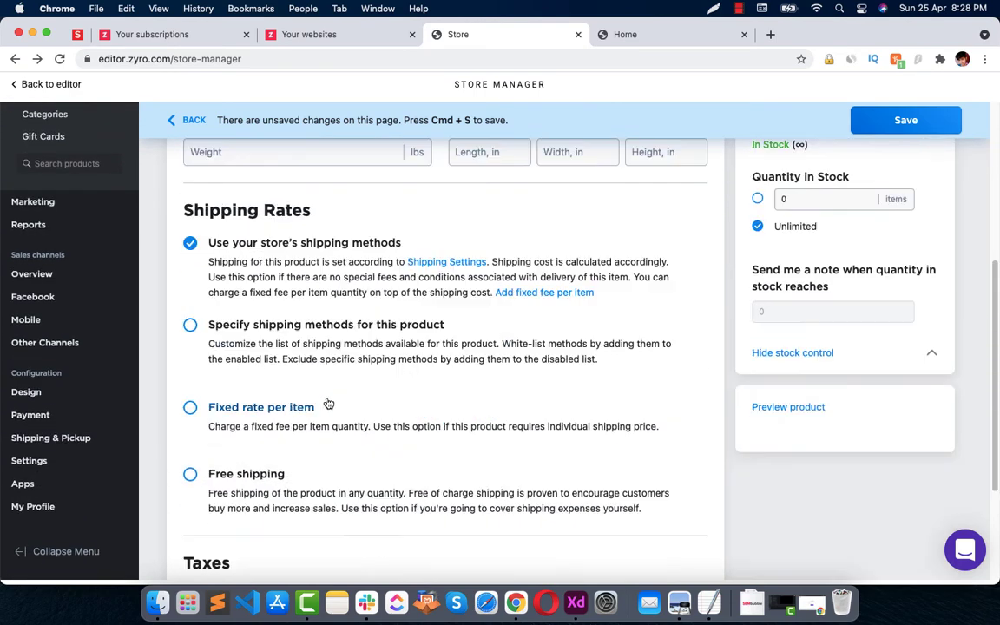
scroll(328, 404, down, 4)
scroll(336, 450, up, 4)
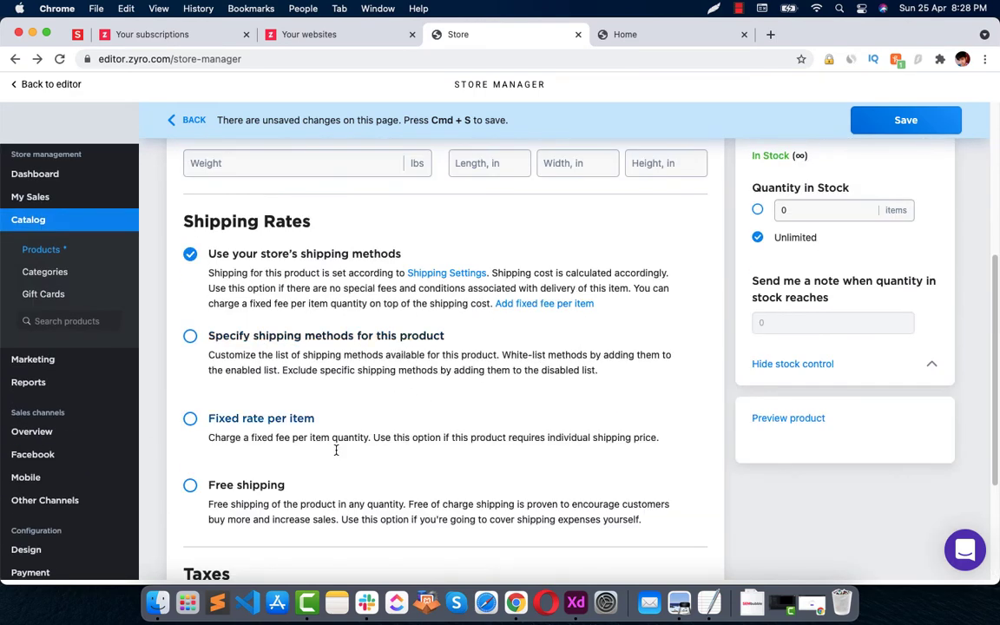
scroll(542, 245, up, 7)
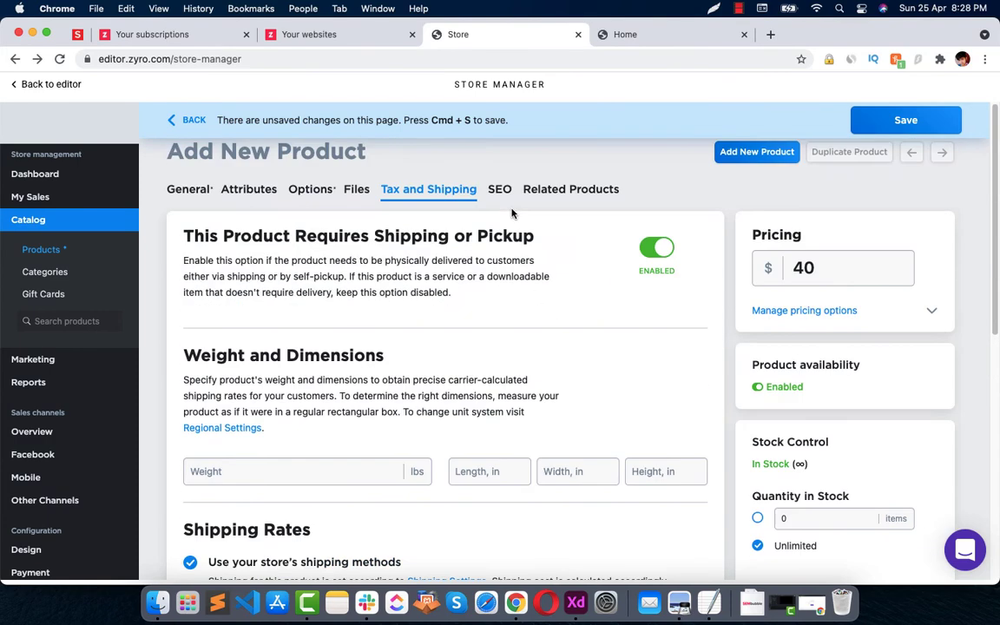
Step: Examine the product's SEO settings, including the search preview, page title and meta description
click(499, 189)
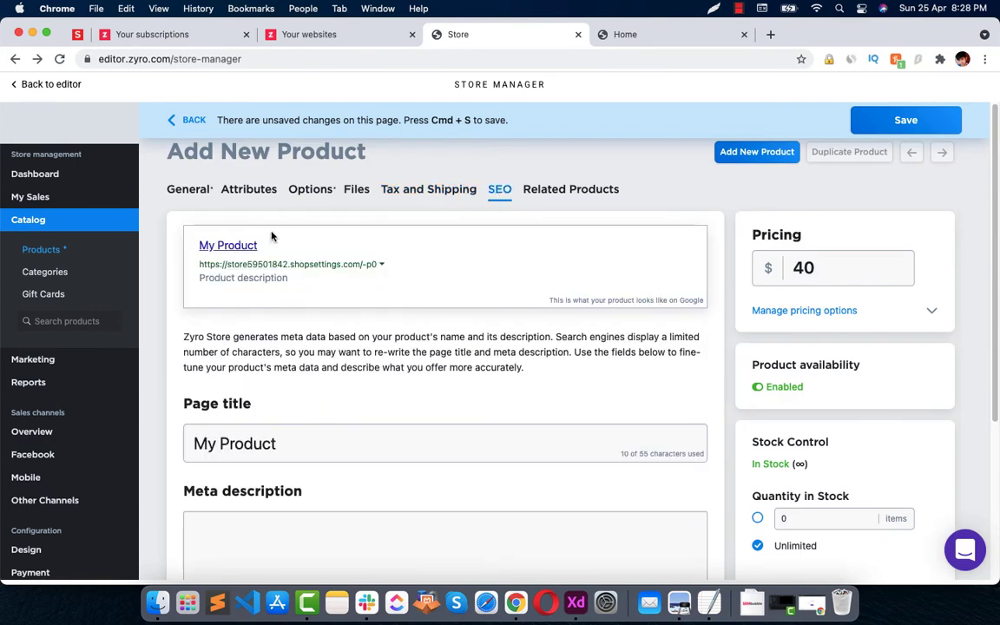
click(288, 443)
key(super+a)
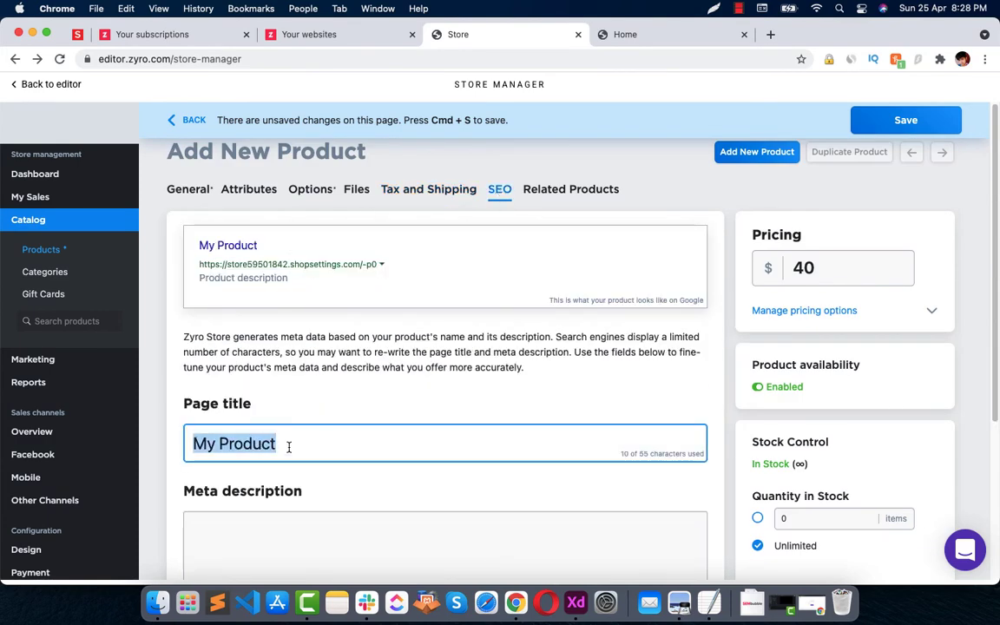
scroll(286, 434, down, 3)
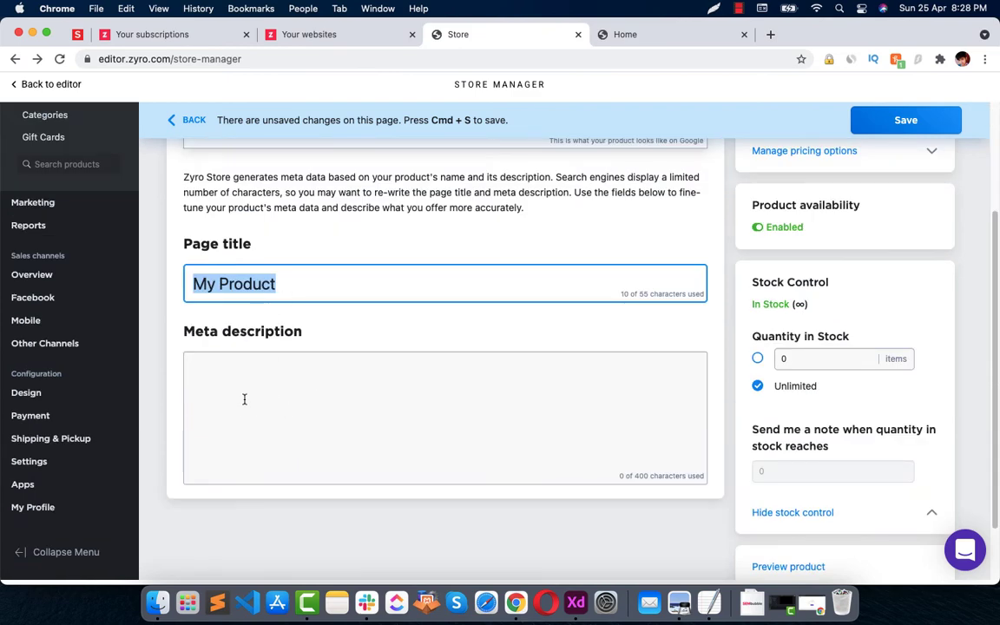
click(243, 399)
scroll(321, 379, up, 3)
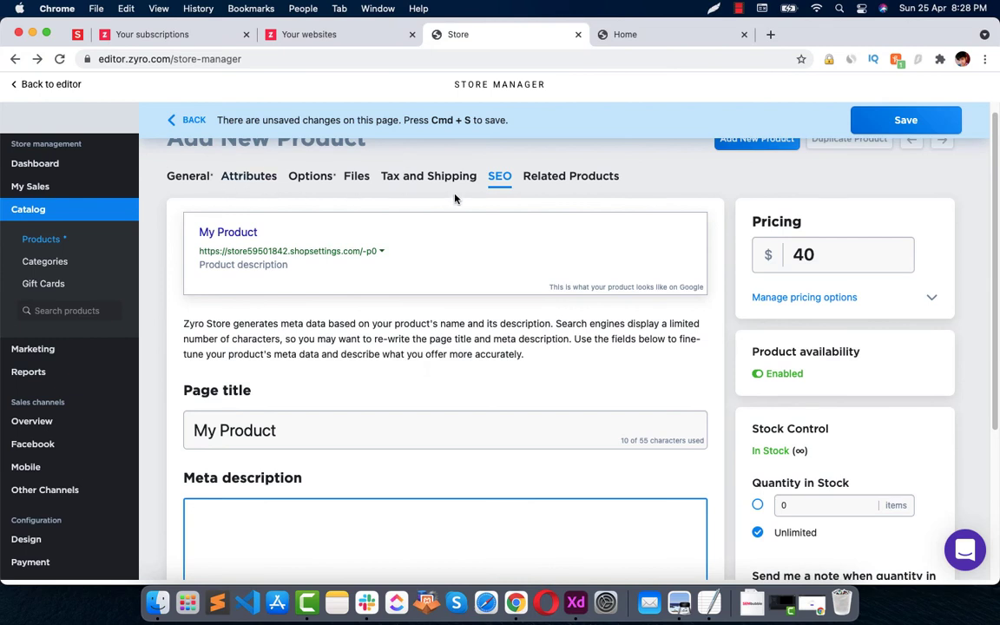
Step: Look over the Related Products settings of the new product and its stock control options
click(572, 180)
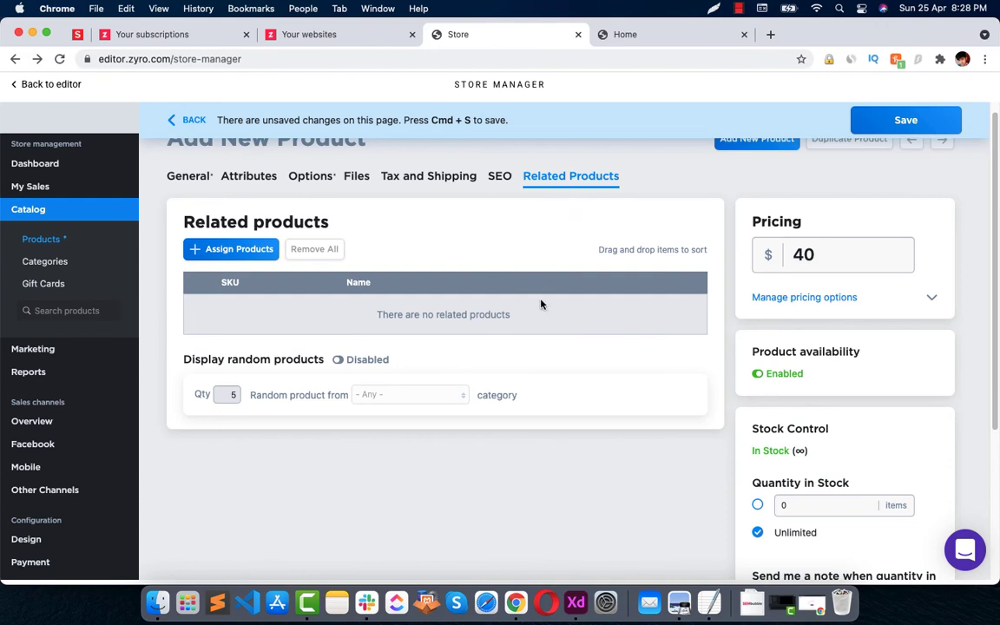
scroll(998, 174, up, 2)
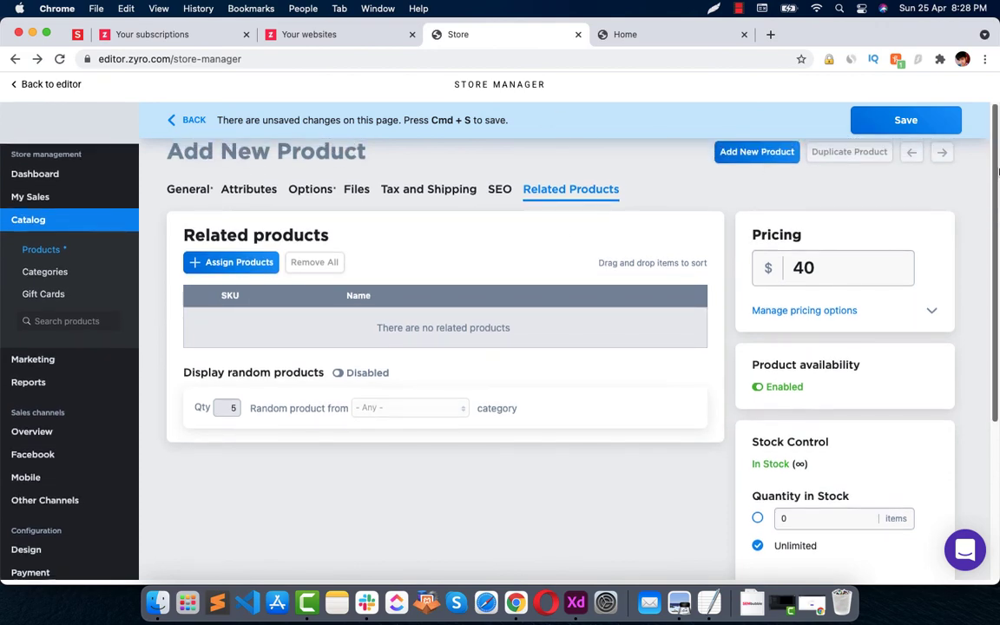
scroll(993, 188, down, 5)
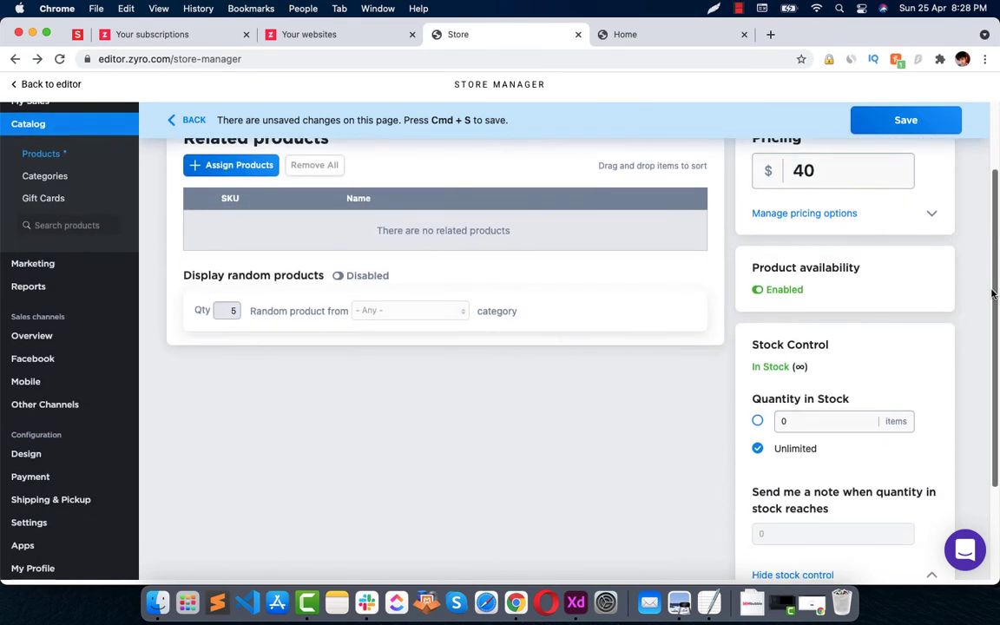
scroll(993, 377, up, 5)
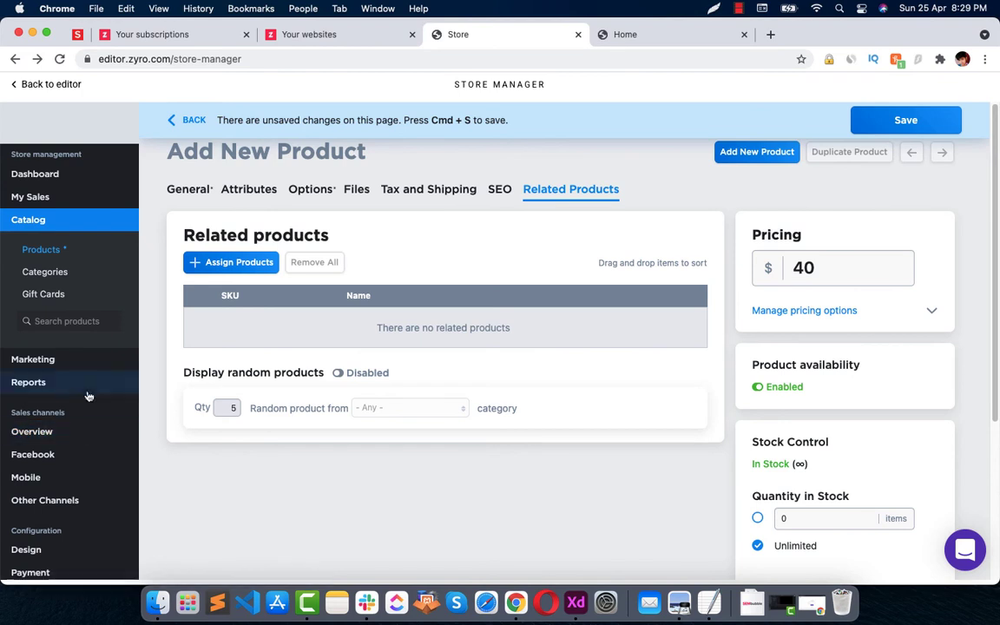
Step: Switch to the Nyx site settings and look through the Online store, Subscription and SEO pages
click(649, 38)
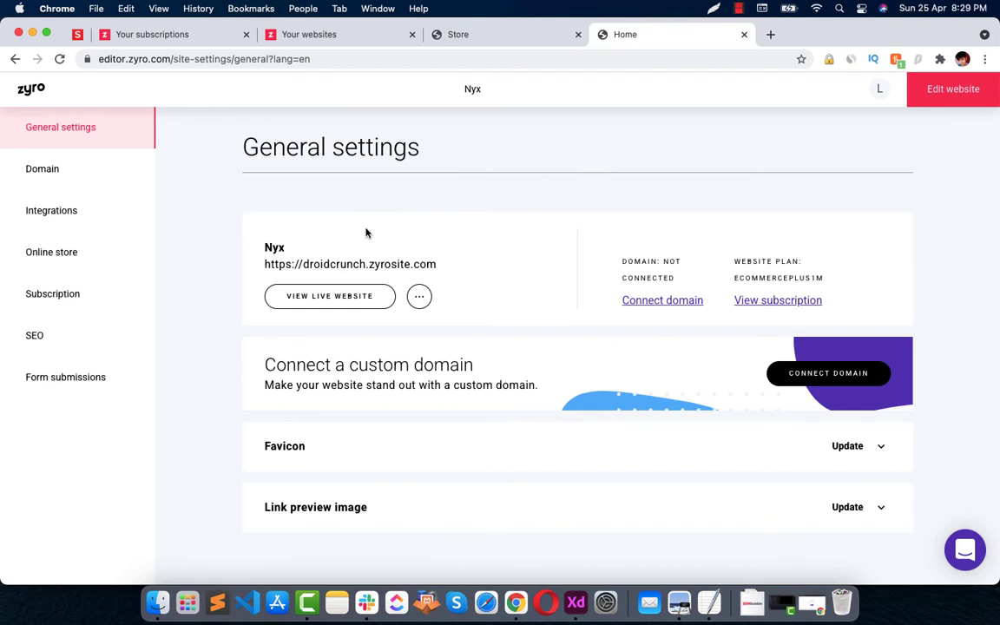
click(79, 251)
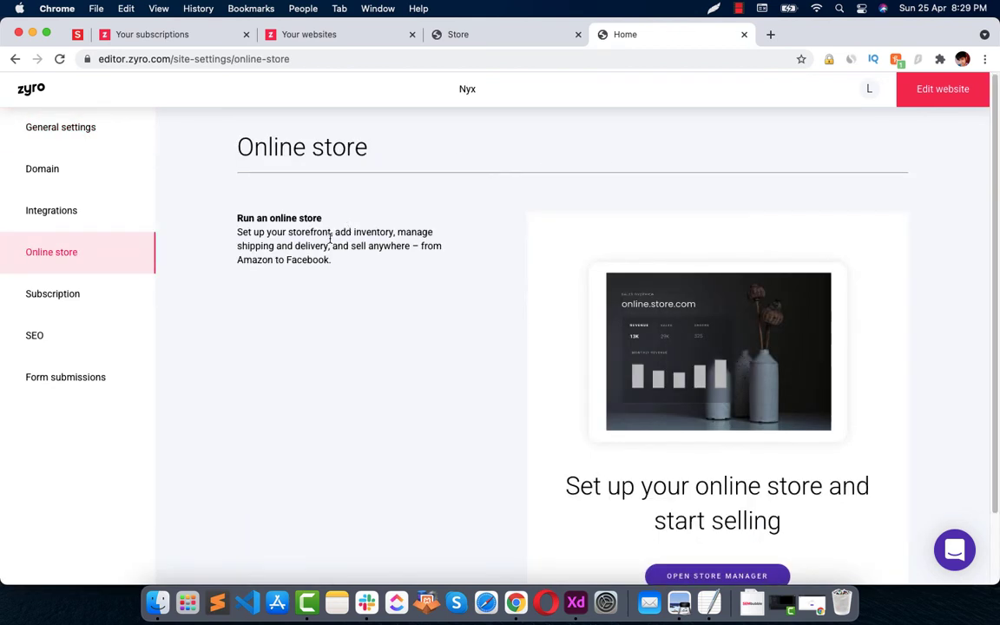
click(97, 299)
click(96, 339)
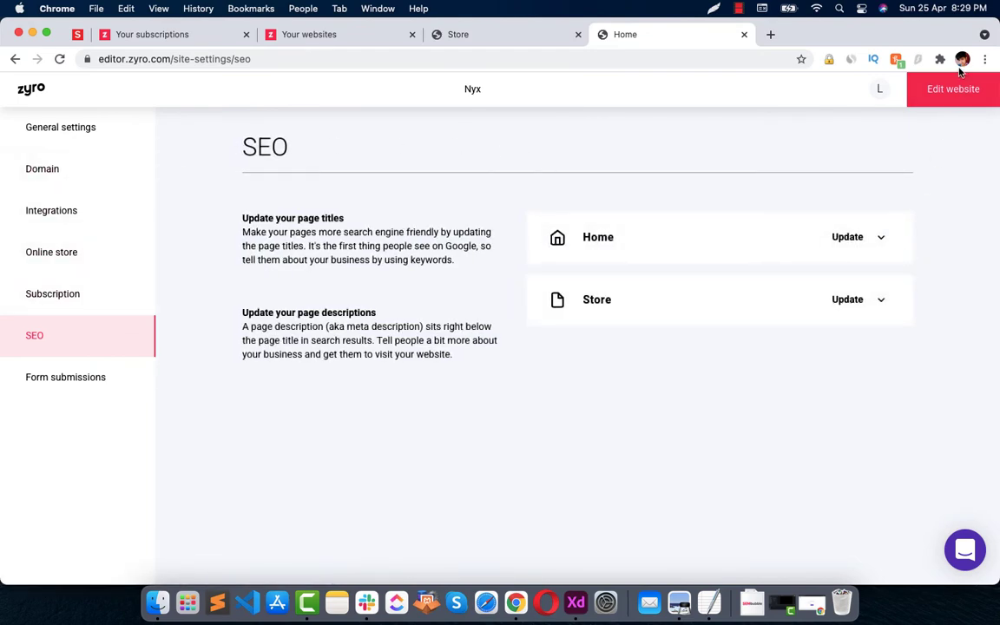
click(59, 139)
Step: Go to the list of websites, open the Nyx site for editing and return to the store manager
click(512, 35)
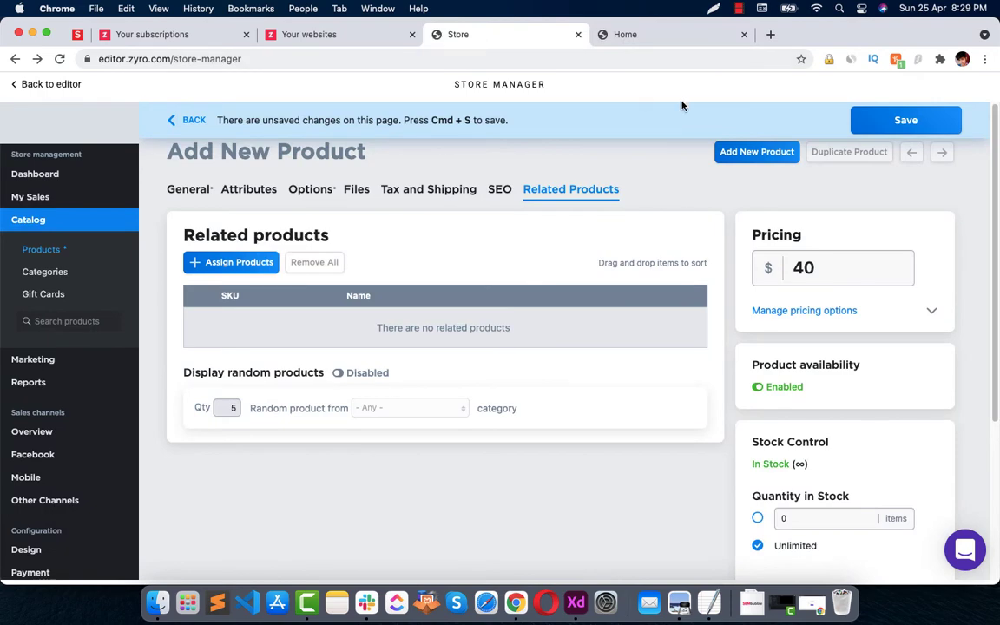
click(287, 35)
mouse_move(223, 265)
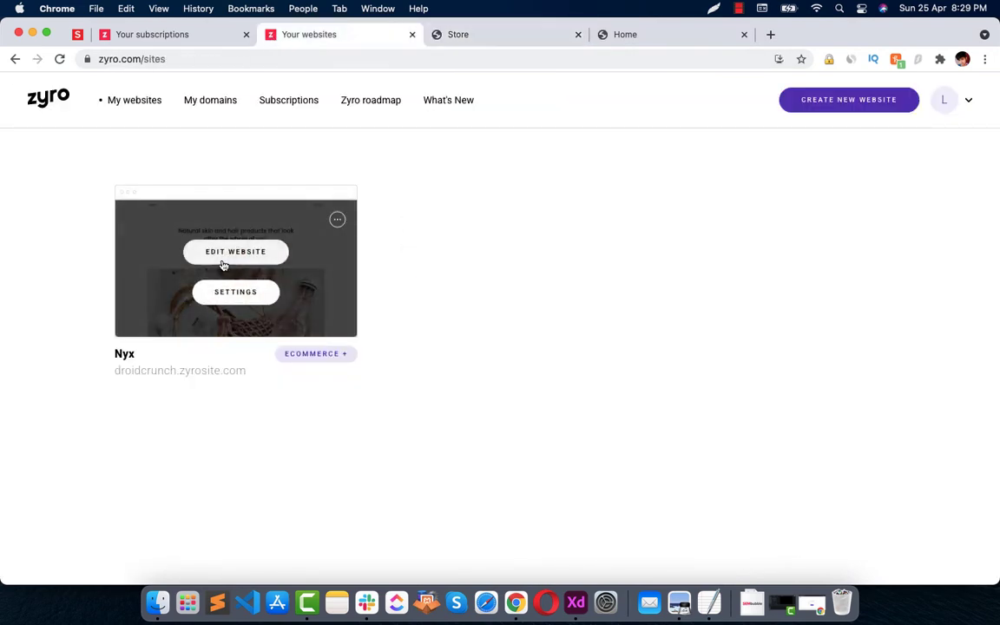
click(479, 35)
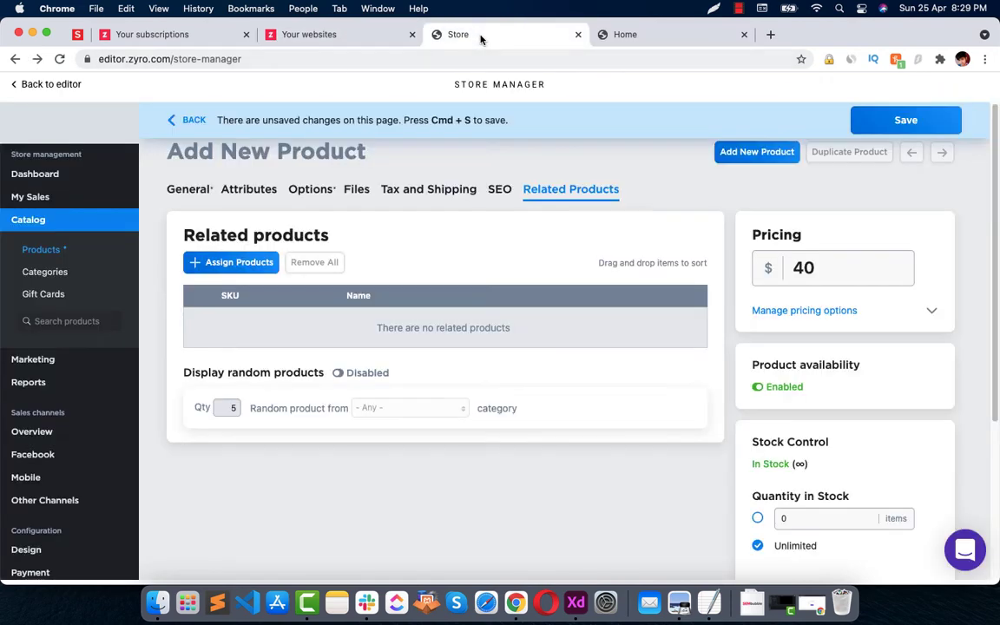
Step: Open the Marketing overview, leaving the new product unsaved, and examine its advertising, abandoned cart, coupon, discount and remarketing tools
click(62, 363)
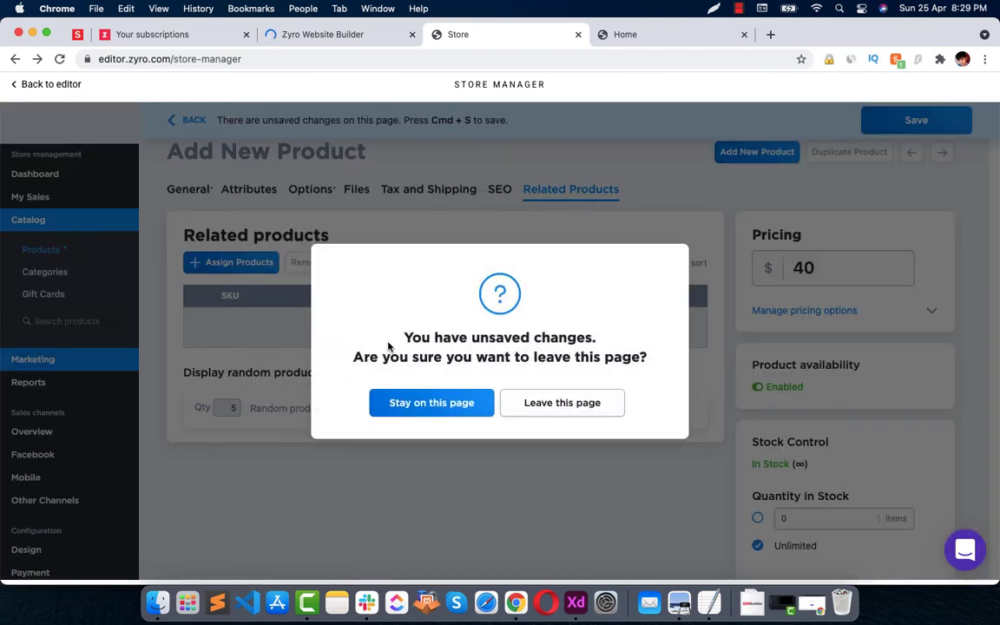
click(559, 406)
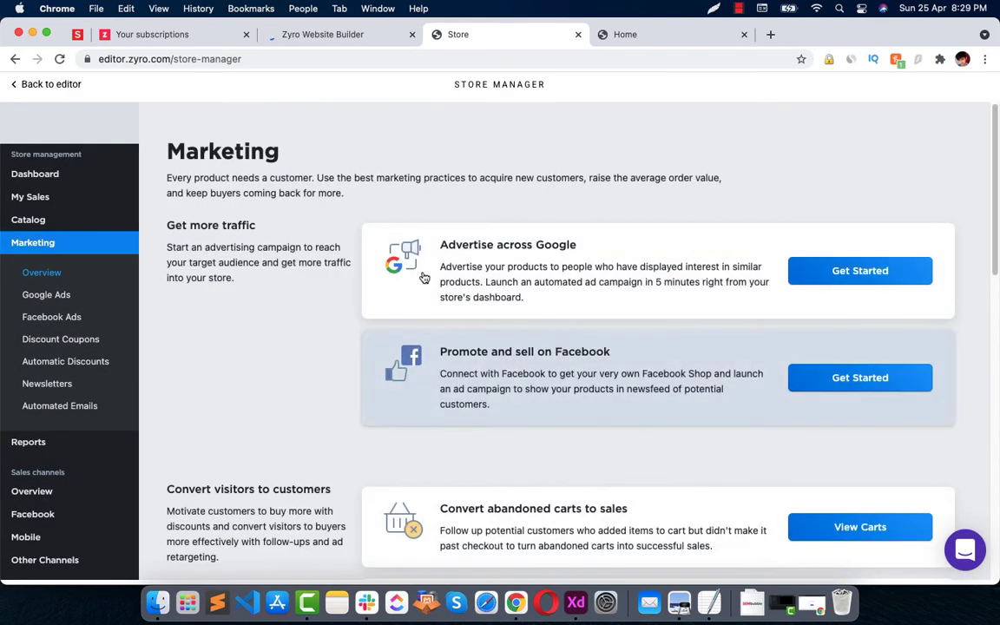
scroll(707, 428, down, 3)
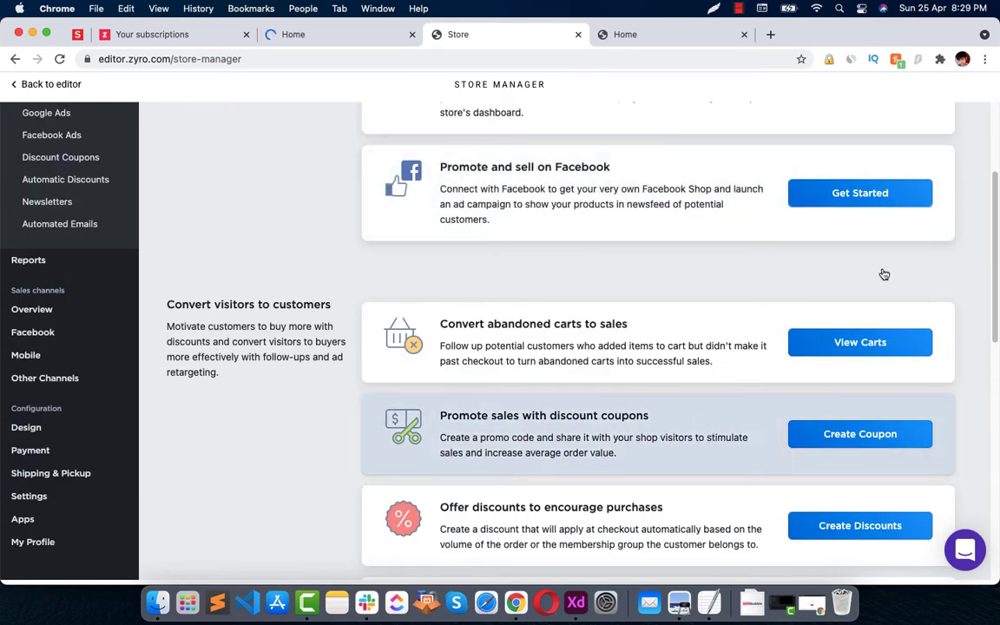
scroll(998, 208, up, 3)
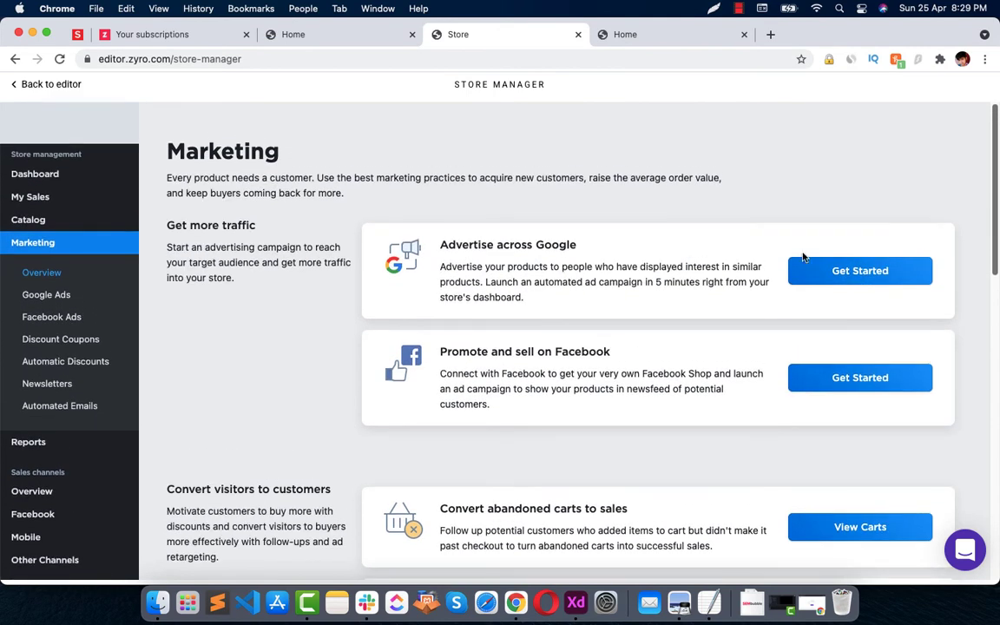
scroll(595, 379, down, 1)
scroll(683, 285, down, 2)
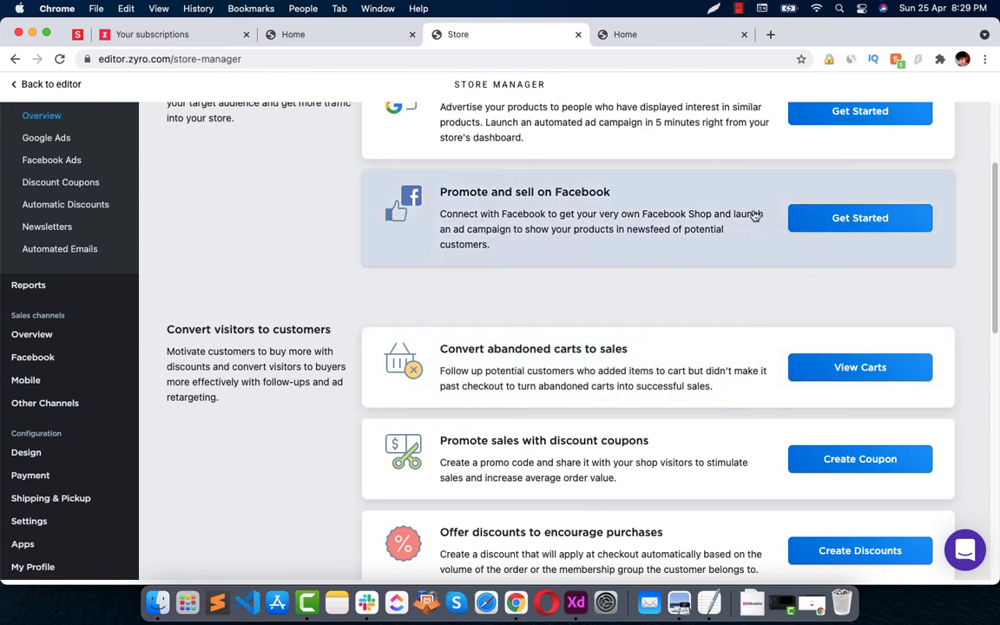
scroll(754, 221, down, 4)
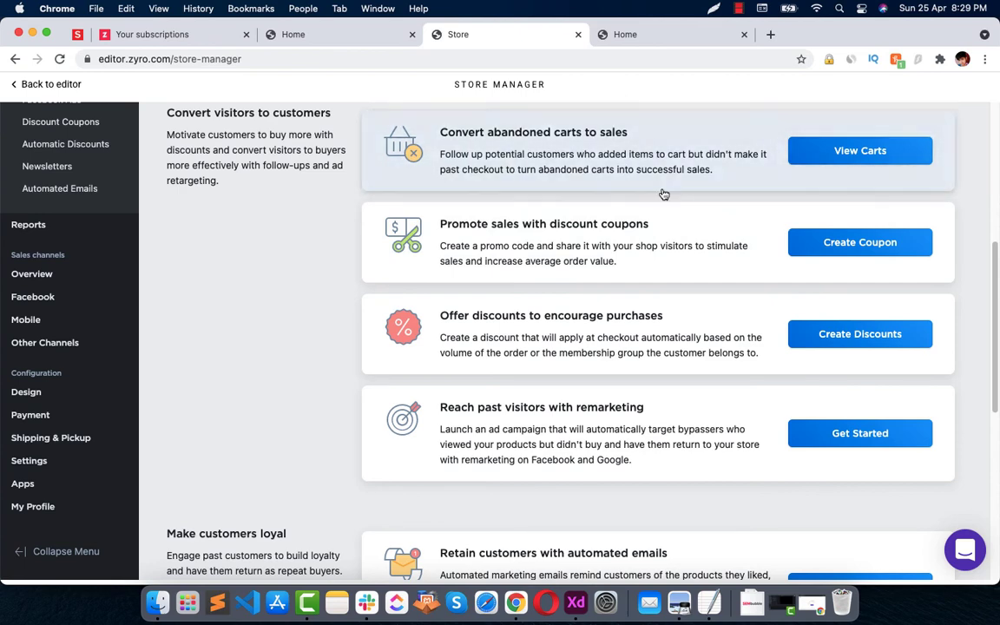
Step: Look over the customer loyalty and performance analysis tools in the rest of the Marketing overview
scroll(630, 430, down, 1)
scroll(630, 434, down, 10)
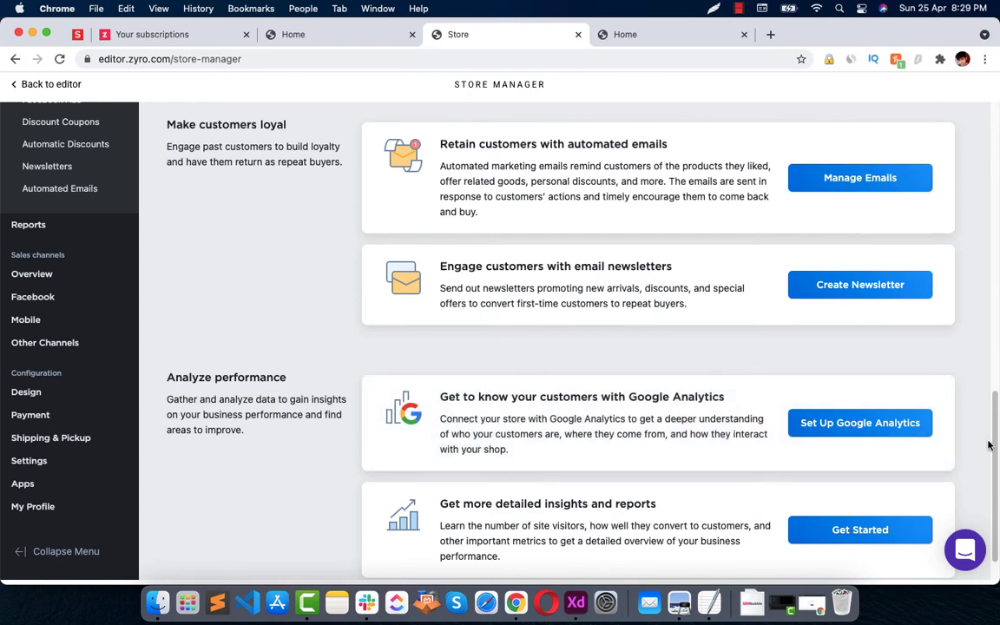
drag(995, 445, 996, 127)
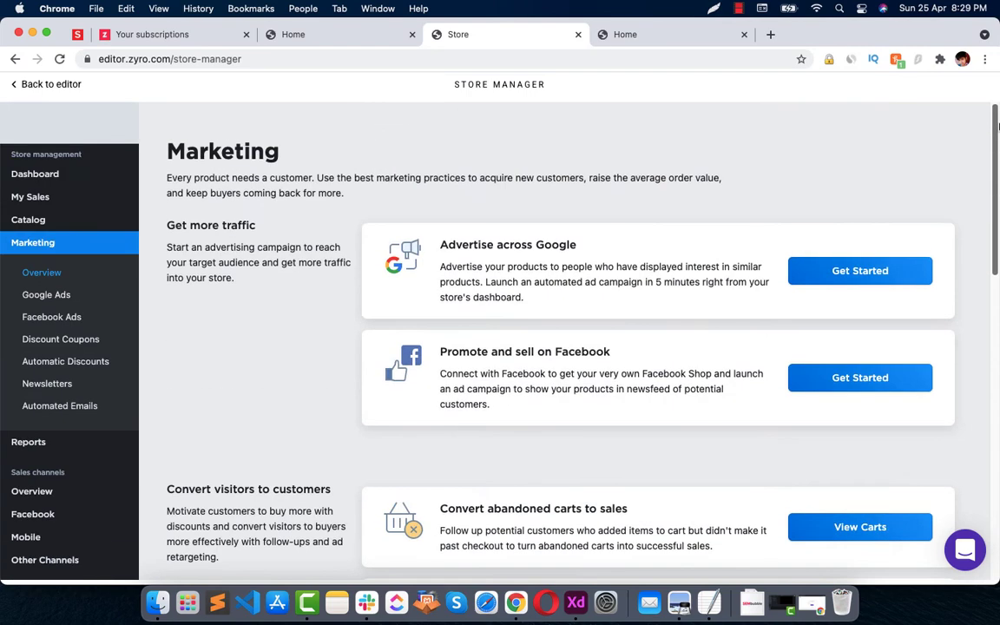
Step: Look at the Nyx home page in the editor and the site's general settings, and return to the store manager
click(318, 42)
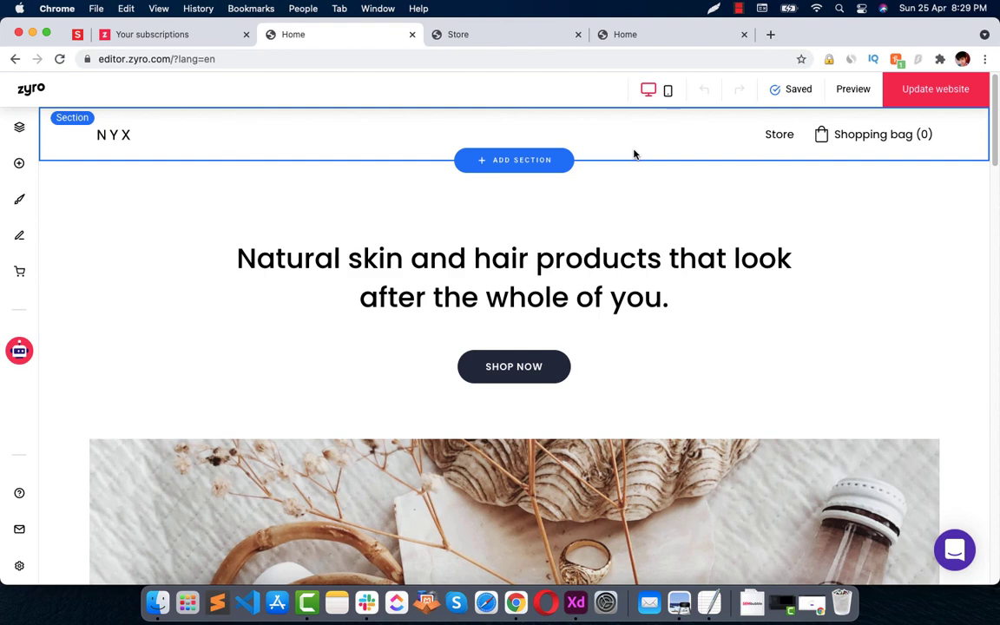
click(666, 38)
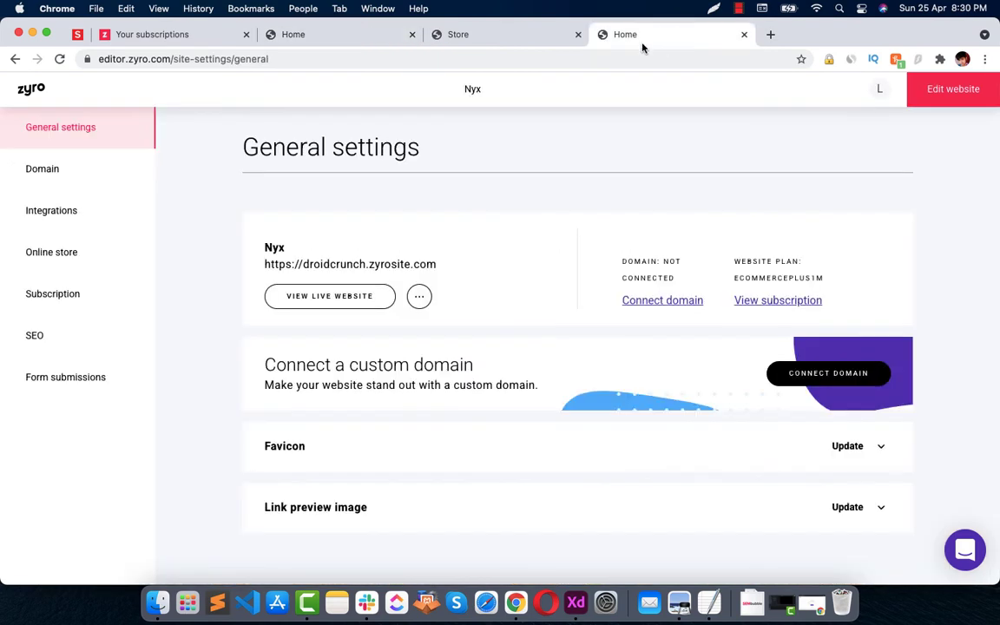
click(523, 44)
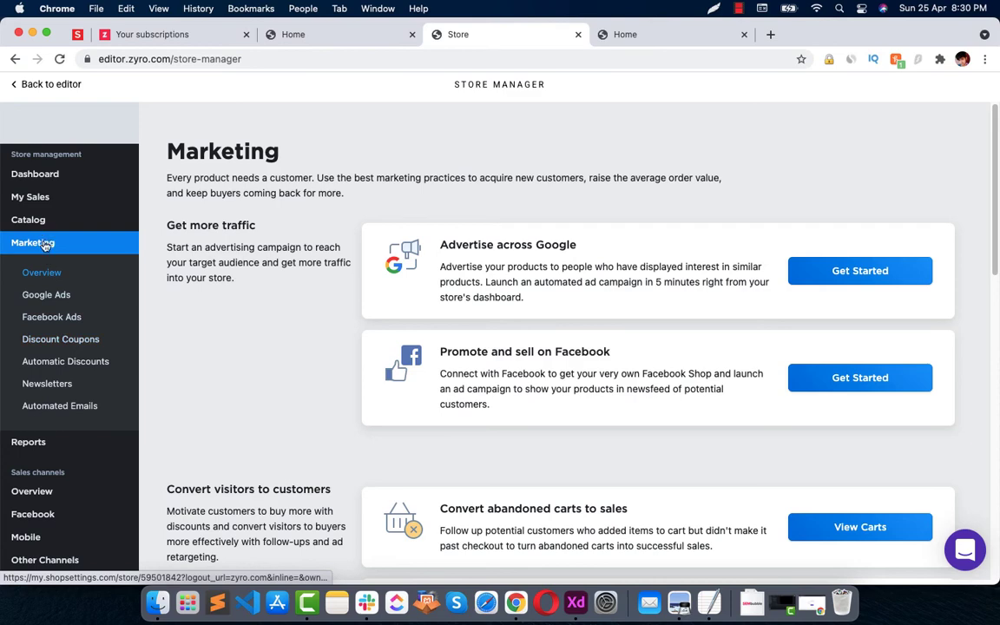
Step: Open the store's Discount Coupons page, start a new coupon and select its generated coupon code
click(52, 361)
click(58, 339)
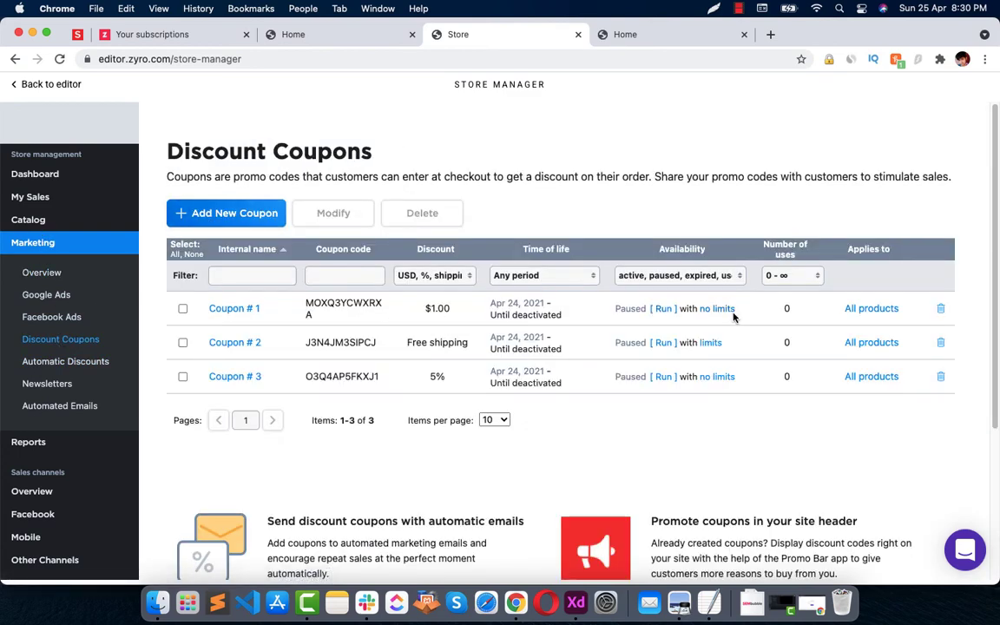
click(224, 212)
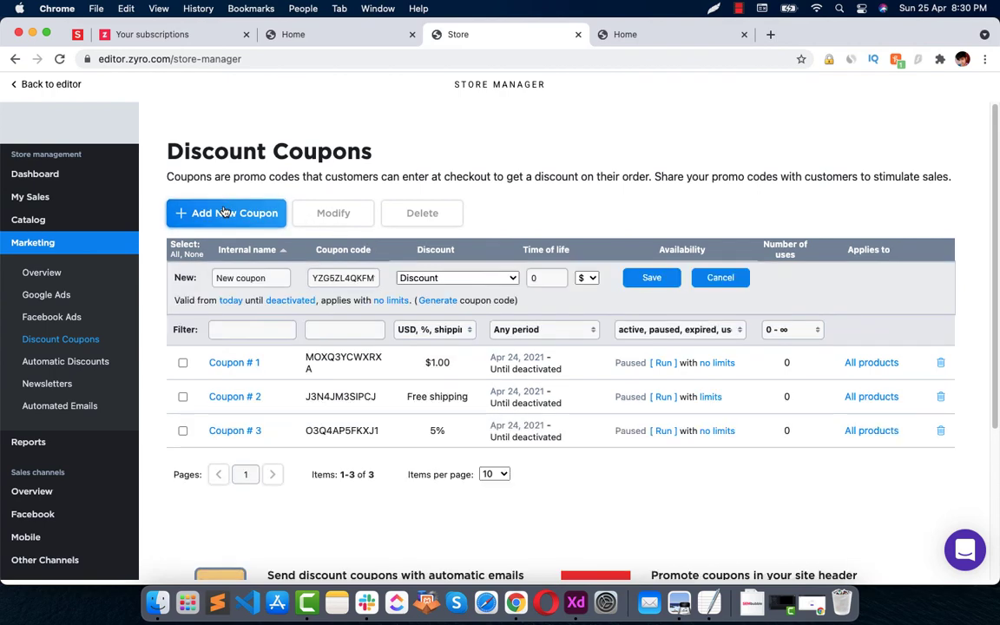
double_click(361, 279)
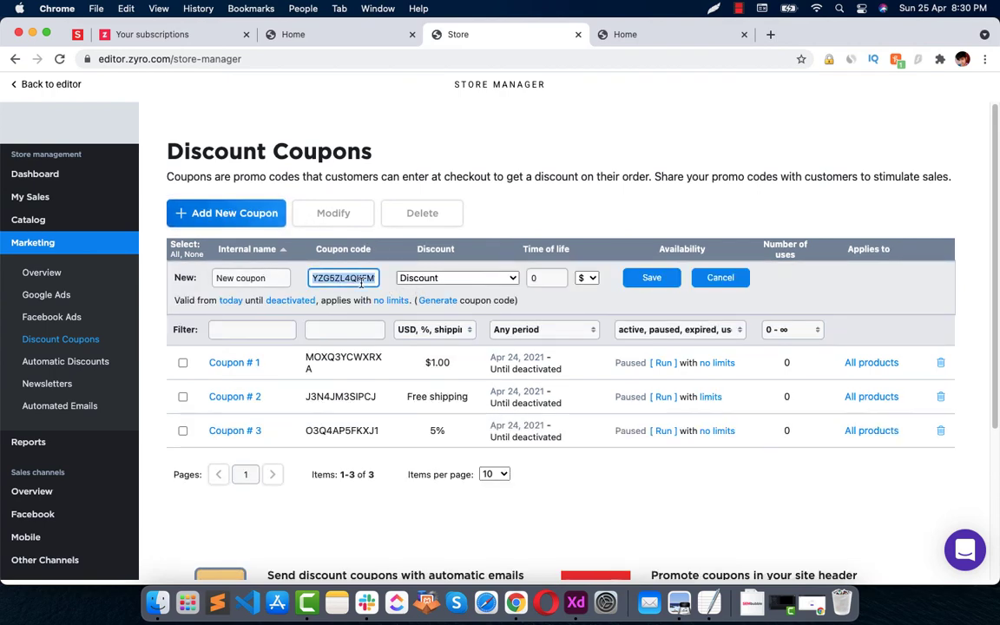
Step: Try percent as the new coupon's discount unit and return it to dollars
click(593, 279)
click(594, 293)
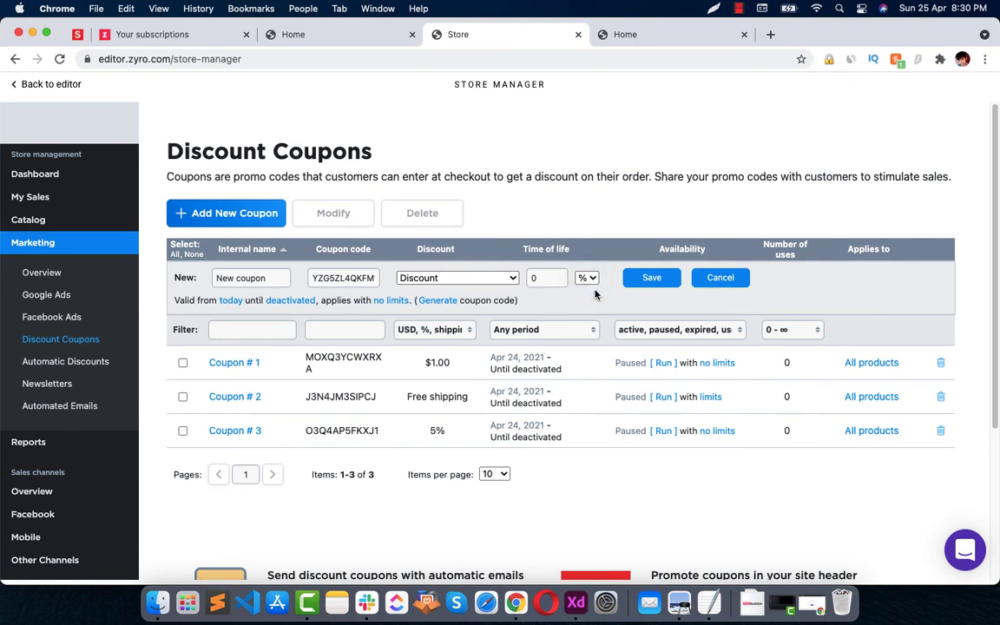
click(593, 284)
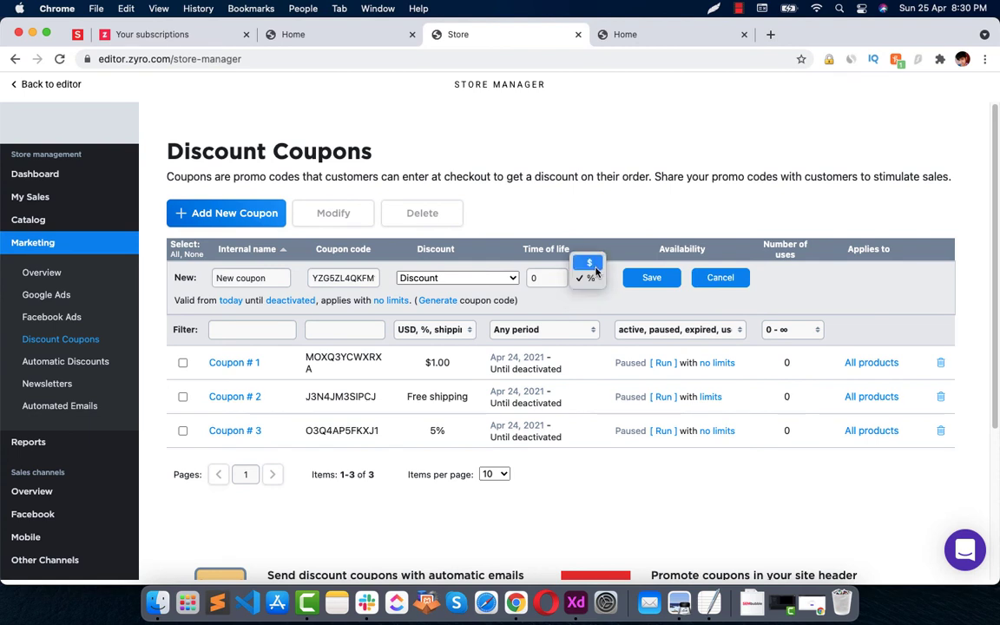
click(594, 266)
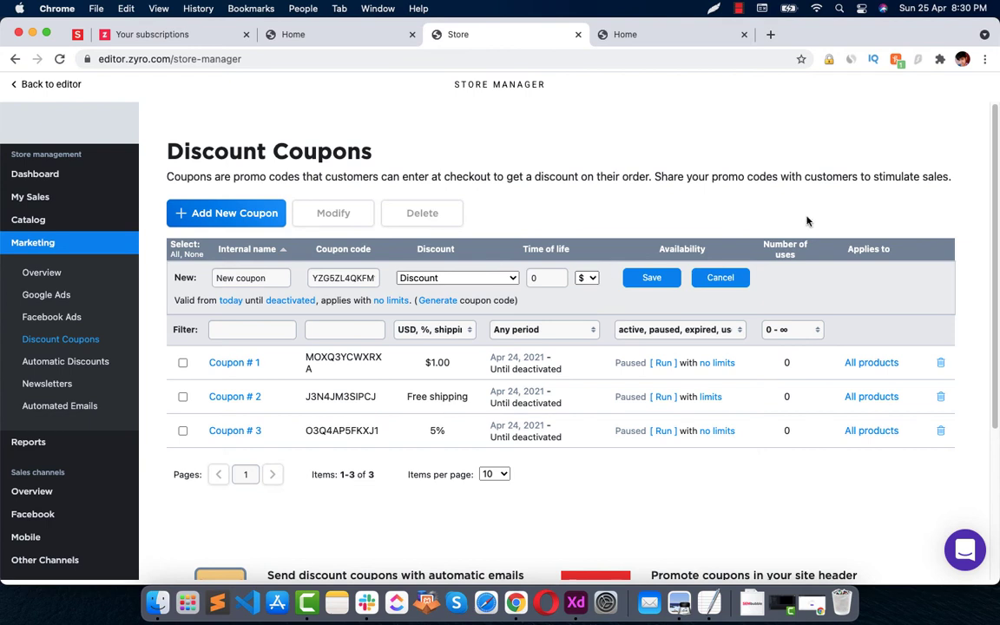
Step: Open the Automatic Discounts page and add a discount based on order subtotal
click(85, 360)
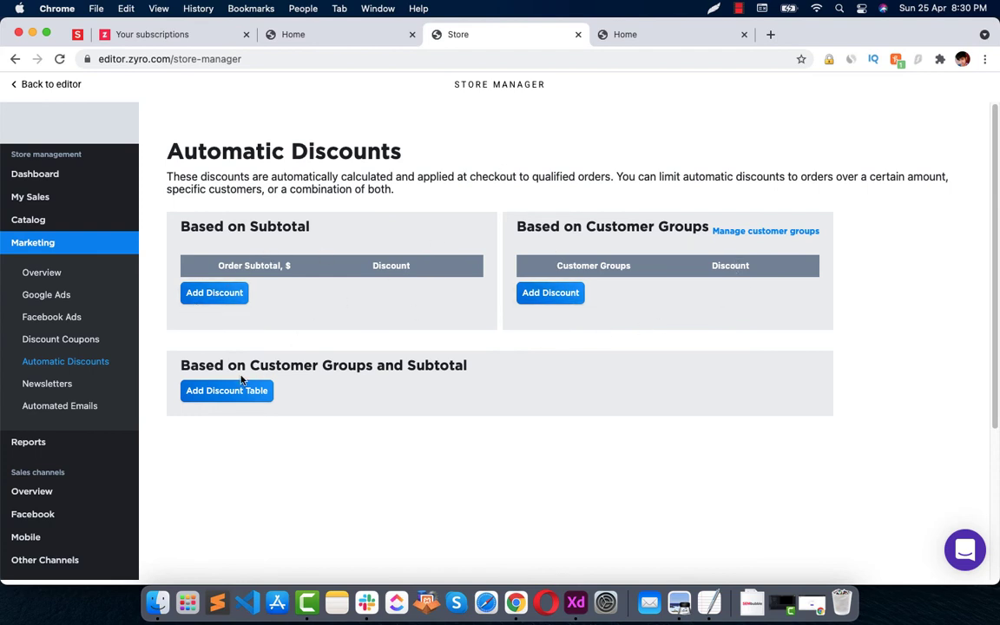
click(231, 294)
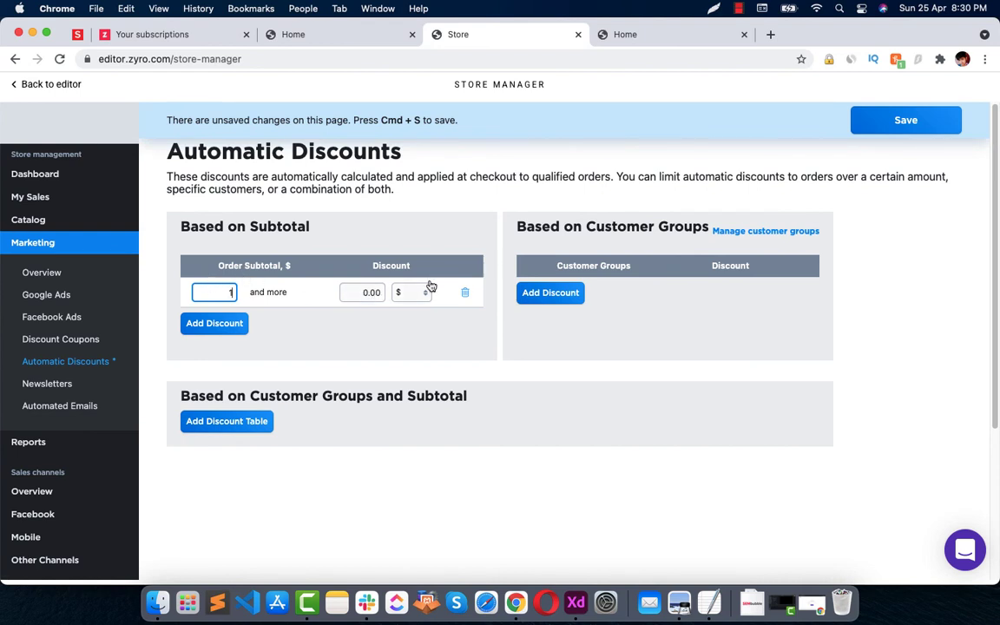
click(225, 262)
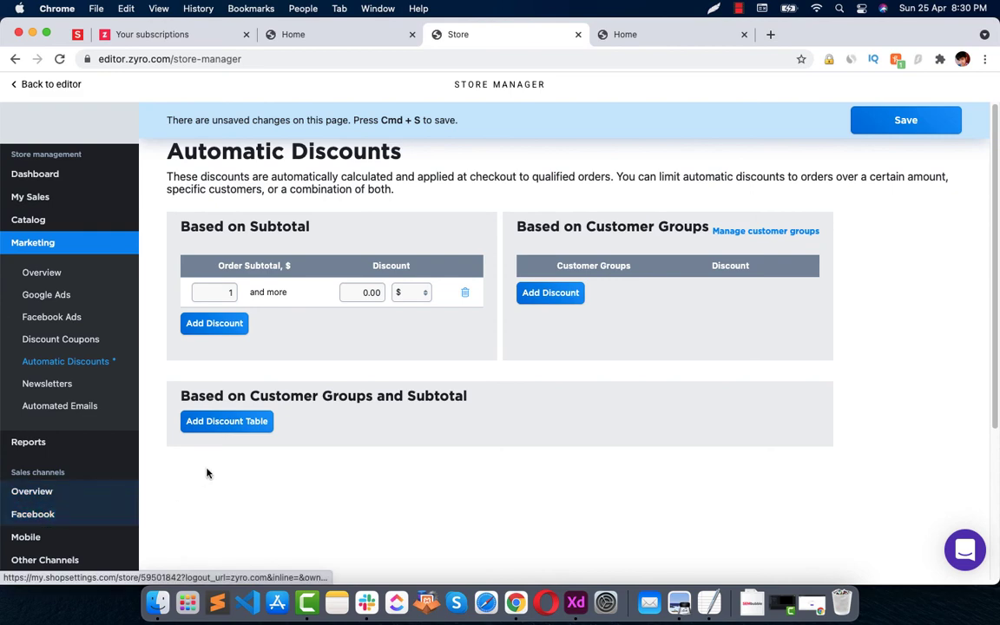
Step: Go to the App Market, leaving the automatic discount unsaved, and browse the recommended apps
scroll(208, 474, down, 3)
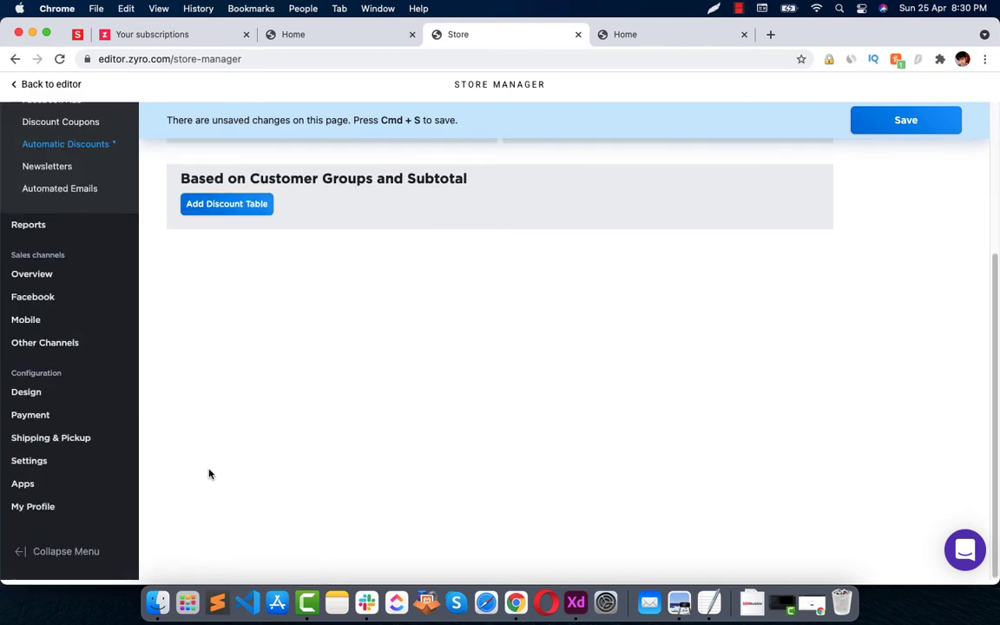
click(85, 489)
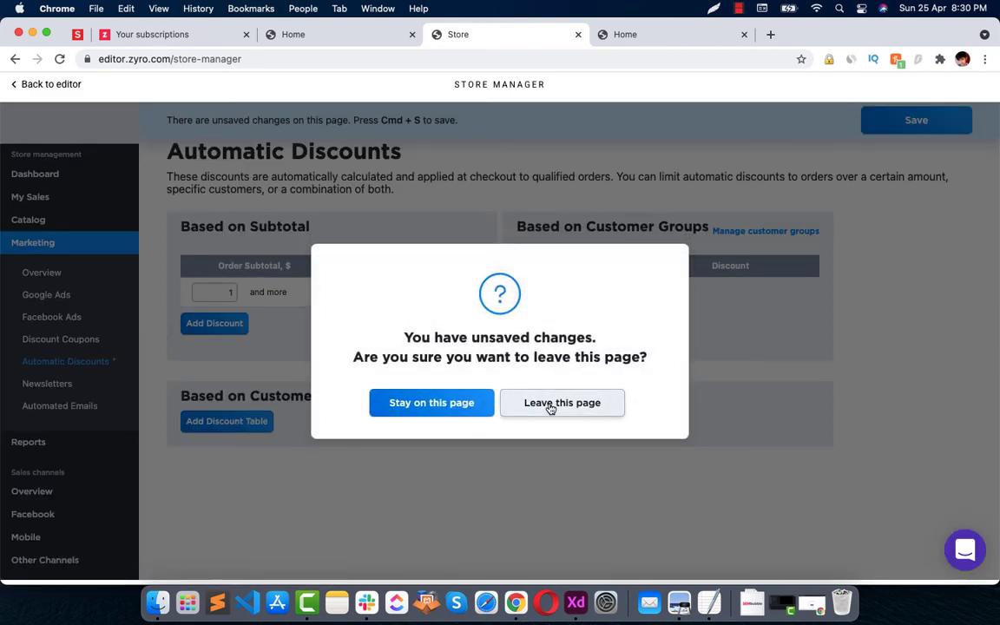
click(550, 395)
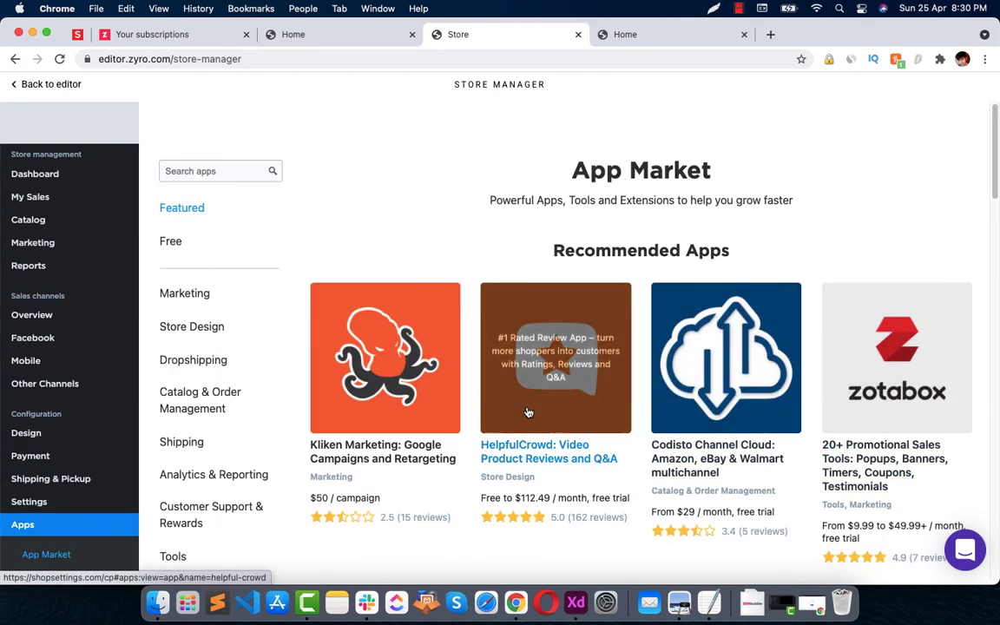
scroll(558, 384, down, 6)
scroll(634, 323, down, 5)
scroll(634, 323, up, 15)
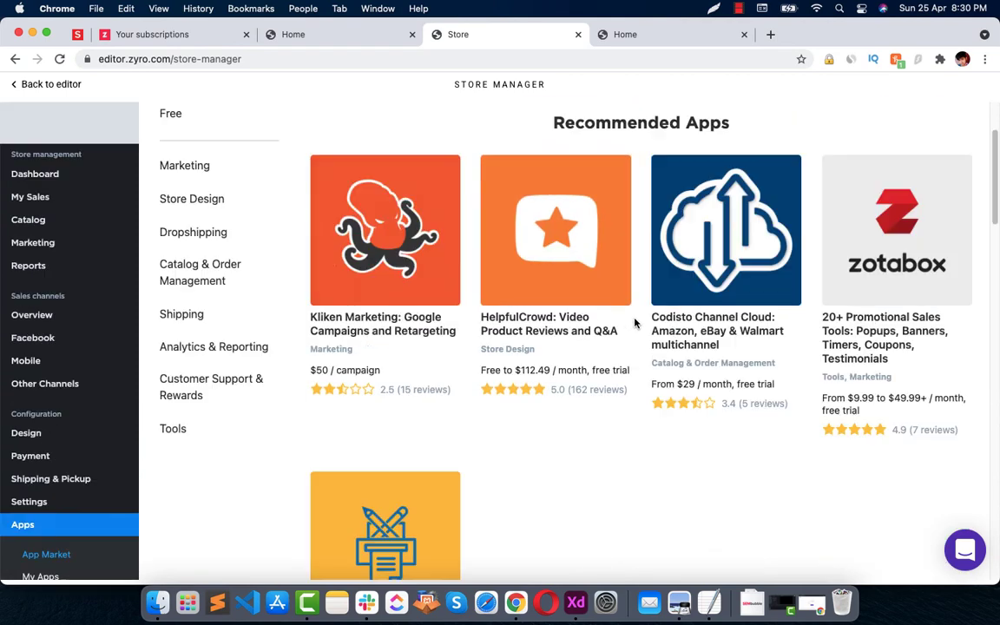
Step: Search the App Market for "affili" and open the Affiliatly: Affiliate Marketing Software app
scroll(324, 295, up, 2)
click(183, 163)
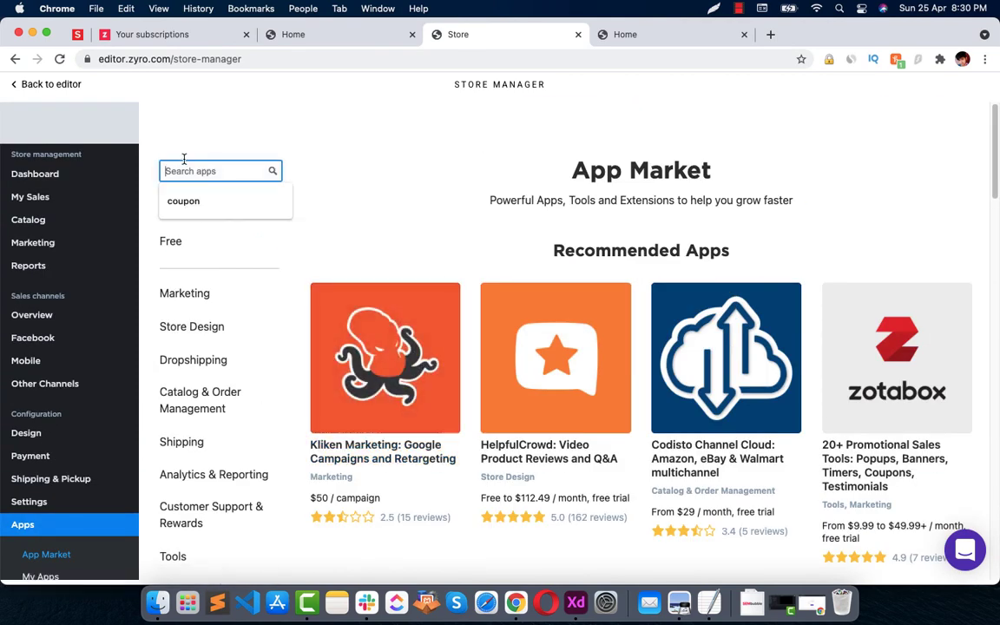
text(a)
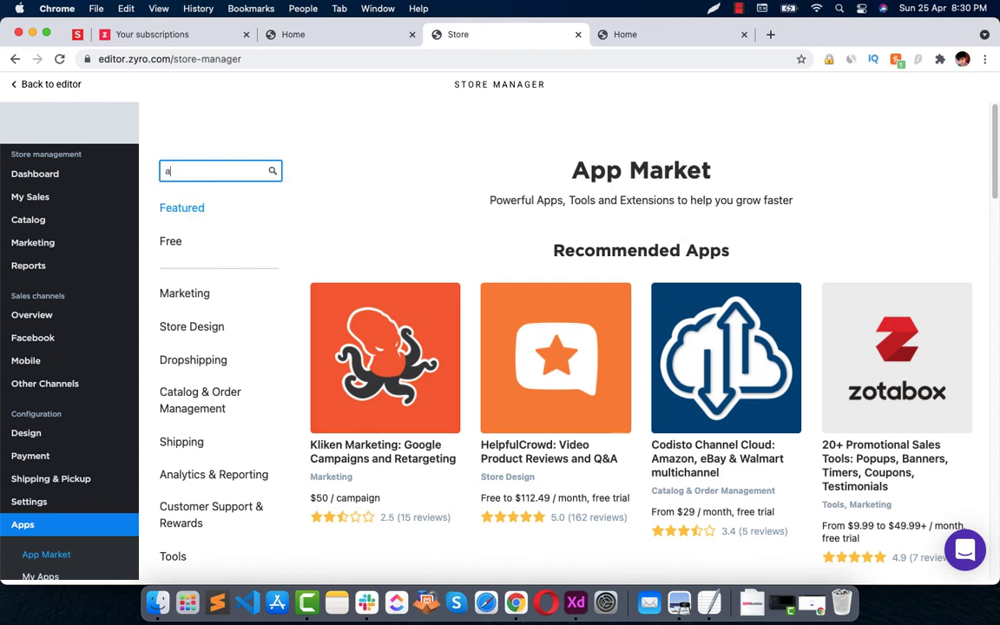
text(ffili)
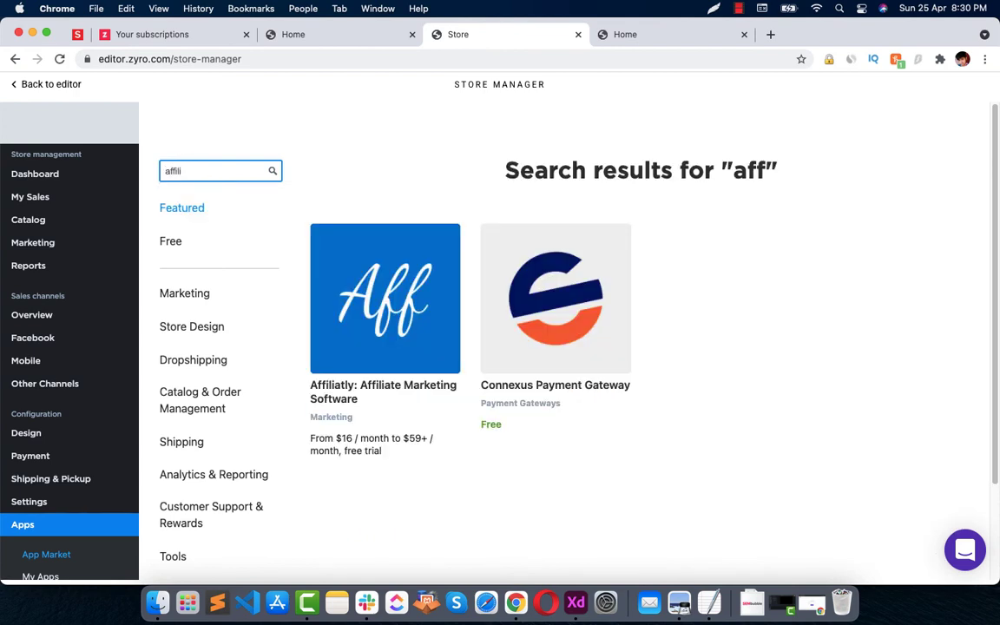
click(453, 341)
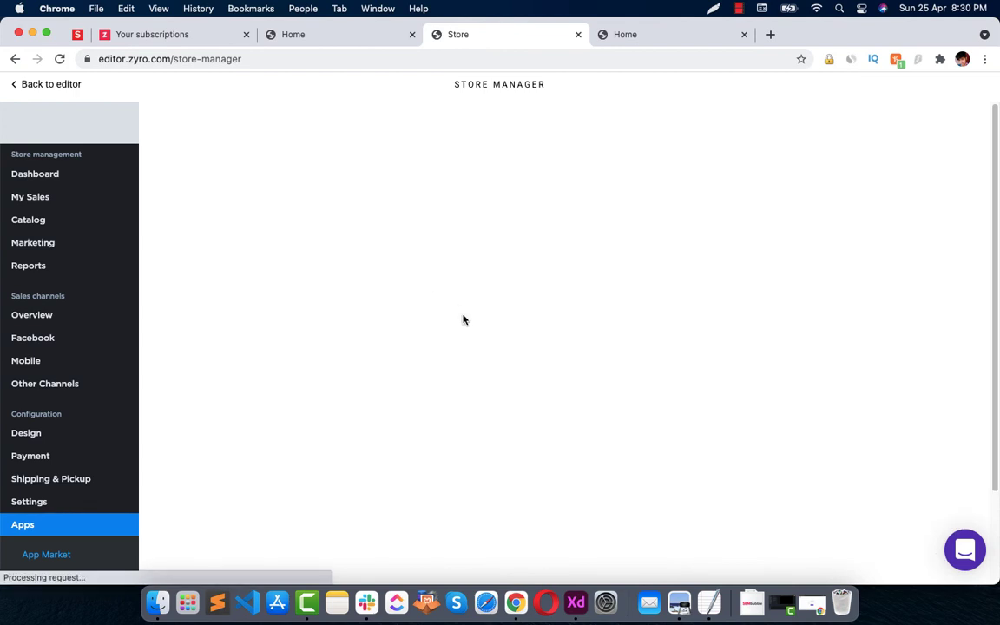
Step: Examine the Affiliatly app page and go through its preview screenshots
scroll(927, 233, down, 1)
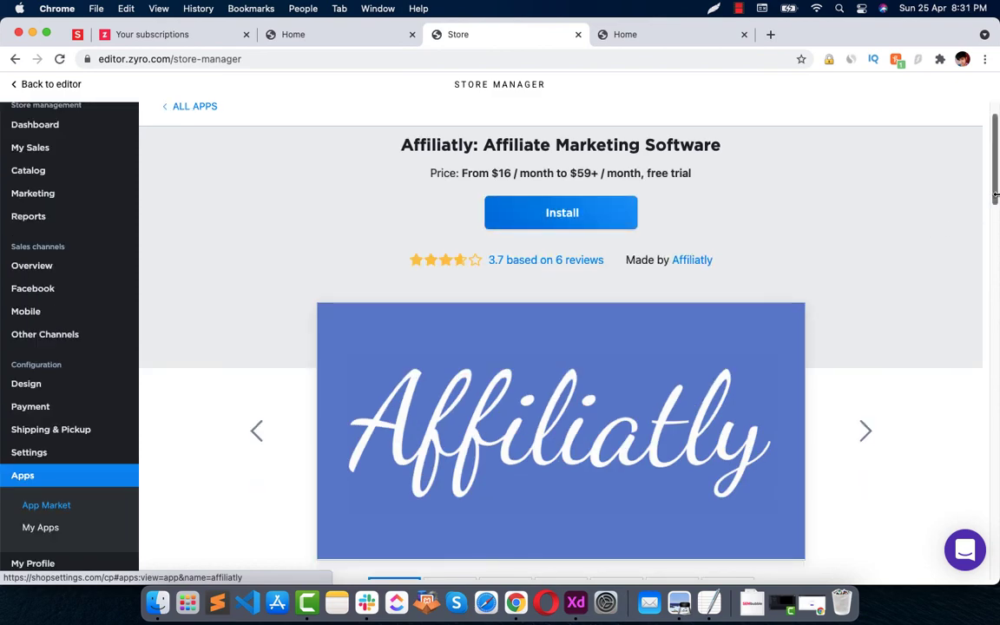
drag(996, 197, 996, 224)
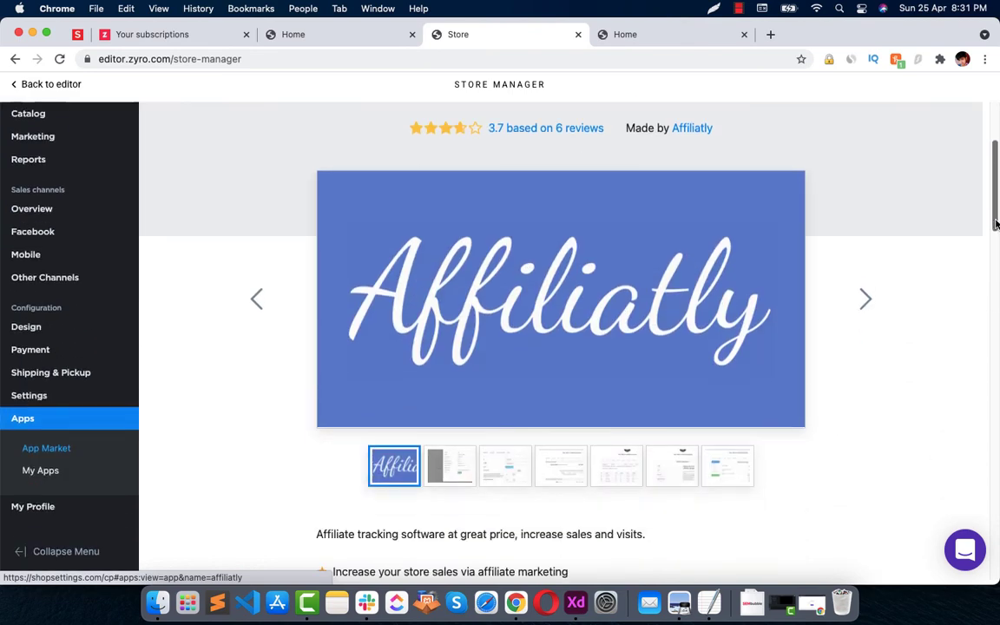
click(438, 469)
click(495, 472)
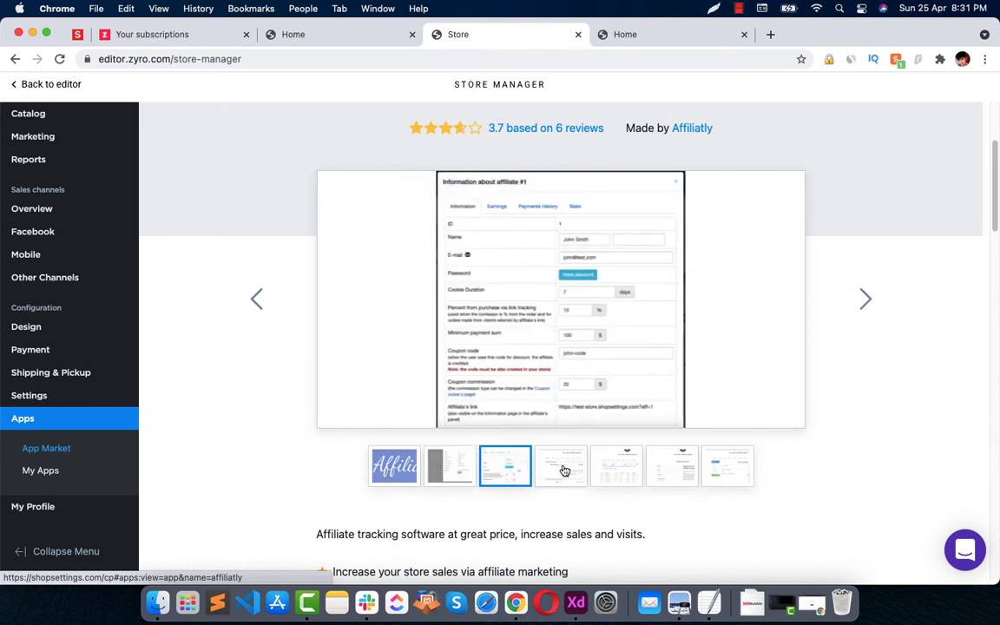
click(562, 471)
click(618, 476)
click(687, 473)
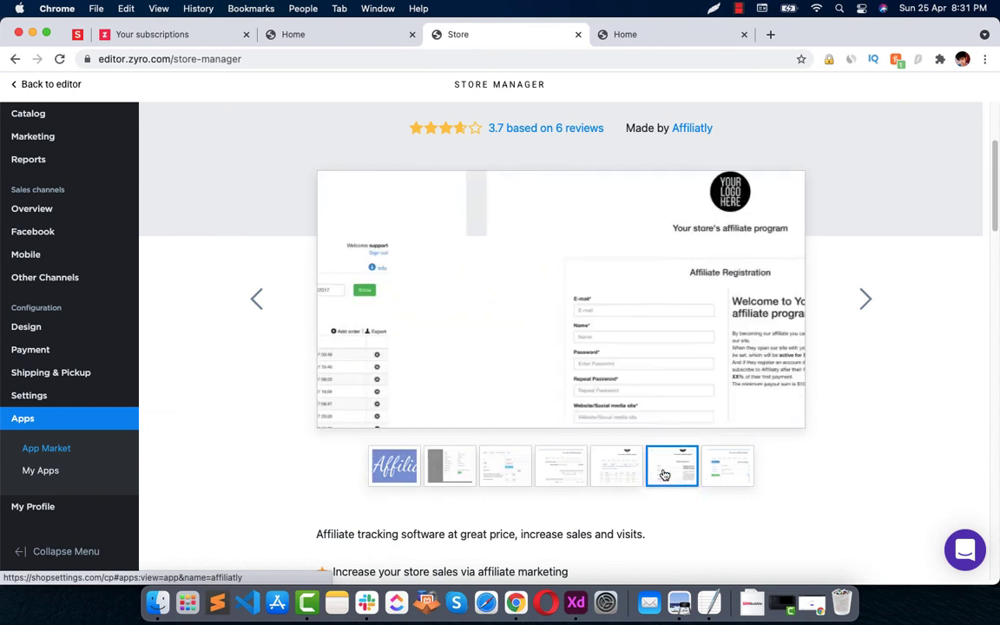
click(726, 469)
scroll(194, 312, up, 3)
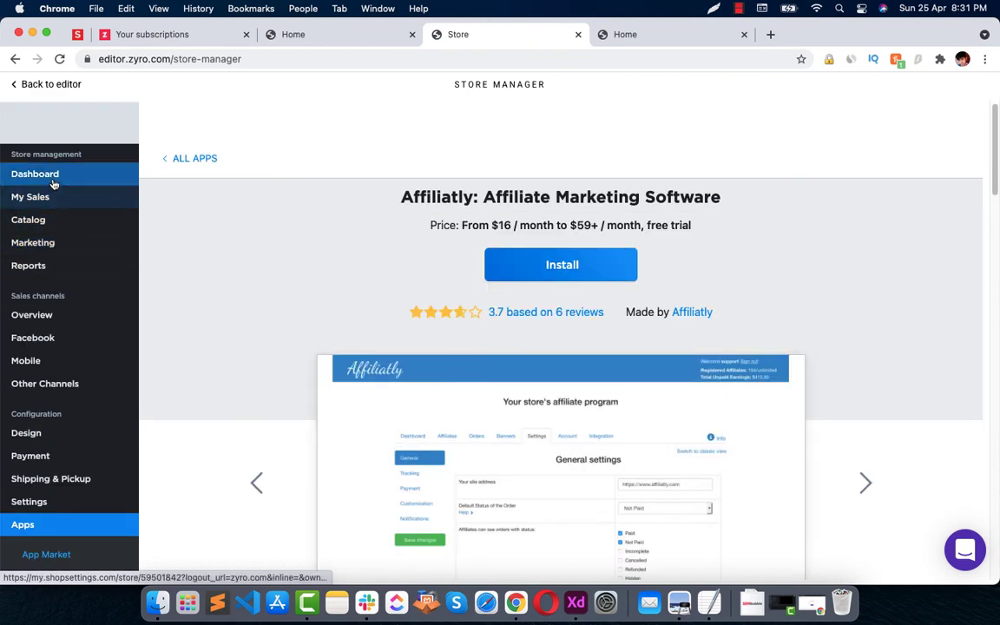
Step: View the store manager's Dashboard, and switch to the Nyx general site settings
click(24, 177)
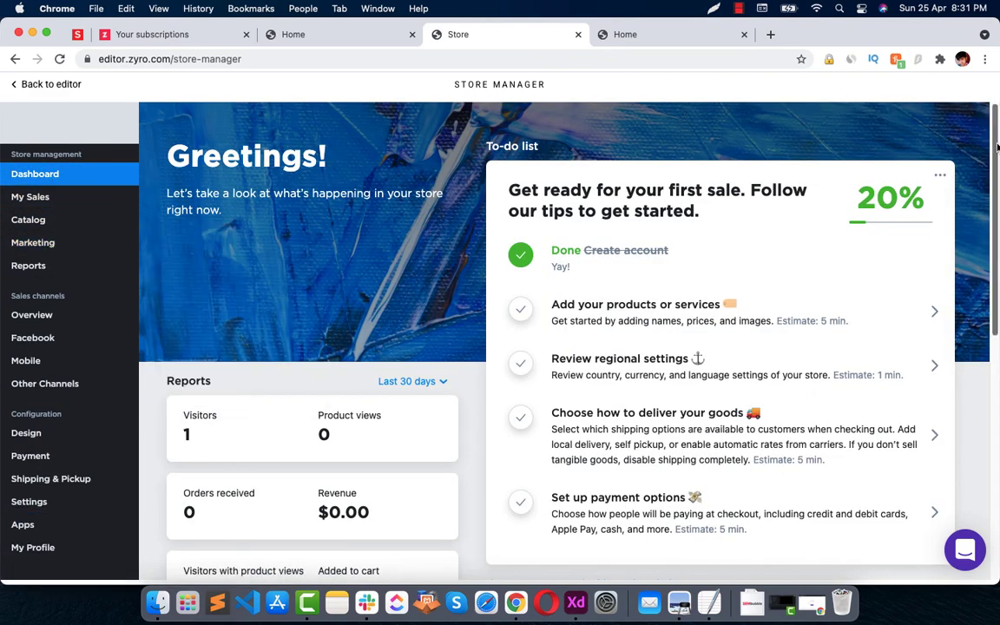
mouse_move(996, 148)
mouse_down()
mouse_move(959, 380)
mouse_move(997, 131)
mouse_up()
click(669, 56)
click(607, 36)
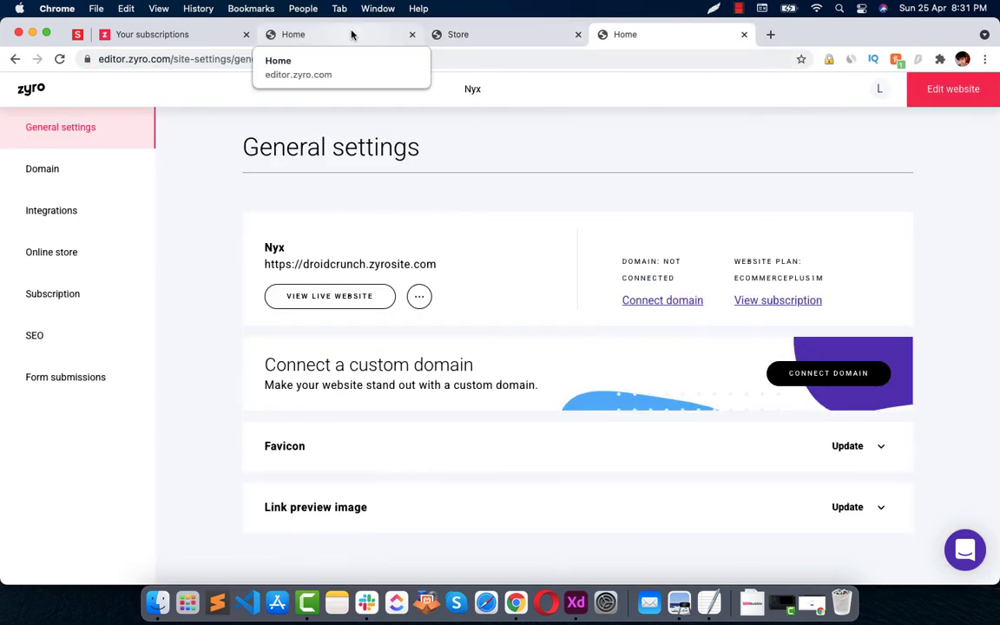